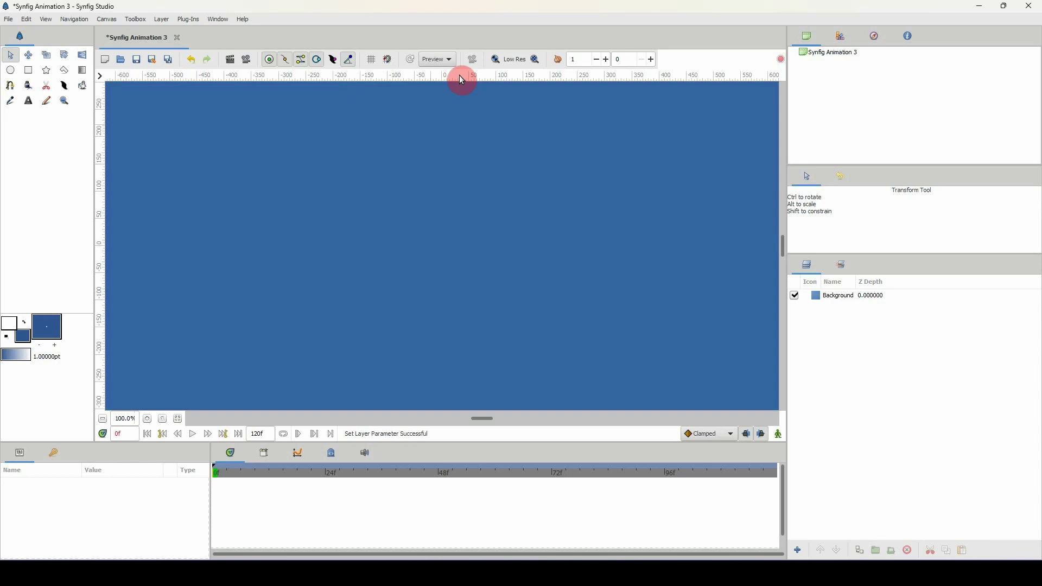
# - Place a horizontal guide in the lower canvas at about -213 px and draw a thin rectangle about 180 px wide in the upper-left area
pyautogui.moveTo(463, 81); pyautogui.dragTo(459, 362)
pyautogui.click(29, 70)
pyautogui.moveTo(294, 157); pyautogui.dragTo(392, 165)
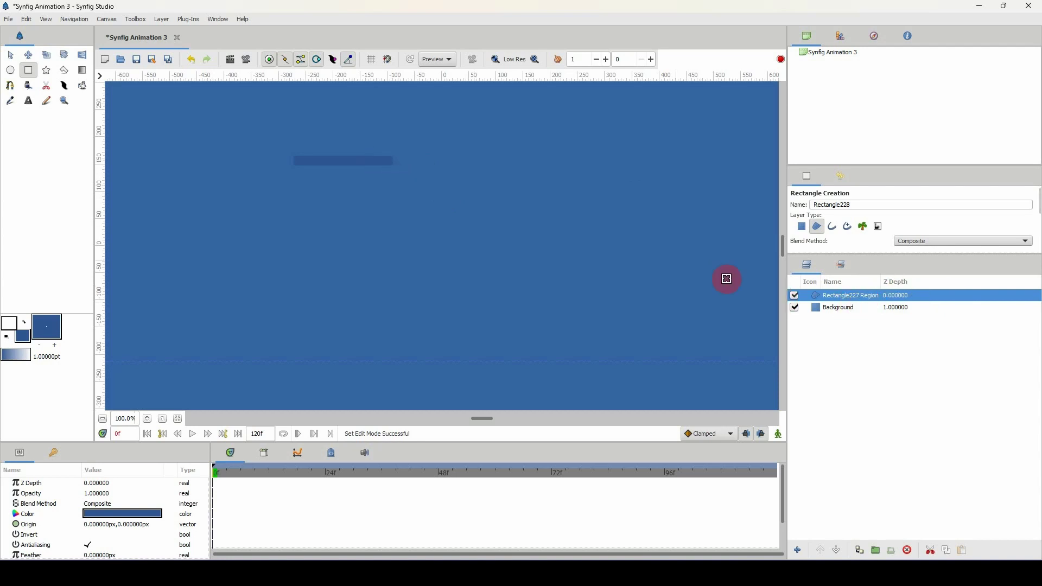
# - Extend the right end of the thin rectangle to make it about 215 px wide
pyautogui.click(11, 54)
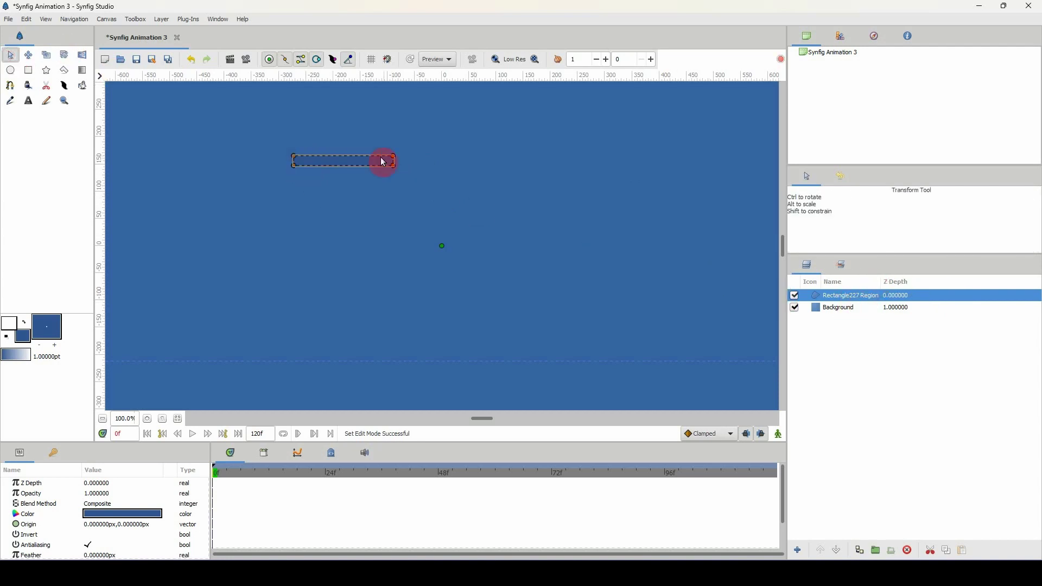
pyautogui.moveTo(400, 175); pyautogui.dragTo(402, 178)
pyautogui.hotkey('shift', 'Right')
pyautogui.hotkey('shift', 'Right')
pyautogui.hotkey('shift', 'Right')
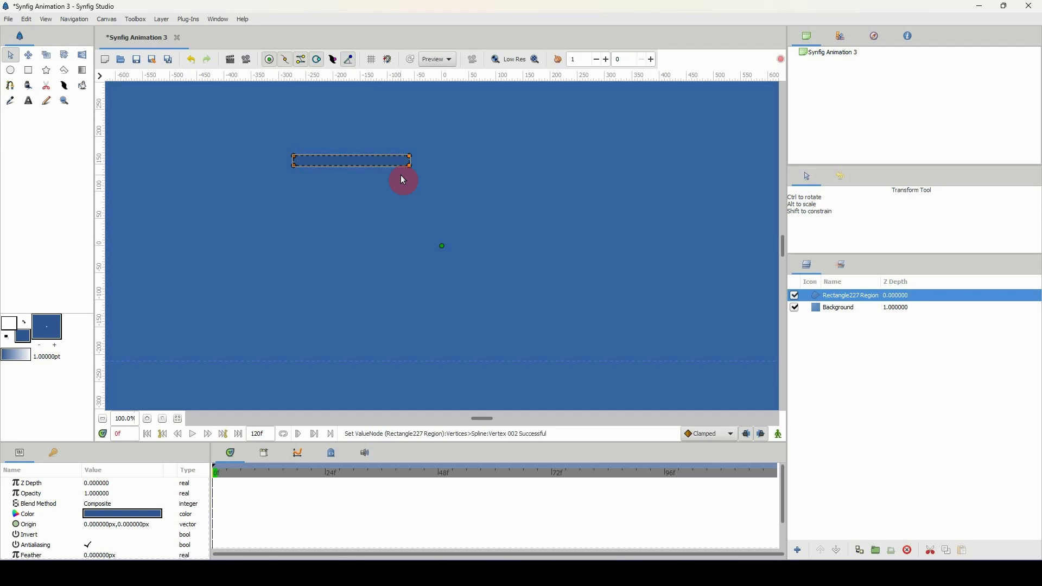
# - Set the thin rectangle's color to light grey #ACAFB2
pyautogui.doubleClick(133, 516)
pyautogui.click(472, 352)
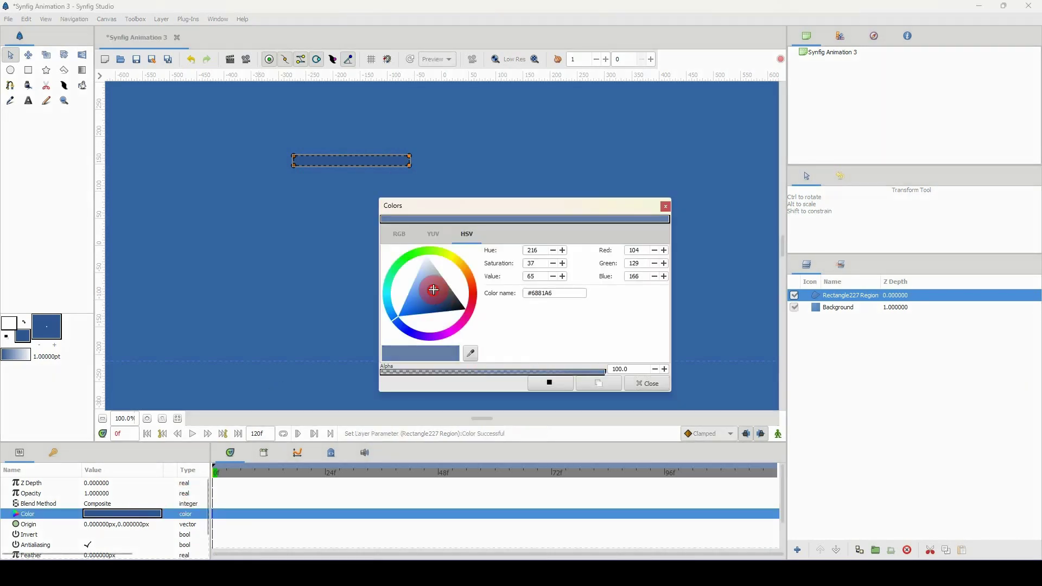
pyautogui.click(437, 269)
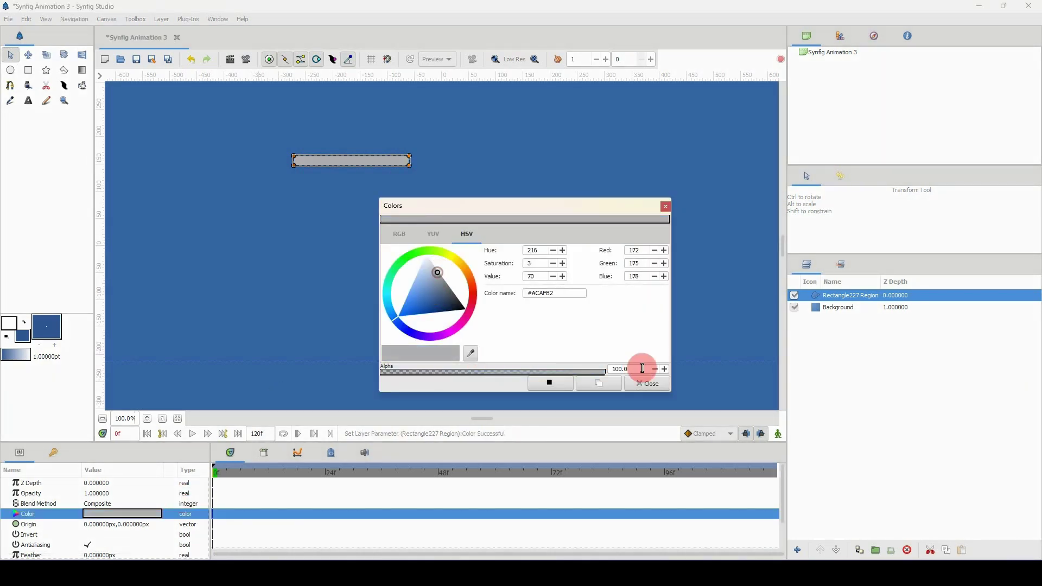
pyautogui.click(644, 383)
# - Rename the grey rectangle's layer to shelf
pyautogui.doubleClick(847, 296)
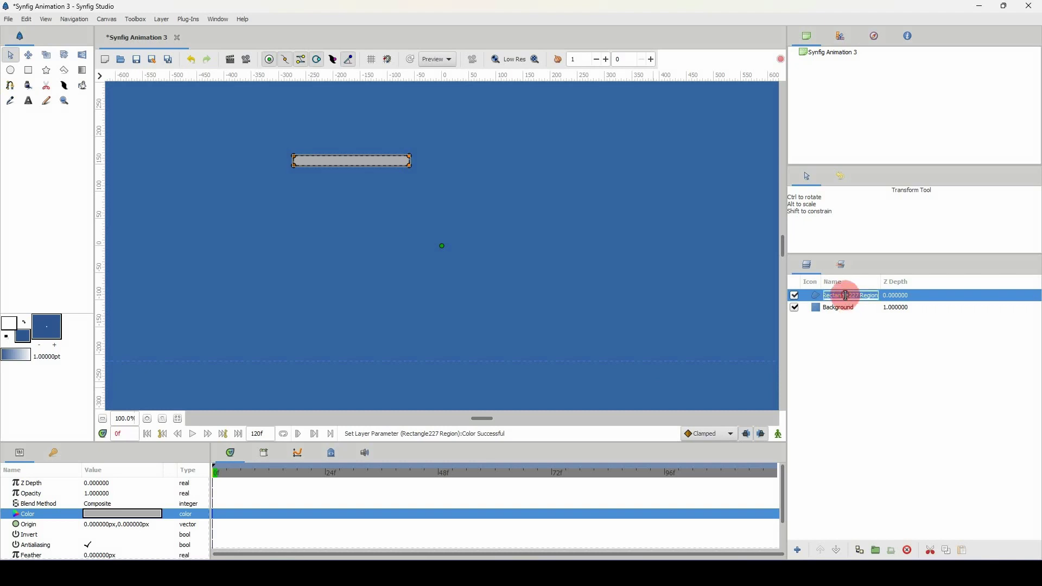
pyautogui.write('she')
pyautogui.write('ld')
pyautogui.press('BackSpace')
pyautogui.write('f')
pyautogui.press('Return')
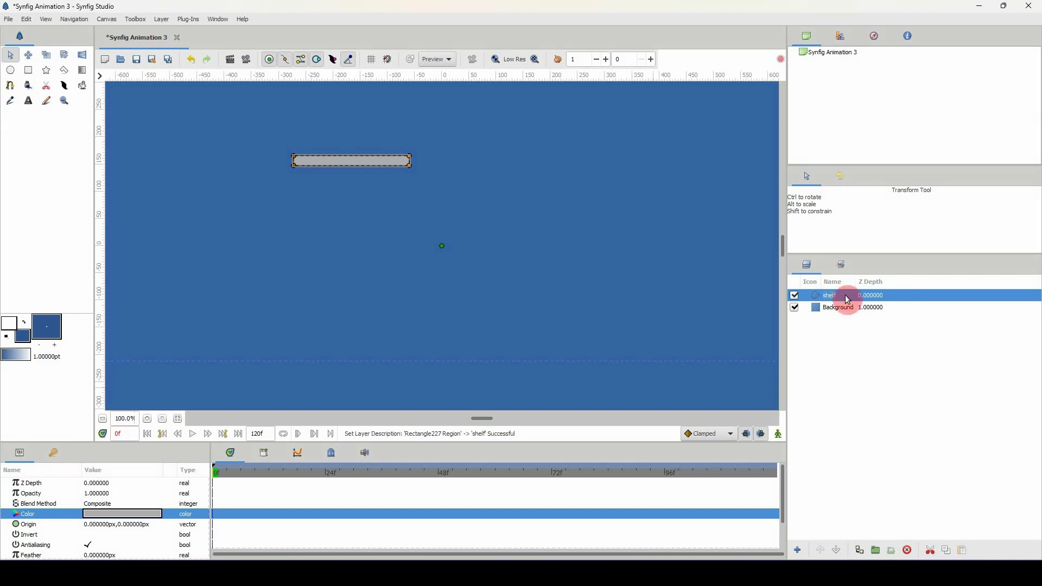
# - Draw an upright rectangle about 60 px wide and 120 px tall above and to the right of the shelf
pyautogui.click(28, 70)
pyautogui.scroll(2, 467, 179)
pyautogui.moveTo(441, 107); pyautogui.dragTo(474, 171)
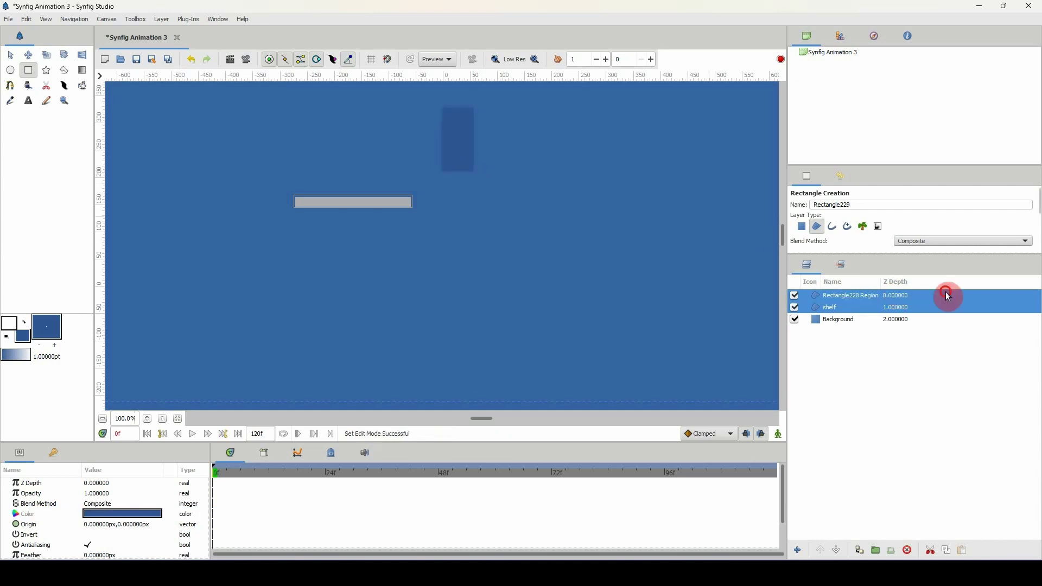
pyautogui.hotkey('alt', 'a')
# - Set the upright rectangle's color to brick red #A45A48
pyautogui.doubleClick(146, 514)
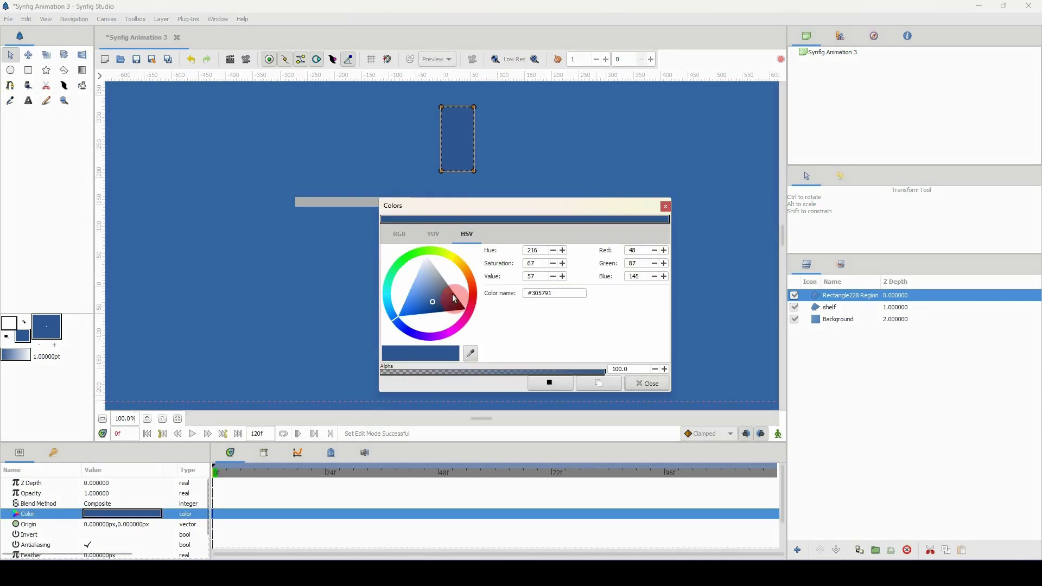
pyautogui.click(473, 289)
pyautogui.moveTo(439, 290); pyautogui.dragTo(431, 292)
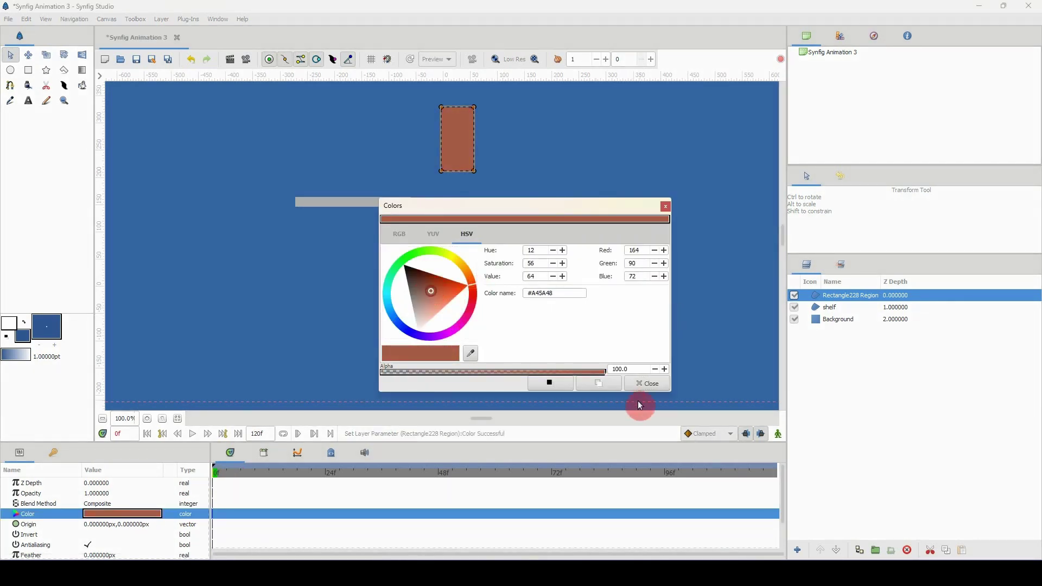
pyautogui.click(632, 383)
# - Put the red rectangle's layer into a group and name the group brick
pyautogui.click(503, 253)
pyautogui.keyDown('ctrl'); pyautogui.scroll(-2, 457, 247); pyautogui.keyUp('ctrl')
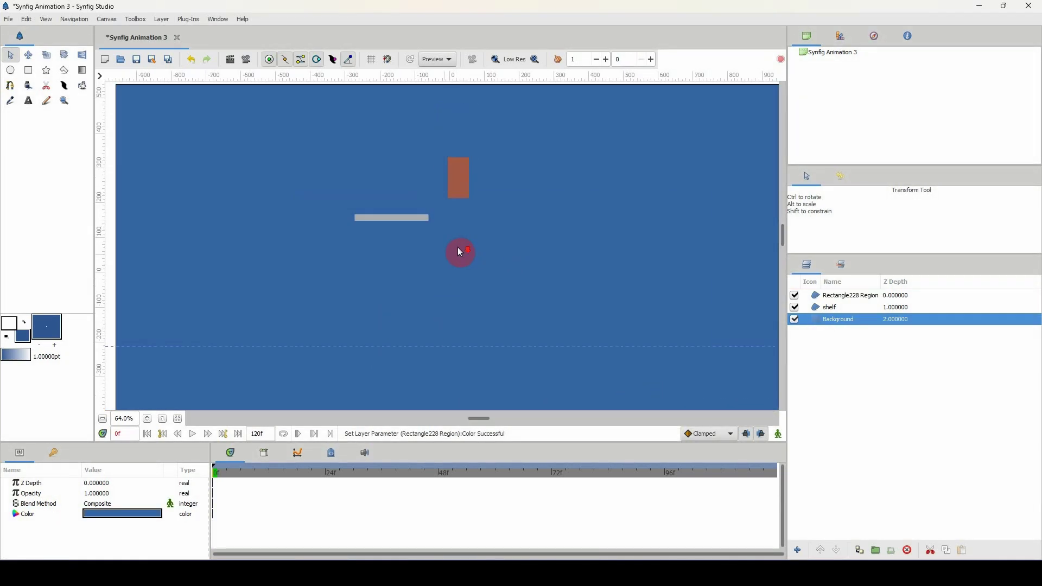
pyautogui.moveTo(447, 260); pyautogui.dragTo(483, 260, button='middle')
pyautogui.keyDown('ctrl'); pyautogui.scroll(2, 485, 250); pyautogui.keyUp('ctrl')
pyautogui.scroll(2, 488, 249)
pyautogui.click(847, 296)
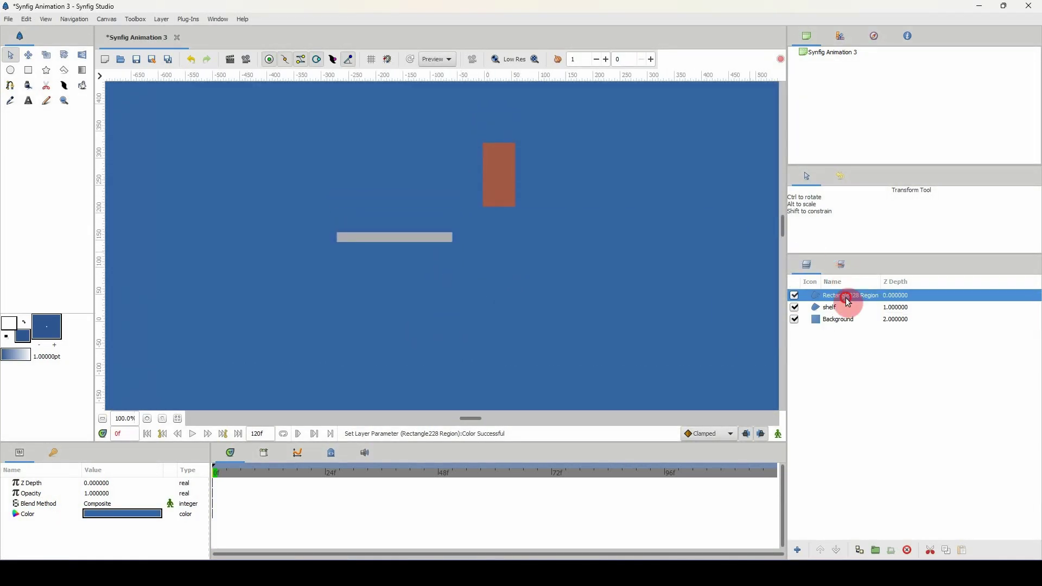
pyautogui.click(875, 550)
pyautogui.doubleClick(831, 295)
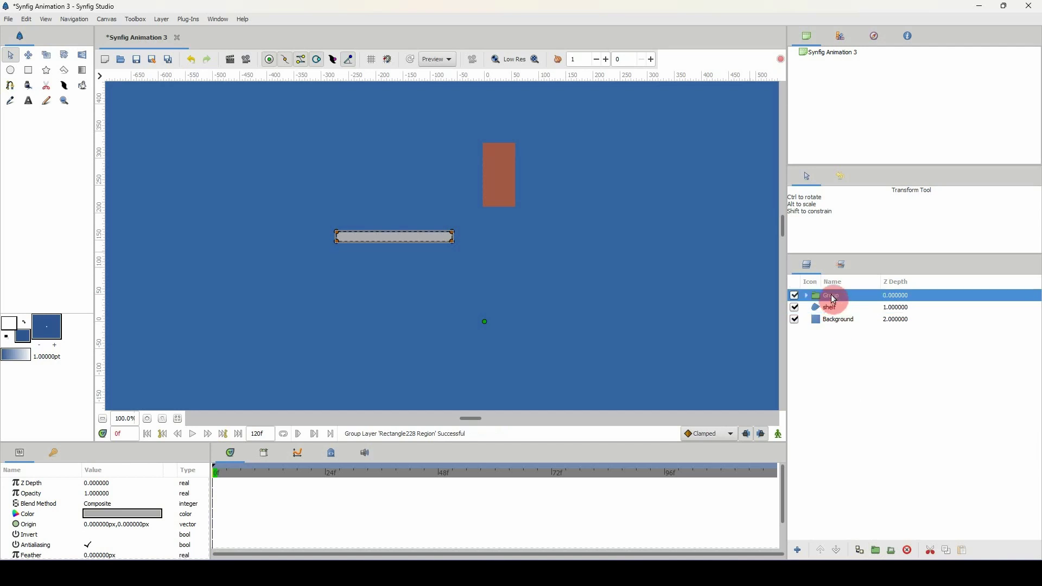
pyautogui.write('bl')
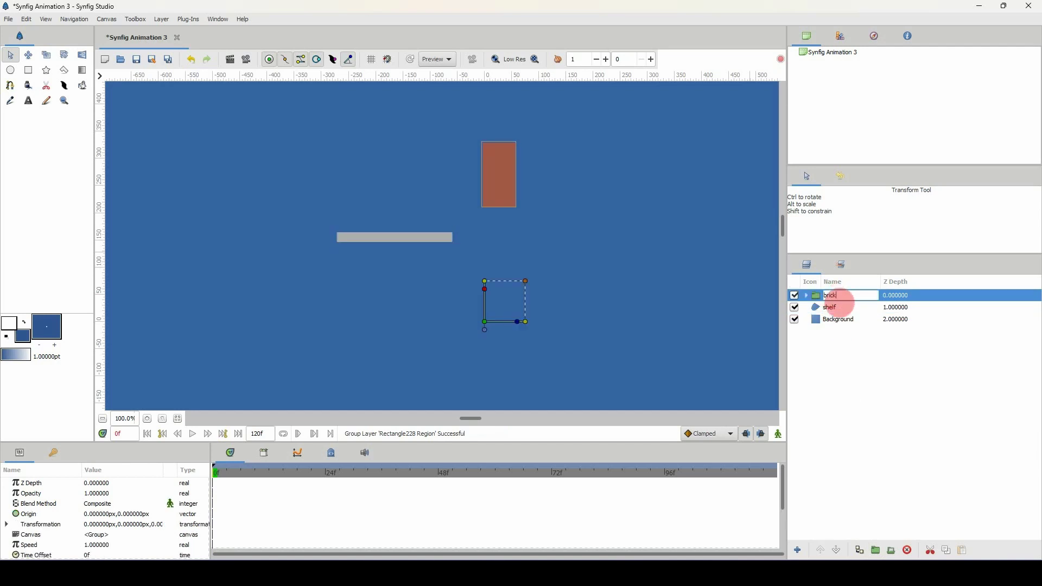
pyautogui.write('ick')
pyautogui.press('Return')
# - Set the brick group's origin at the middle of the brick's bottom edge and move the brick onto the shelf's right end
pyautogui.moveTo(486, 328); pyautogui.dragTo(498, 213)
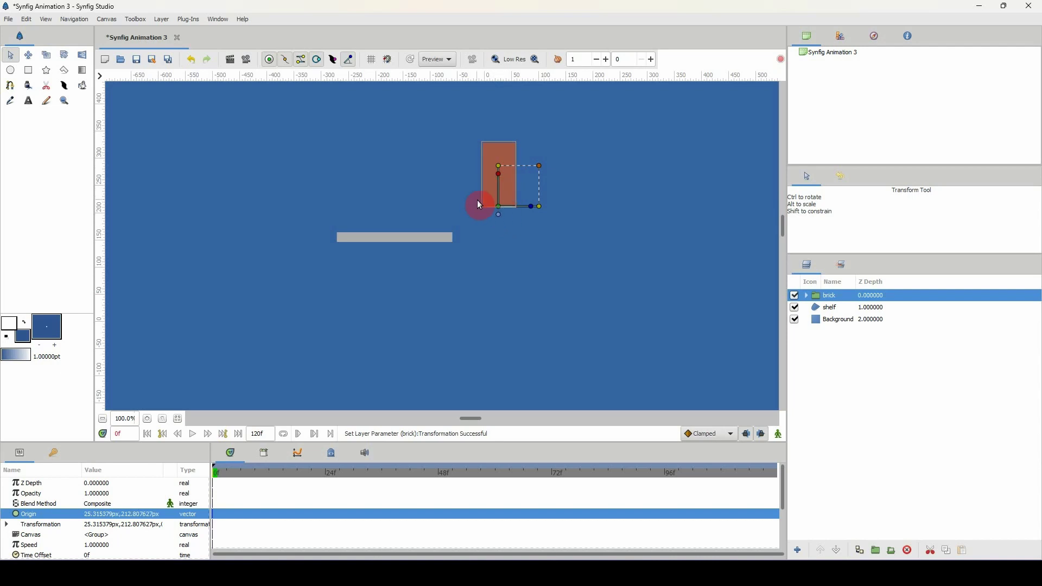
pyautogui.moveTo(498, 210); pyautogui.dragTo(449, 232)
pyautogui.press('Down')
pyautogui.press('Down')
pyautogui.press('Left')
# - Fine-tune the brick's position until its bottom edge sits flush on the shelf, at an offset of about -69, 166 px
pyautogui.keyDown('ctrl'); pyautogui.scroll(7, 464, 233); pyautogui.keyUp('ctrl')
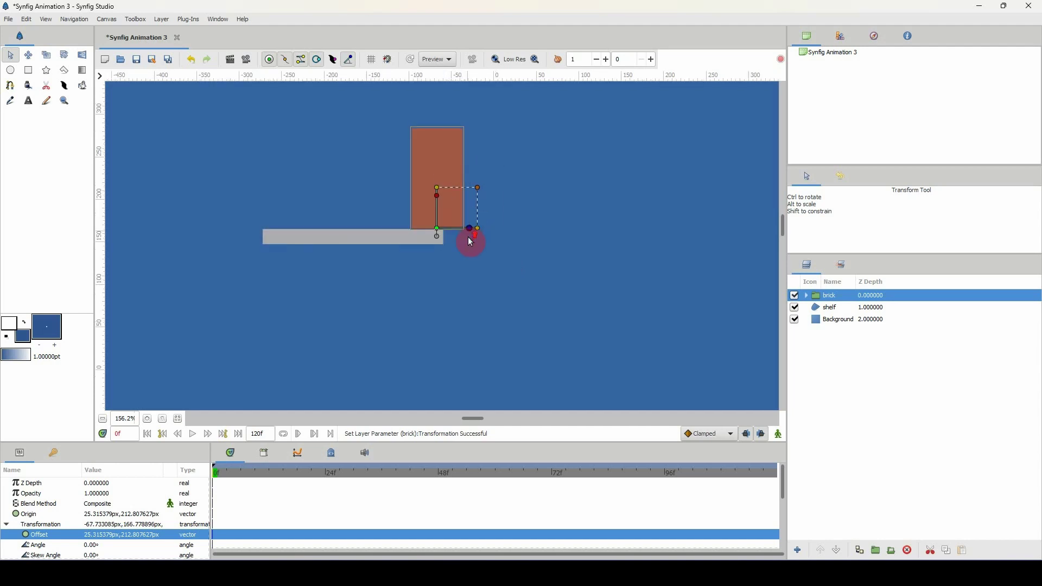
pyautogui.moveTo(422, 231); pyautogui.dragTo(421, 238)
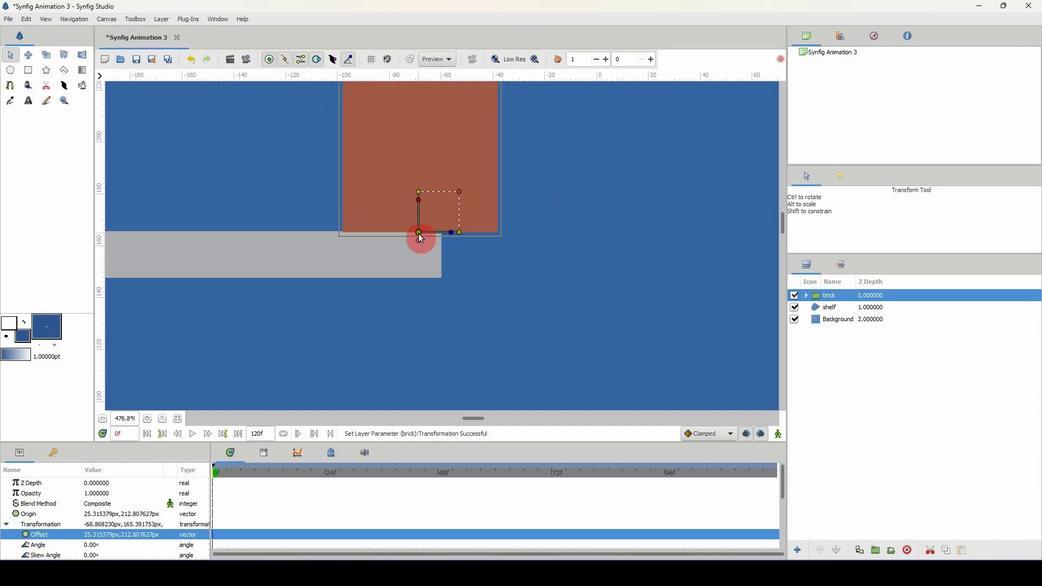
pyautogui.press('Up')
pyautogui.press('Left')
pyautogui.press('Down')
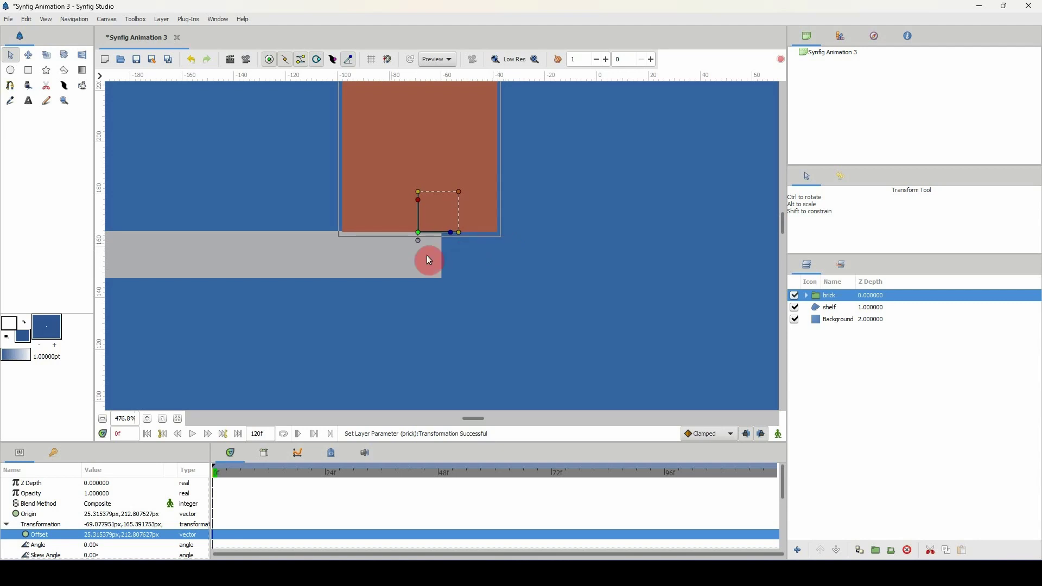
pyautogui.moveTo(452, 237); pyautogui.dragTo(447, 237)
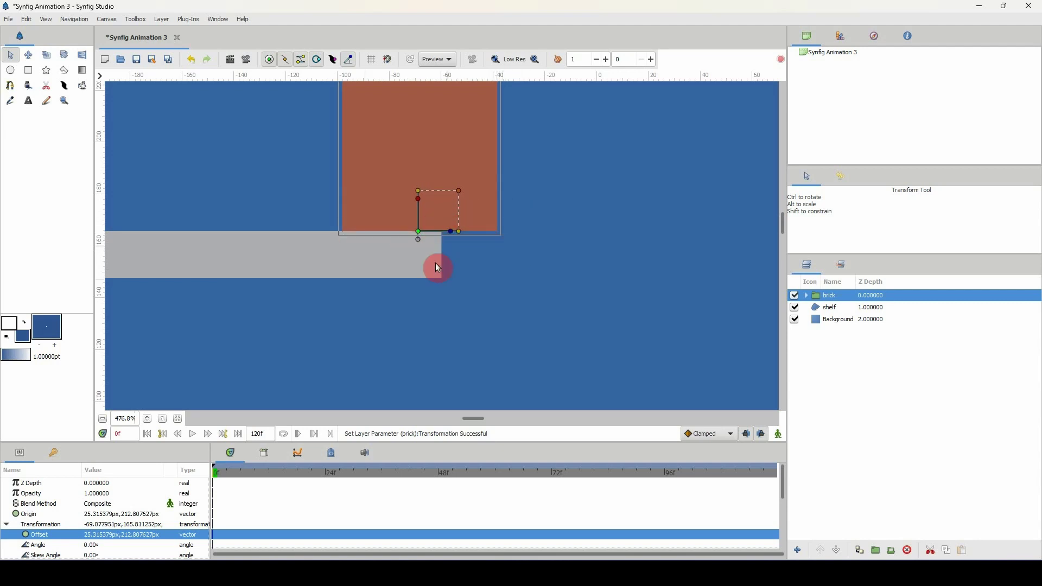
pyautogui.keyDown('ctrl'); pyautogui.scroll(-6, 388, 260); pyautogui.keyUp('ctrl')
pyautogui.keyDown('ctrl'); pyautogui.scroll(2, 362, 261); pyautogui.keyUp('ctrl')
pyautogui.keyDown('ctrl'); pyautogui.scroll(-4, 382, 259); pyautogui.keyUp('ctrl')
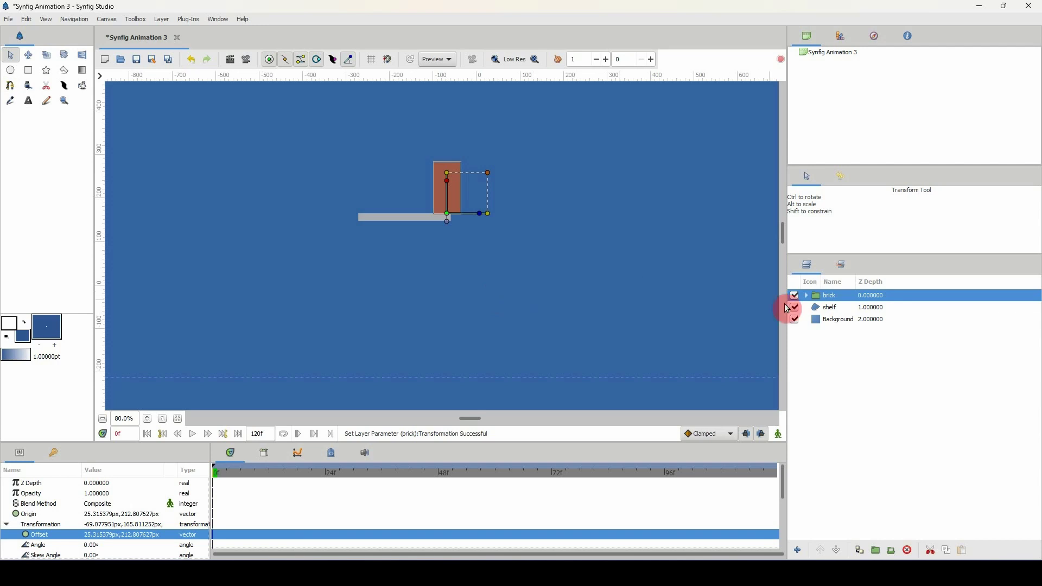
# - Select all the shelf's vertices and nudge them upward together to raise the shelf
pyautogui.keyDown('ctrl'); pyautogui.click(830, 307); pyautogui.keyUp('ctrl')
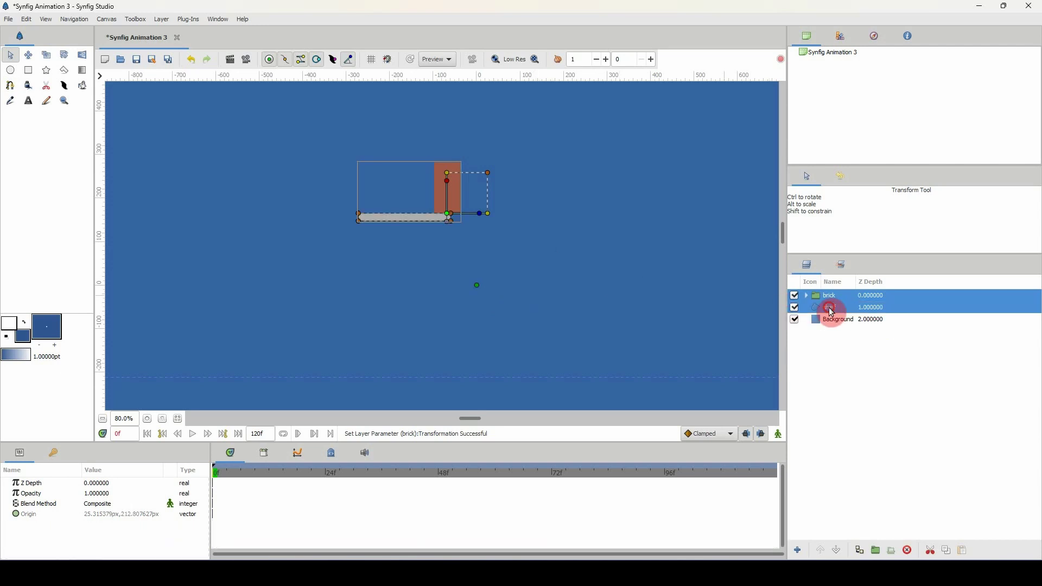
pyautogui.moveTo(275, 112); pyautogui.dragTo(490, 294)
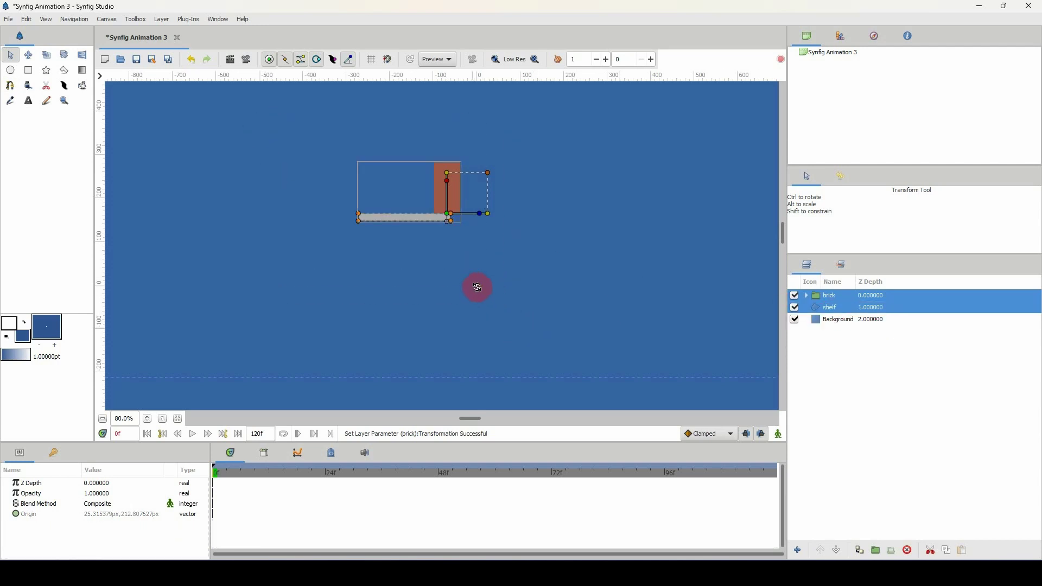
pyautogui.keyDown('ctrl'); pyautogui.click(473, 284); pyautogui.keyUp('ctrl')
pyautogui.hotkey('shift', 'Up')
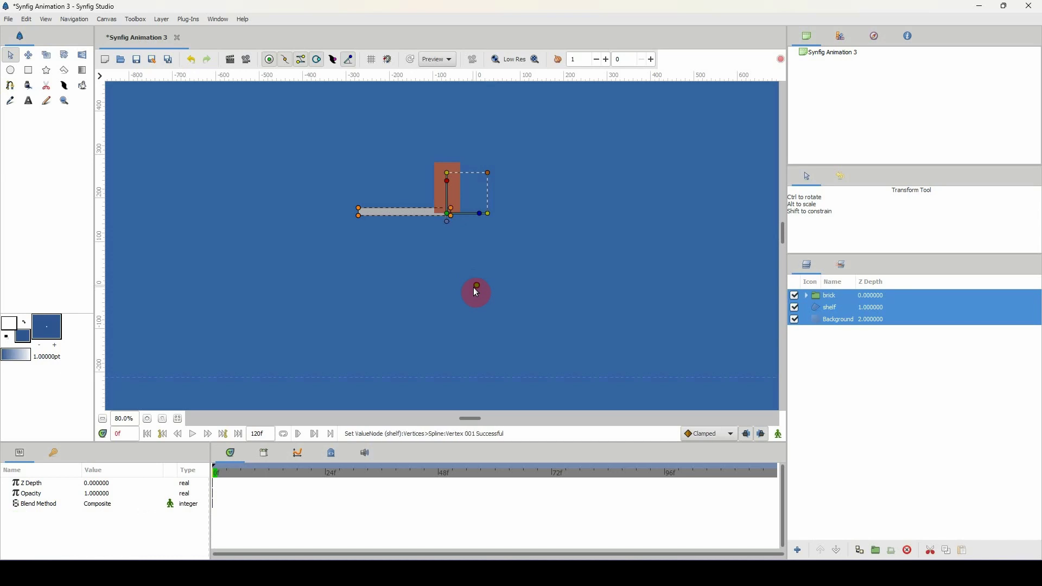
pyautogui.hotkey('shift', 'Up')
pyautogui.hotkey('shift', 'Up')
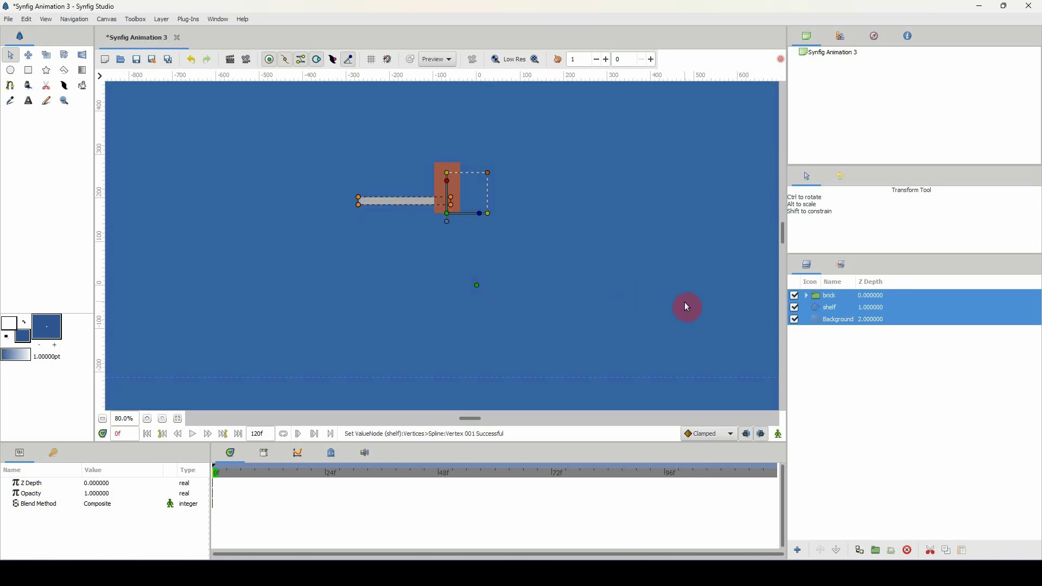
# - Move the brick group up to the top of the raised shelf, at a vertical offset of about 213 px
pyautogui.click(836, 296)
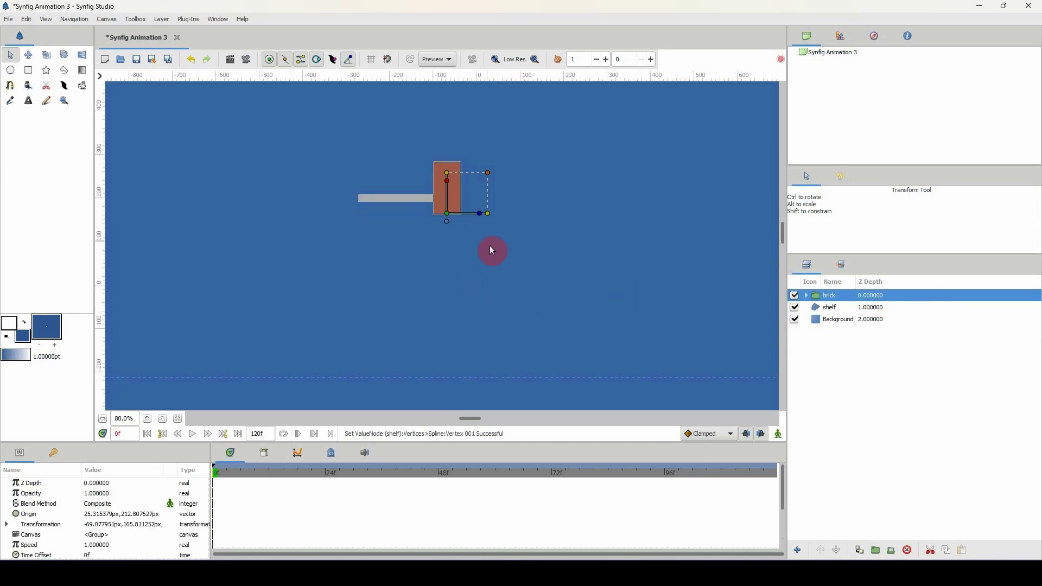
pyautogui.click(447, 213)
pyautogui.hotkey('shift', 'Up')
pyautogui.hotkey('shift', 'Up')
pyautogui.hotkey('shift', 'Up')
pyautogui.hotkey('shift', 'Up')
pyautogui.press('Down')
pyautogui.scroll(-1, 495, 220)
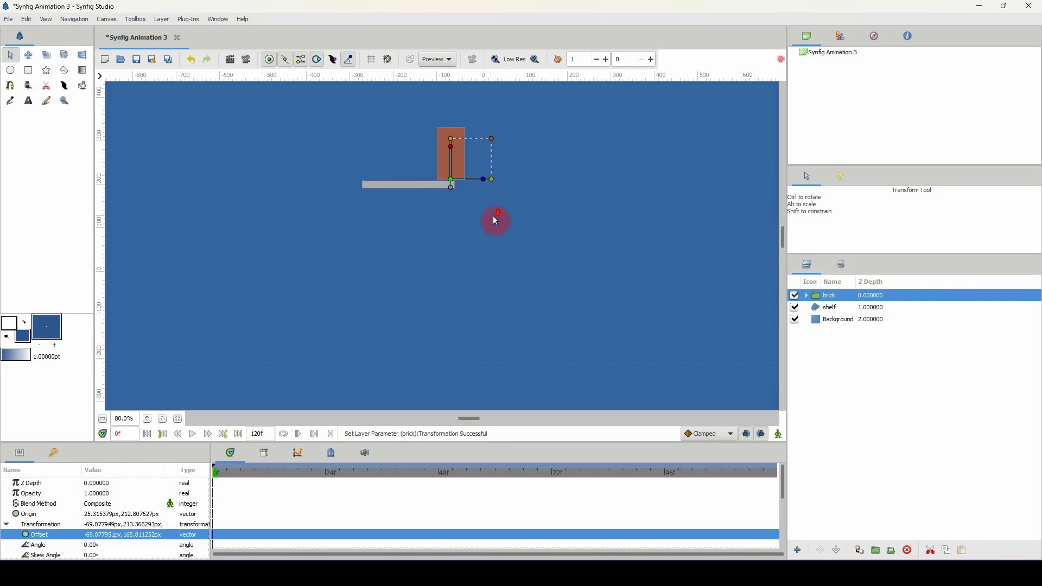
pyautogui.keyDown('ctrl'); pyautogui.scroll(-1, 496, 219); pyautogui.keyUp('ctrl')
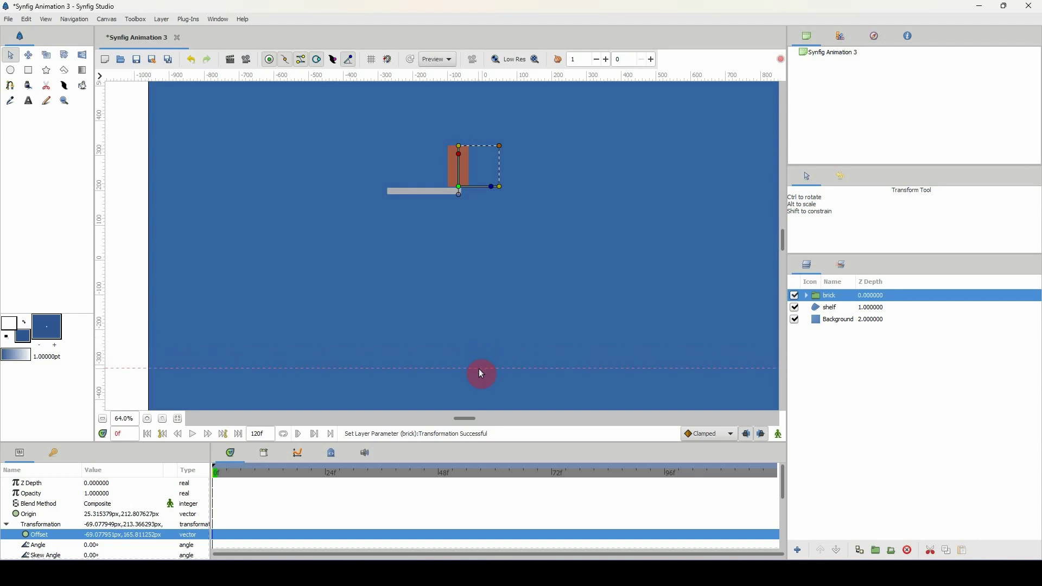
# - Lower the brick until it rests flush on the shelf, at a vertical offset of about 209.5 px
pyautogui.keyDown('ctrl'); pyautogui.scroll(4, 421, 116); pyautogui.keyUp('ctrl')
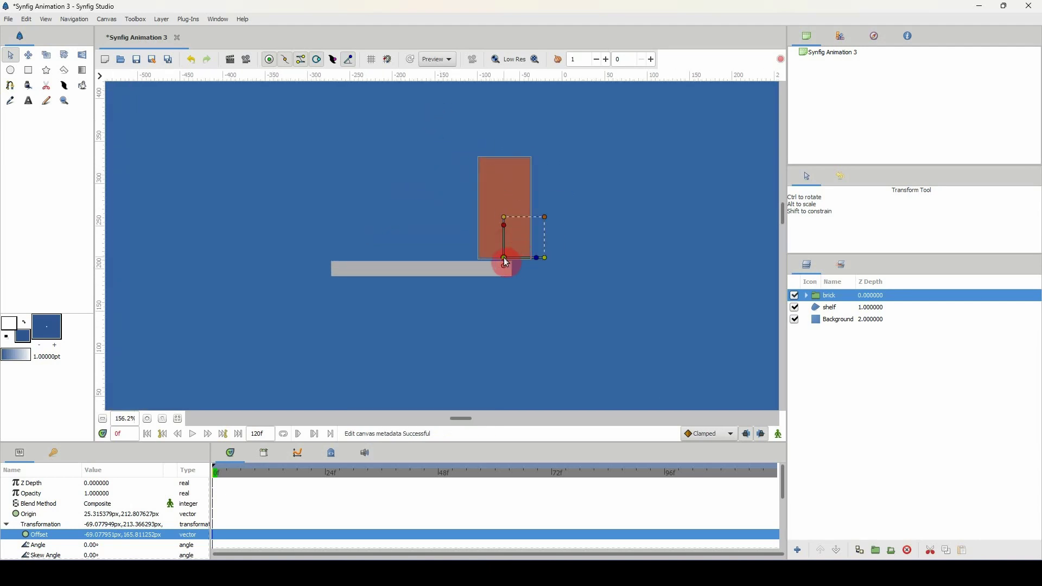
pyautogui.moveTo(504, 262); pyautogui.dragTo(512, 272)
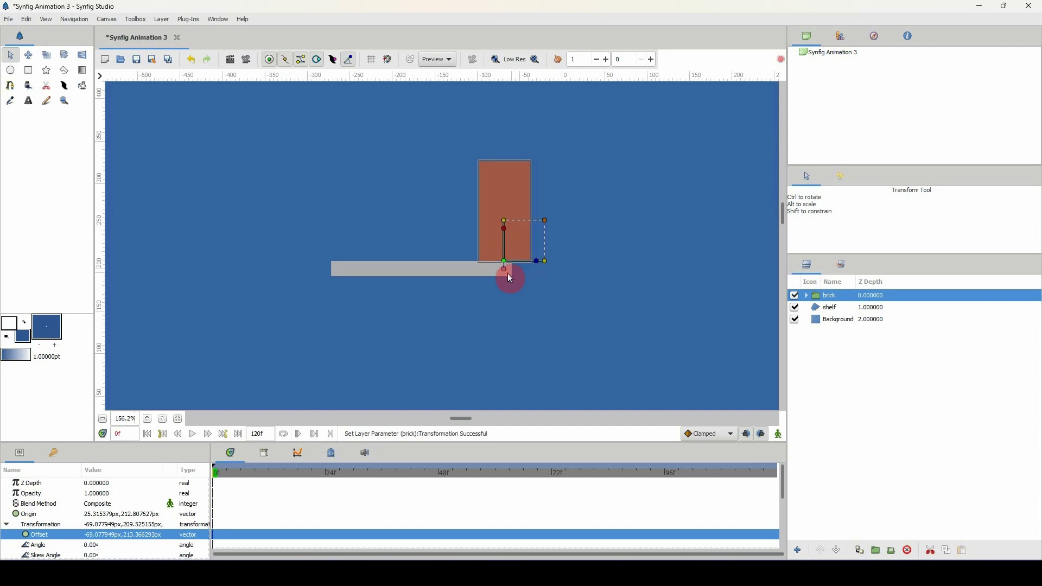
pyautogui.keyDown('ctrl'); pyautogui.scroll(-4, 489, 252); pyautogui.keyUp('ctrl')
pyautogui.keyDown('ctrl'); pyautogui.scroll(1, 458, 265); pyautogui.keyUp('ctrl')
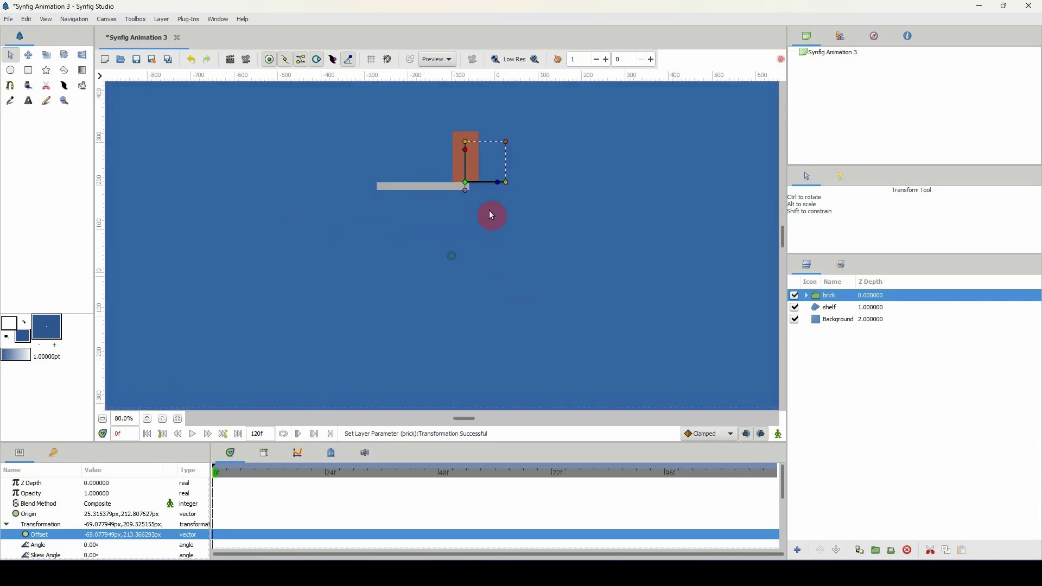
# - Draw a two-point advanced outline spline from the brick's base at the shelf's right end down to the horizontal guide
pyautogui.click(10, 85)
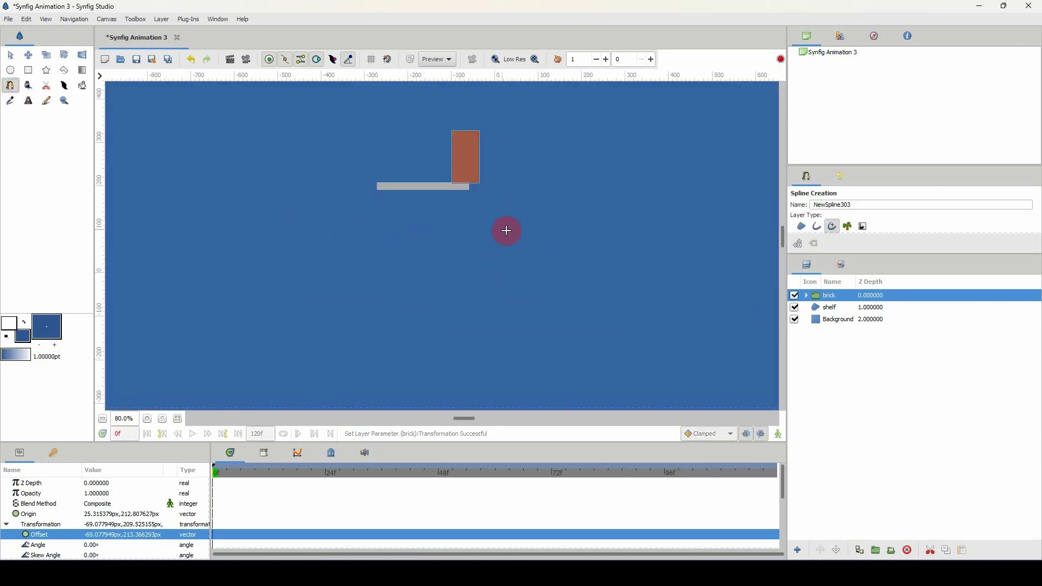
pyautogui.scroll(-3, 458, 185)
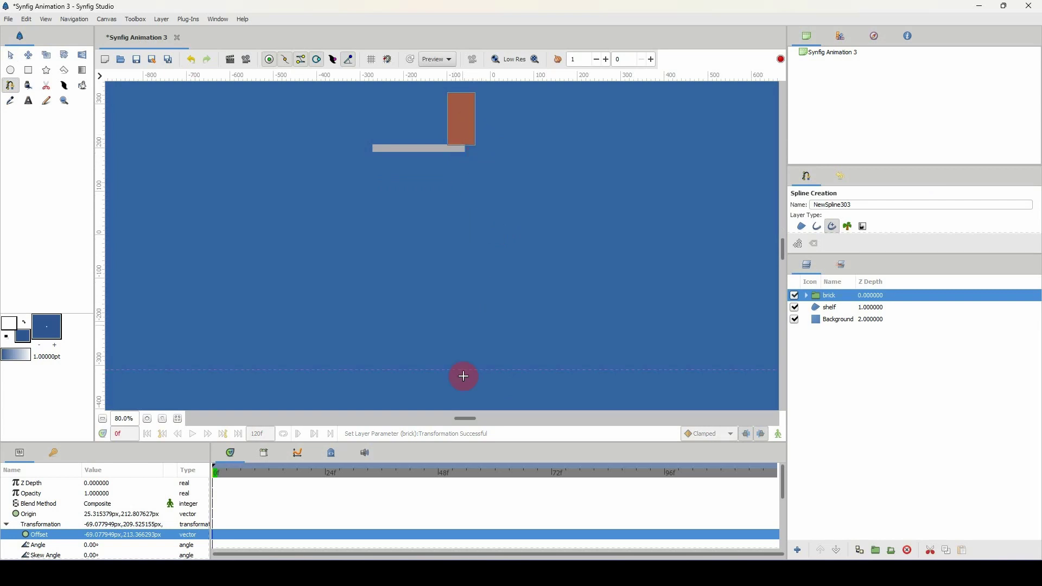
pyautogui.click(466, 145)
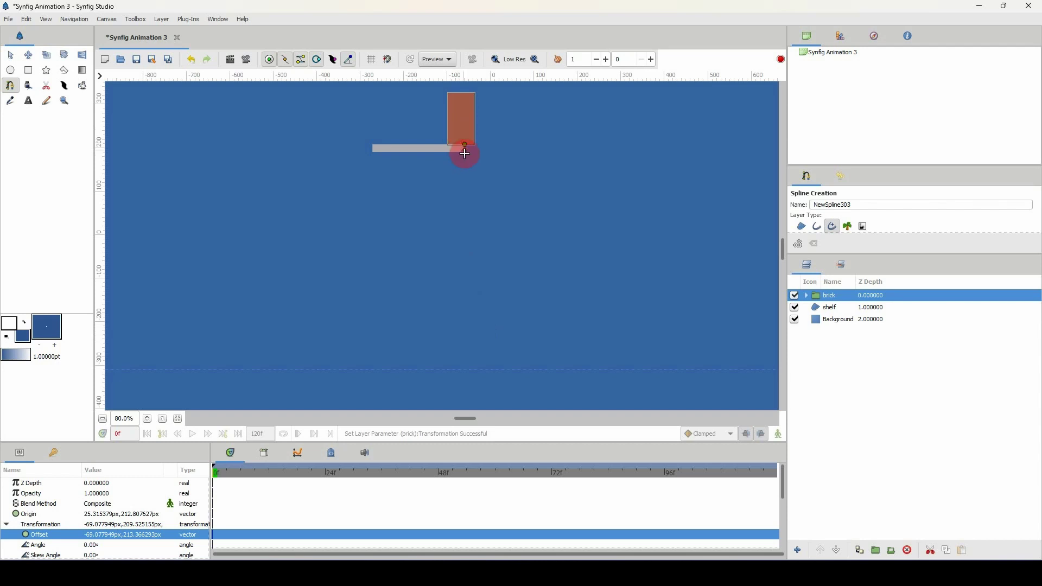
pyautogui.click(479, 368)
pyautogui.press('Return')
pyautogui.click(953, 299)
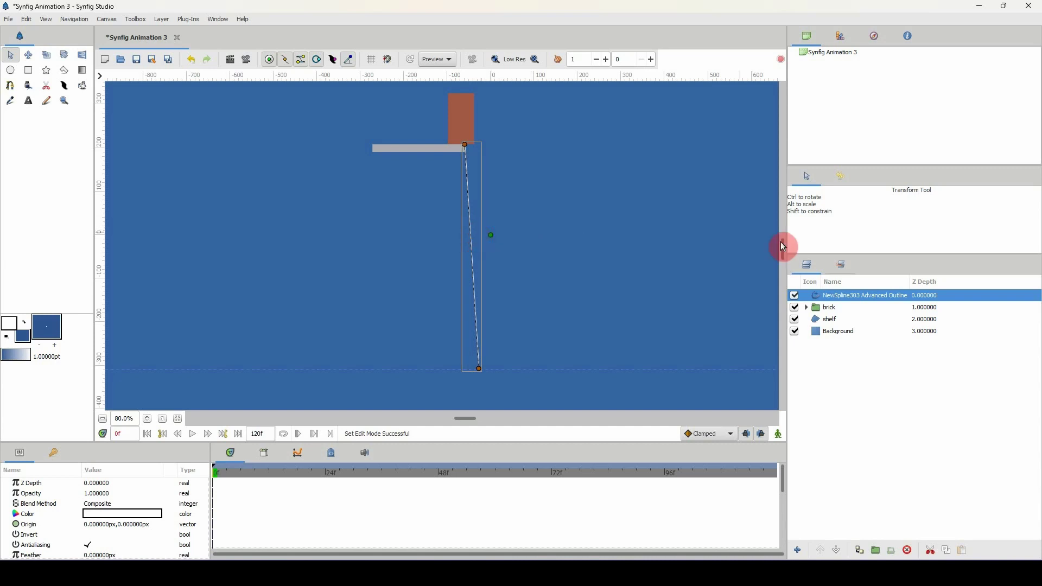
# - Link the brick group's position to the advanced outline spline
pyautogui.click(829, 307)
pyautogui.keyDown('ctrl'); pyautogui.click(842, 298); pyautogui.keyUp('ctrl')
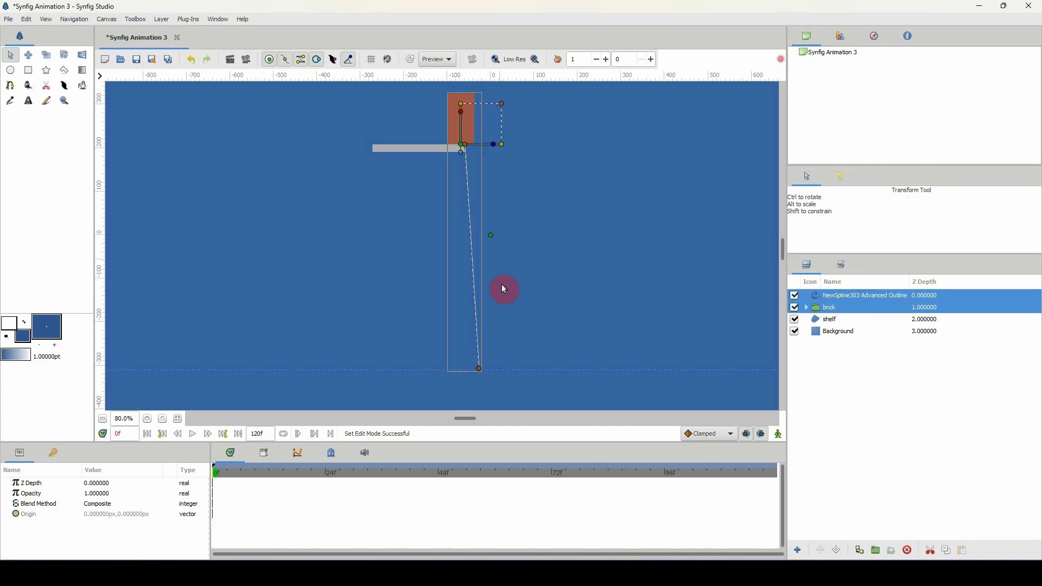
pyautogui.click(460, 144)
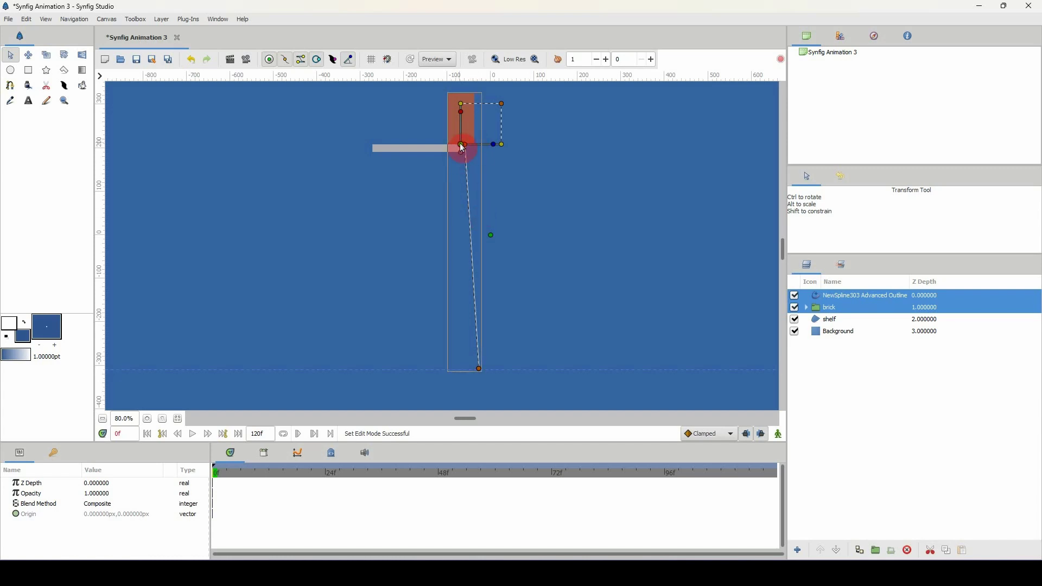
pyautogui.rightClick(471, 225)
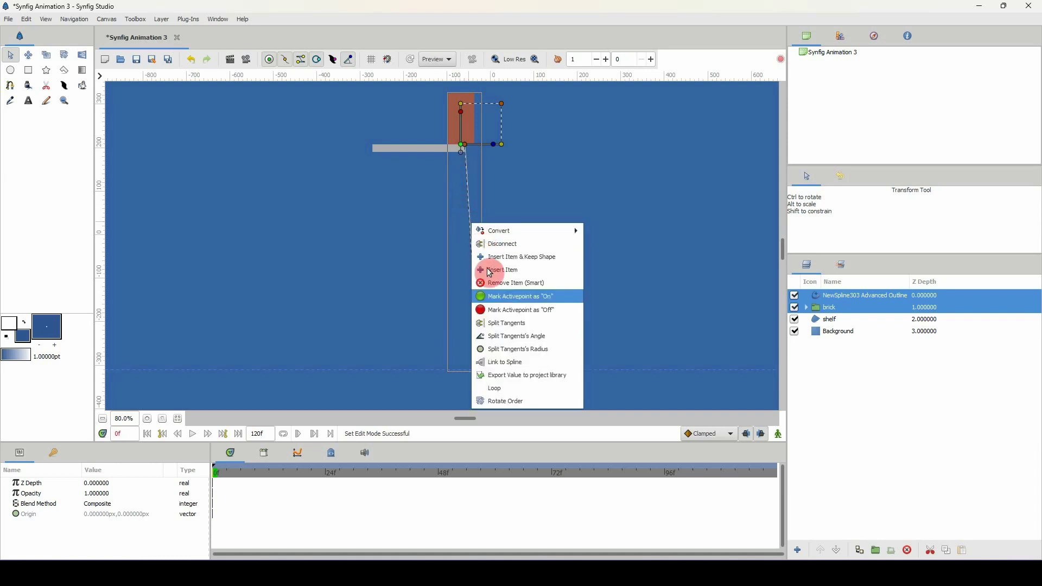
pyautogui.click(504, 363)
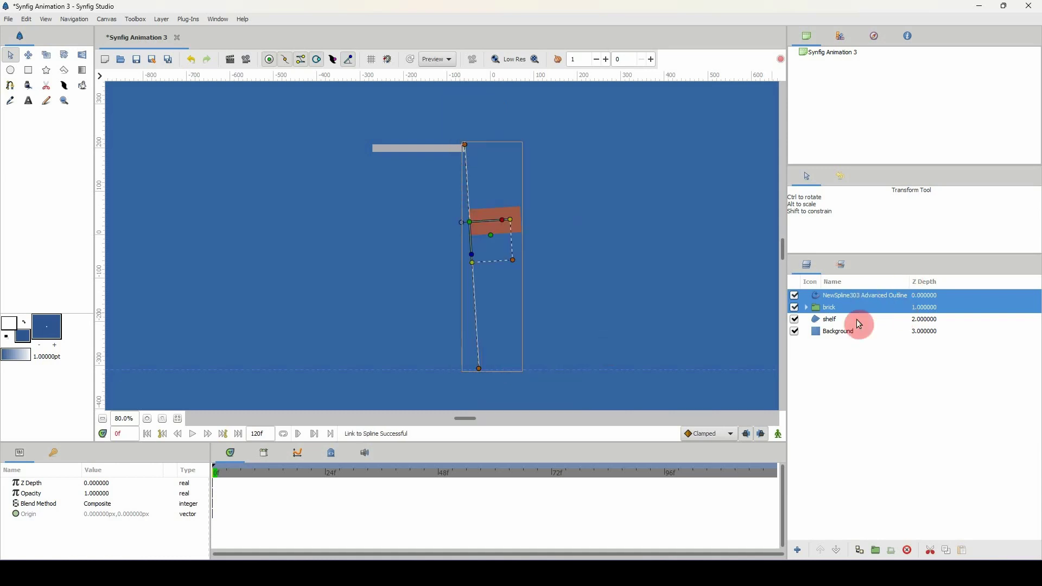
# - Slide the linked brick up the spline to its start so it stands upright at the shelf's right end
pyautogui.click(821, 318)
pyautogui.click(825, 310)
pyautogui.moveTo(473, 229); pyautogui.dragTo(467, 168)
pyautogui.hotkey('ctrl', 'z')
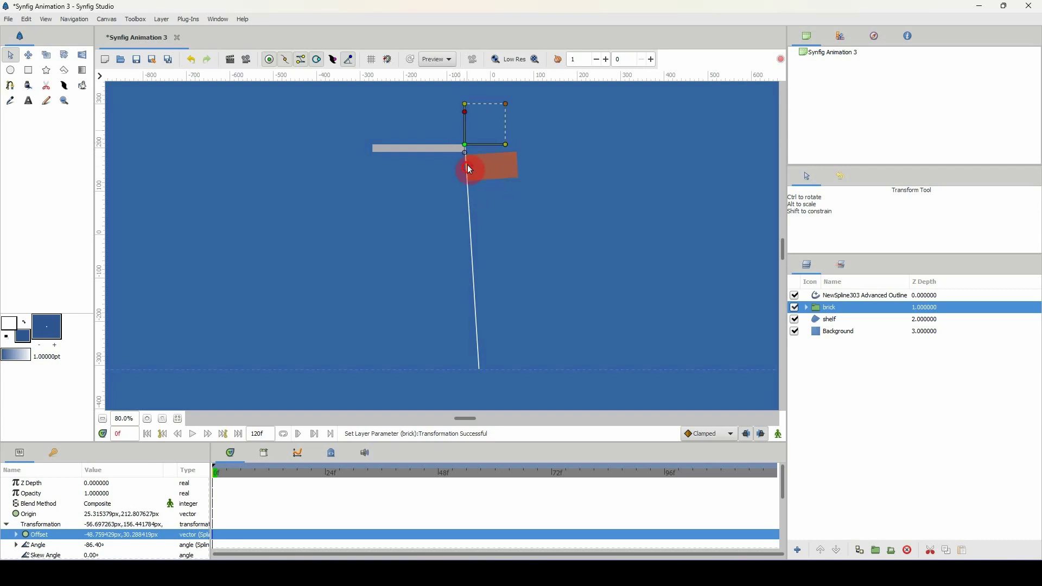
# - Insert a vertex about midway along the advanced outline spline using Insert Item & Keep Shape
pyautogui.click(857, 295)
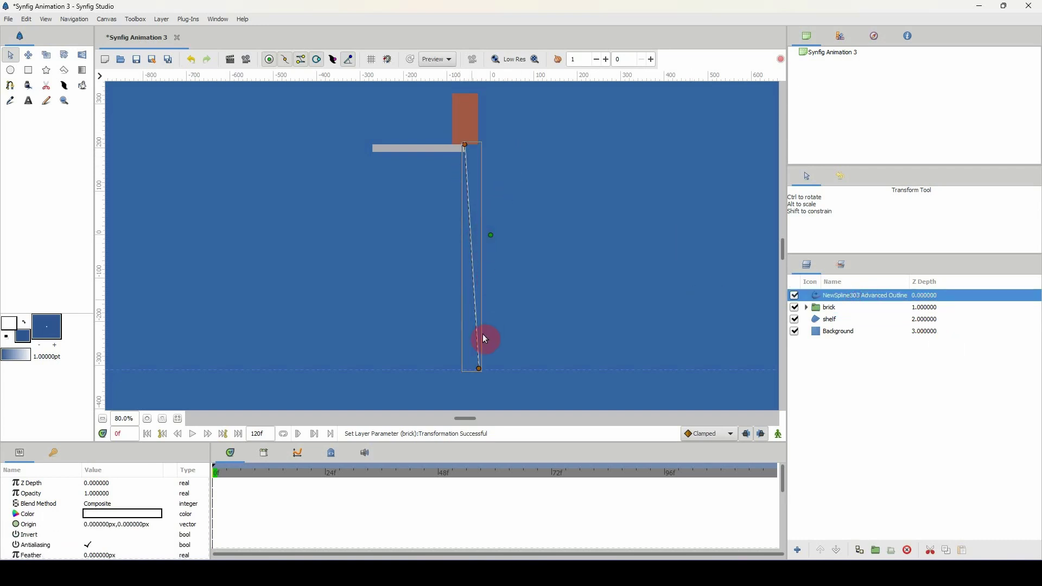
pyautogui.rightClick(470, 244)
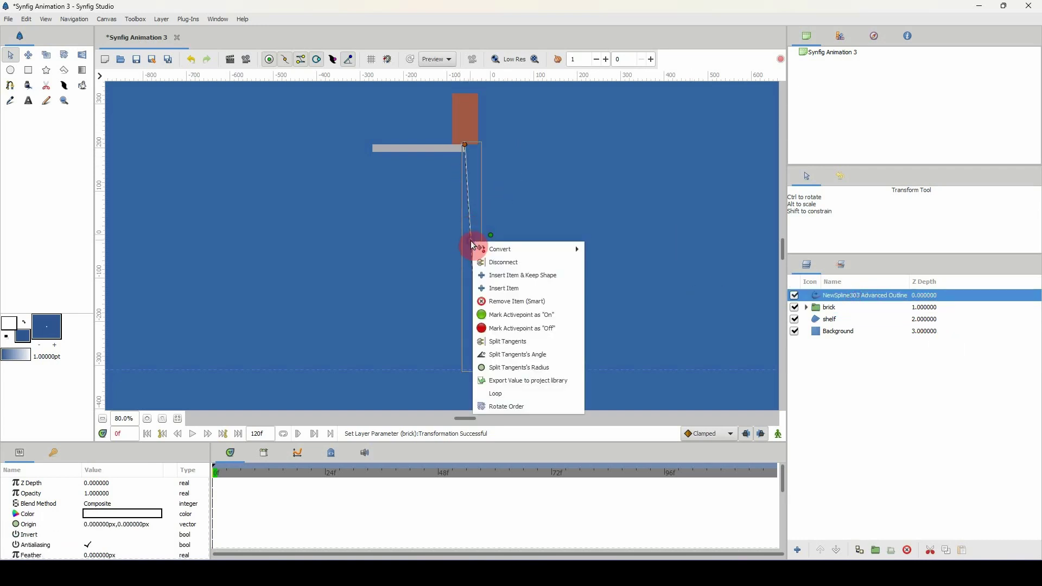
pyautogui.click(504, 275)
# - Shape the path into a falling curve by moving its middle vertex slightly right and adjusting the tangents and lower end point
pyautogui.moveTo(471, 240); pyautogui.dragTo(475, 239)
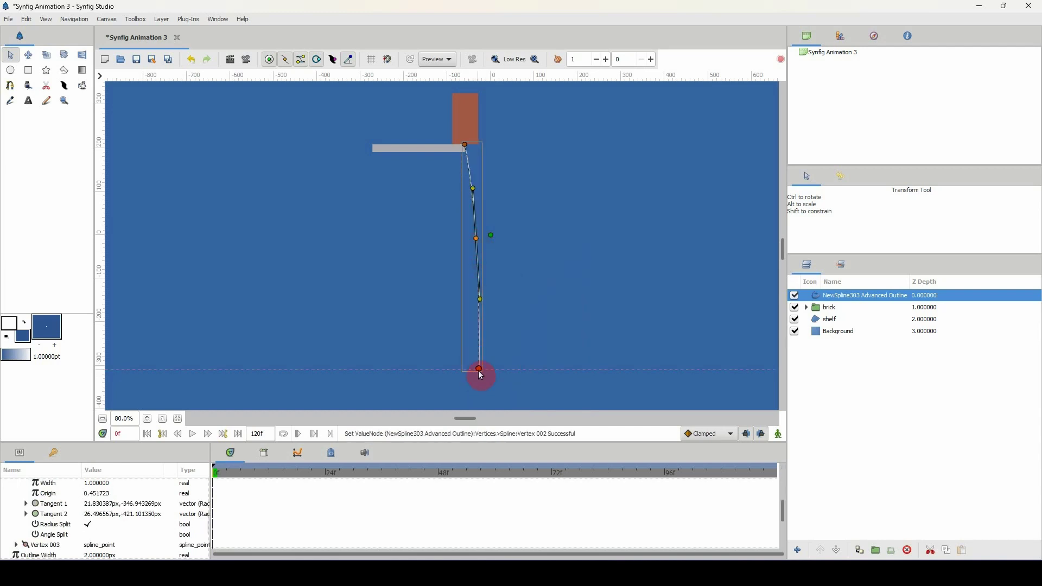
pyautogui.moveTo(475, 238); pyautogui.dragTo(476, 237)
pyautogui.moveTo(476, 188); pyautogui.dragTo(483, 247)
pyautogui.click(477, 239)
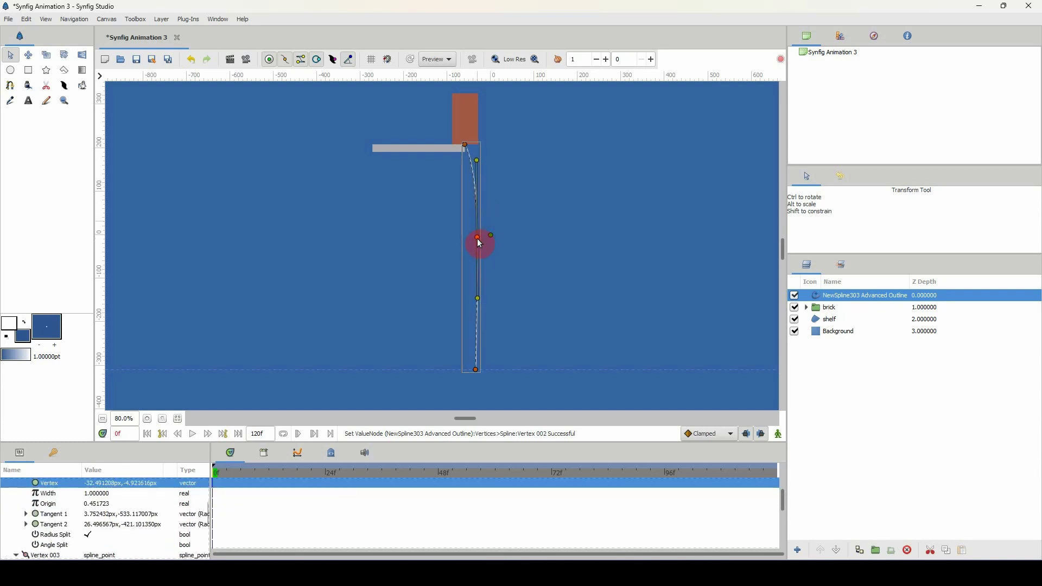
pyautogui.click(477, 162)
pyautogui.click(867, 330)
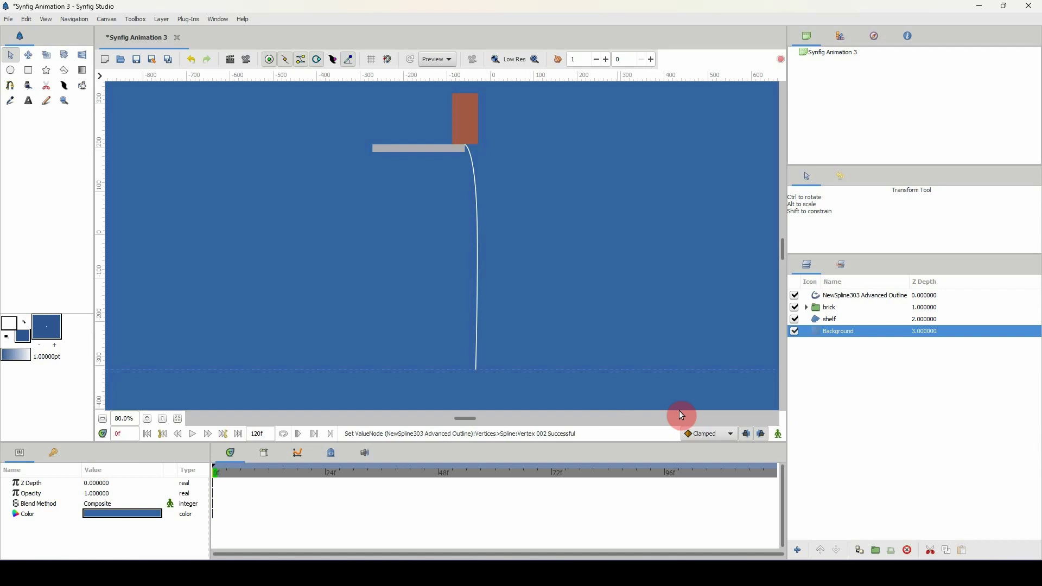
# - Set the default interpolation to Constant and make the timeline area slightly taller
pyautogui.click(725, 436)
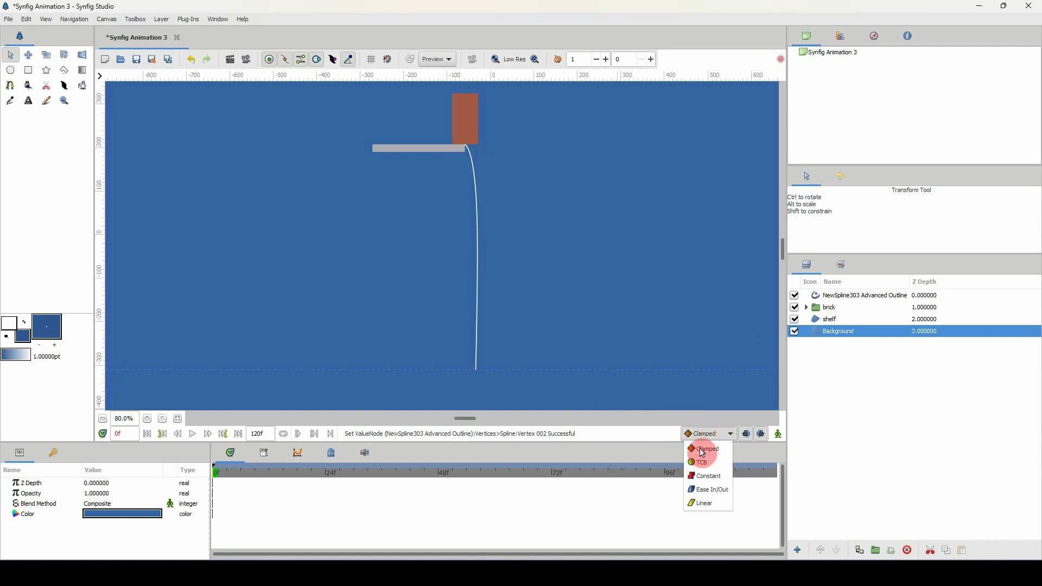
pyautogui.click(704, 475)
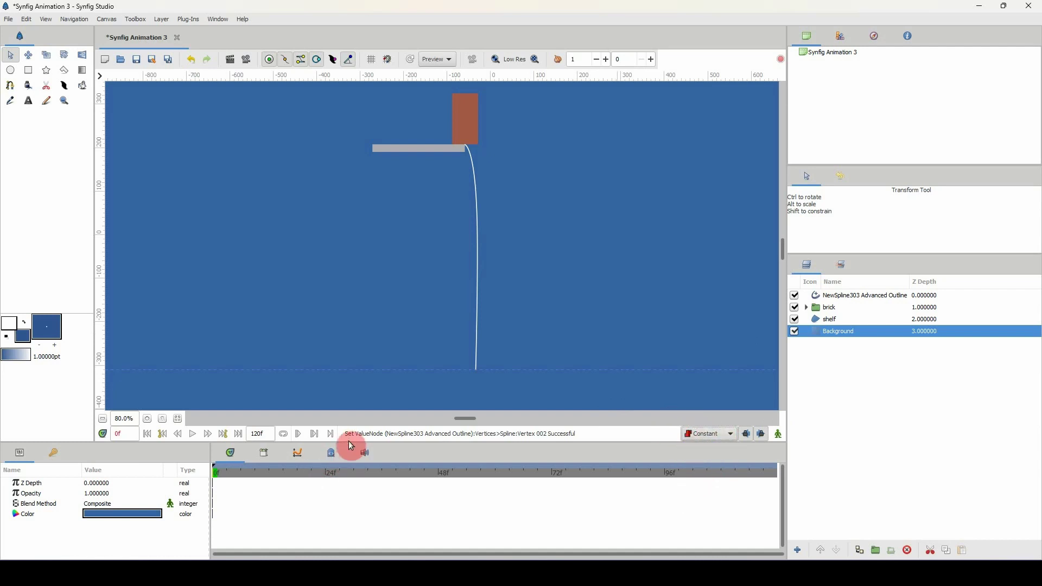
pyautogui.moveTo(348, 441)
pyautogui.mouseDown()
pyautogui.moveTo(356, 421)
pyautogui.moveTo(361, 430)
pyautogui.mouseUp()
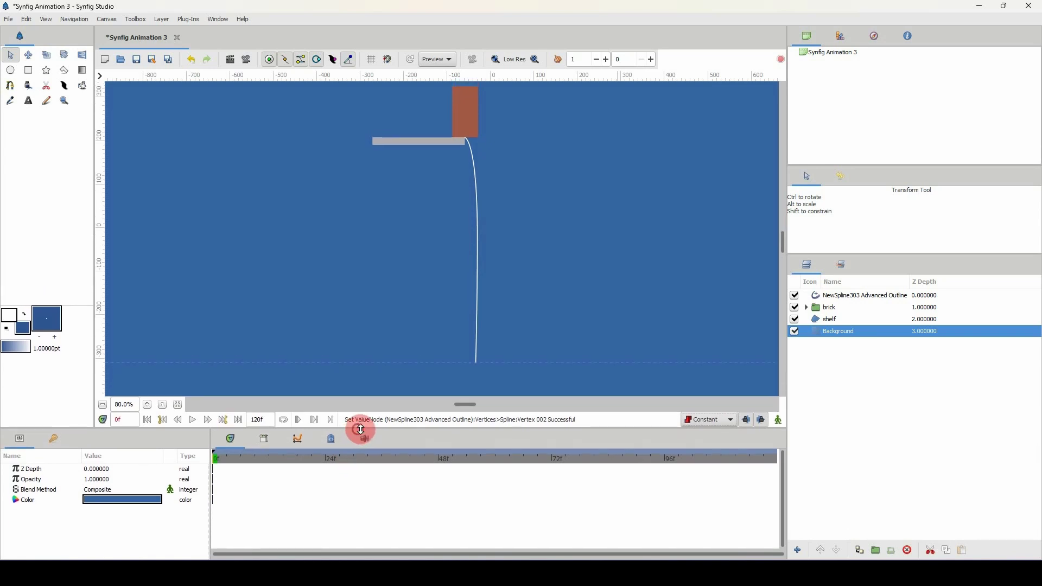
# - Select the brick group and turn on Animate Editing Mode
pyautogui.click(819, 307)
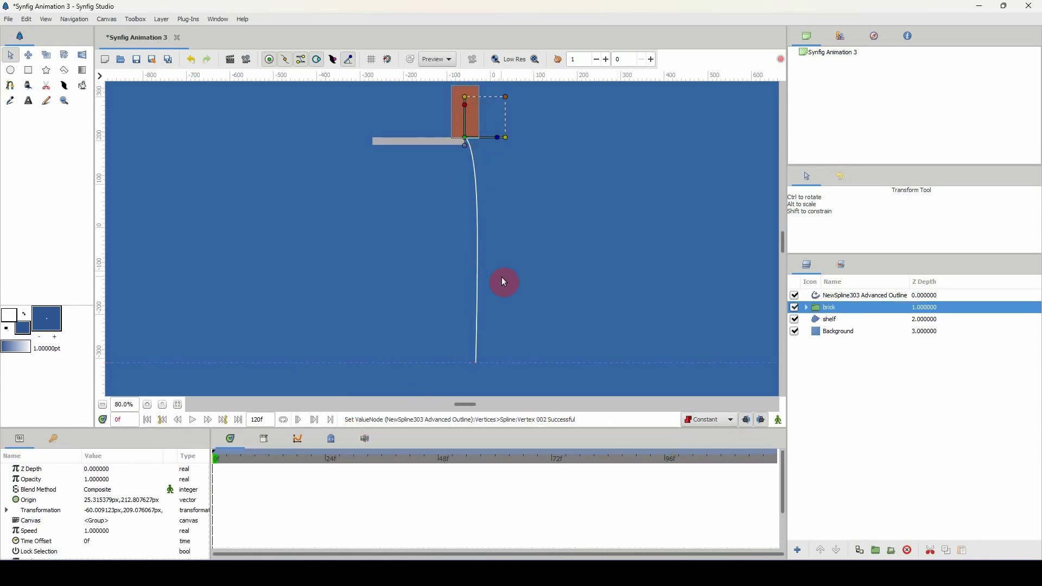
pyautogui.click(780, 419)
pyautogui.click(780, 420)
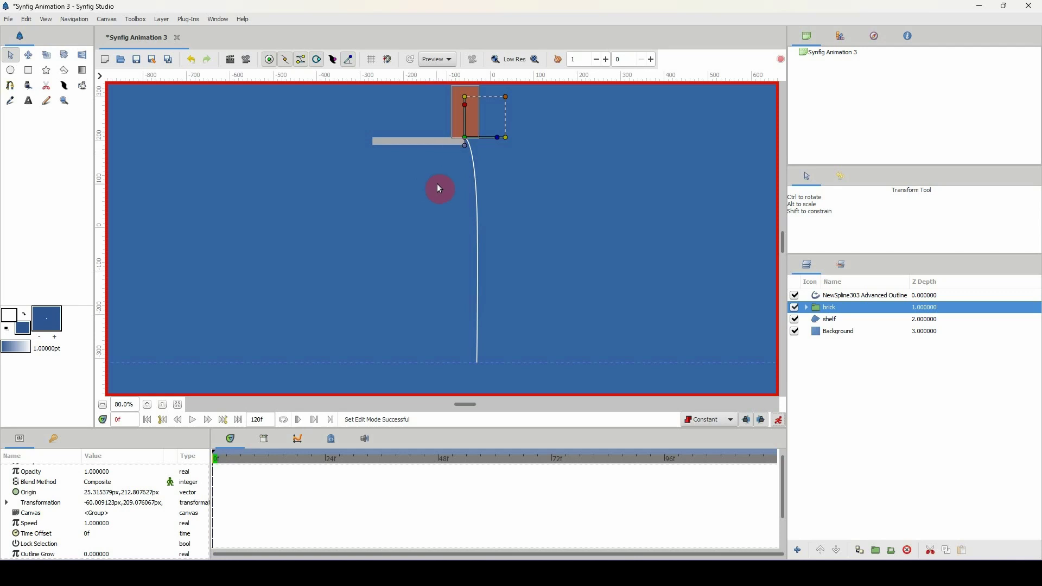
# - Delete the keyframe at frame 0 and return to the brick's parameters
pyautogui.click(56, 440)
pyautogui.click(55, 471)
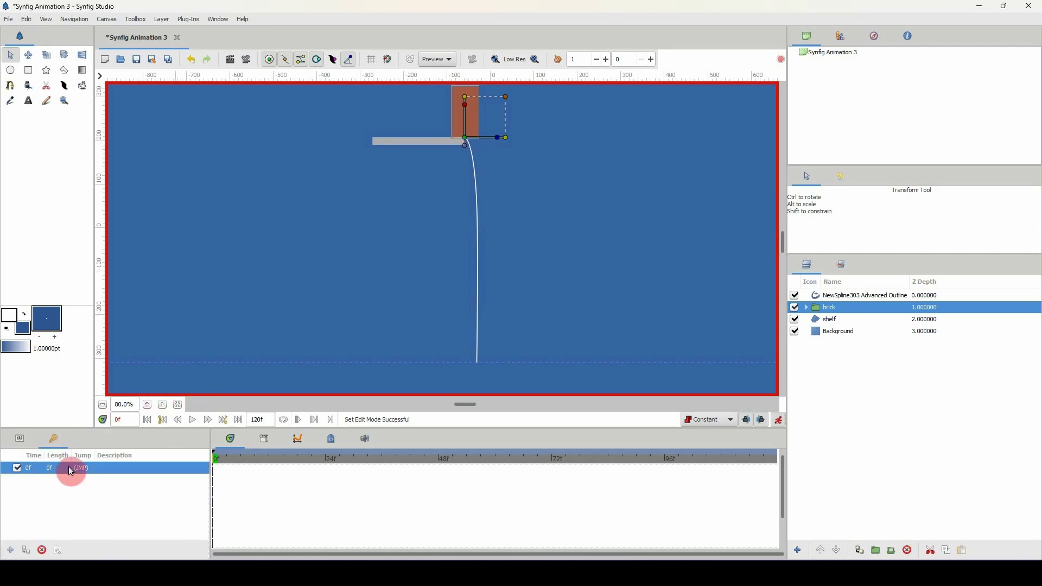
pyautogui.click(44, 551)
pyautogui.click(23, 438)
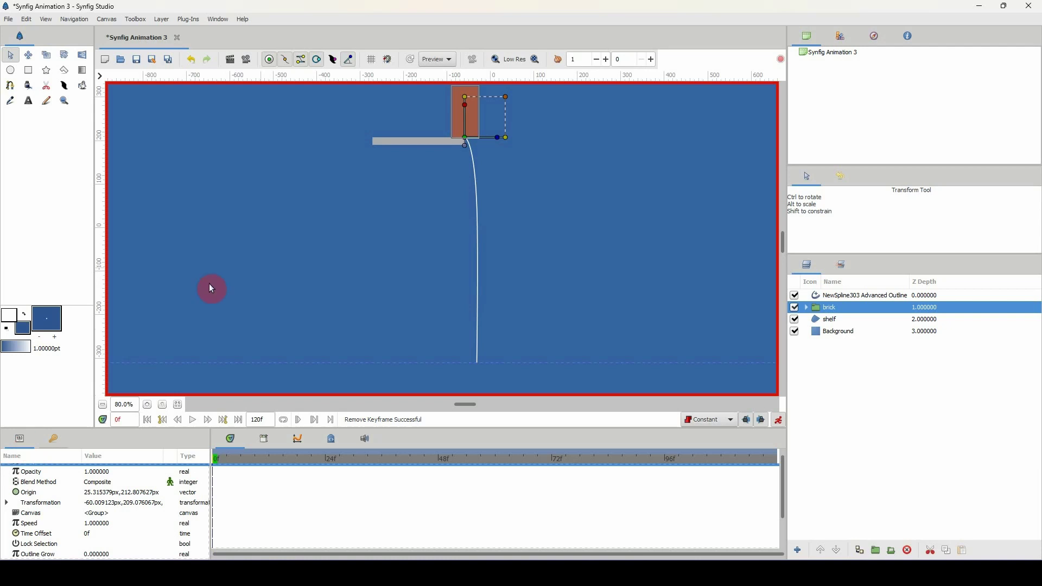
# - Record constant waypoints for the brick's offset and angle at frame 0 without changing its pose
pyautogui.click(466, 137)
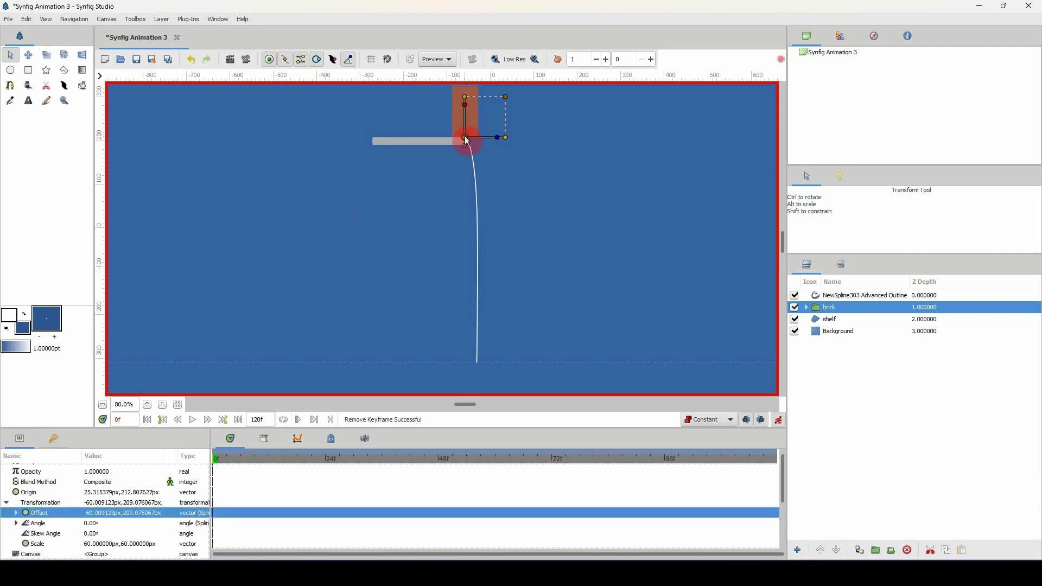
pyautogui.click(466, 140)
pyautogui.click(499, 140)
pyautogui.moveTo(499, 140); pyautogui.dragTo(500, 147)
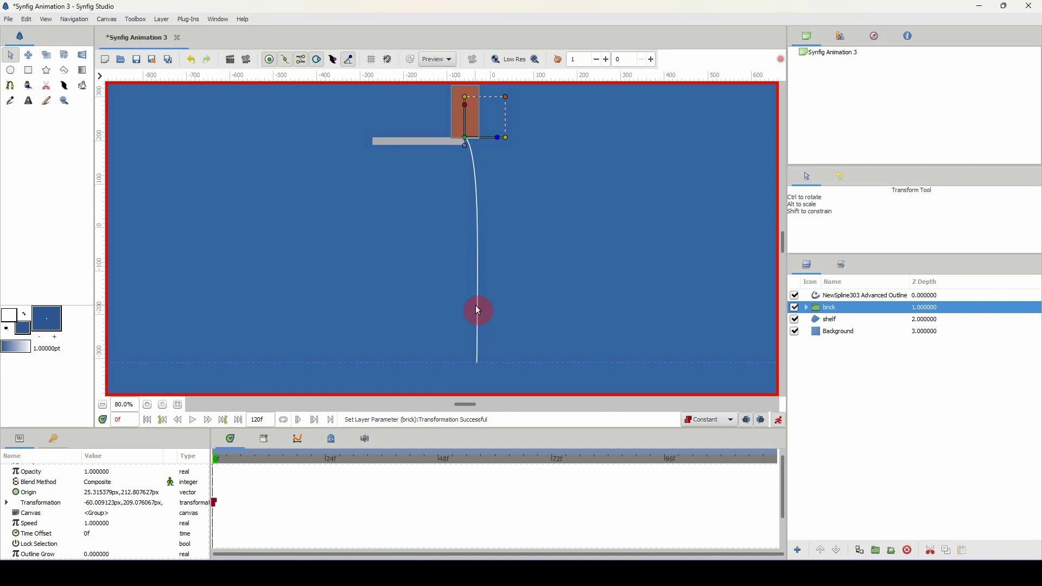
pyautogui.click(6, 502)
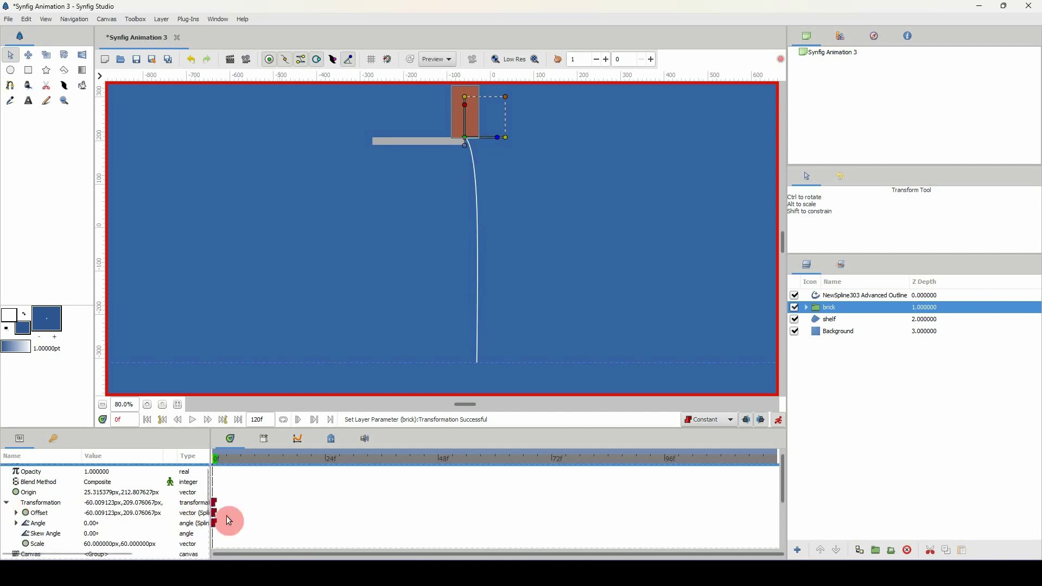
pyautogui.click(7, 503)
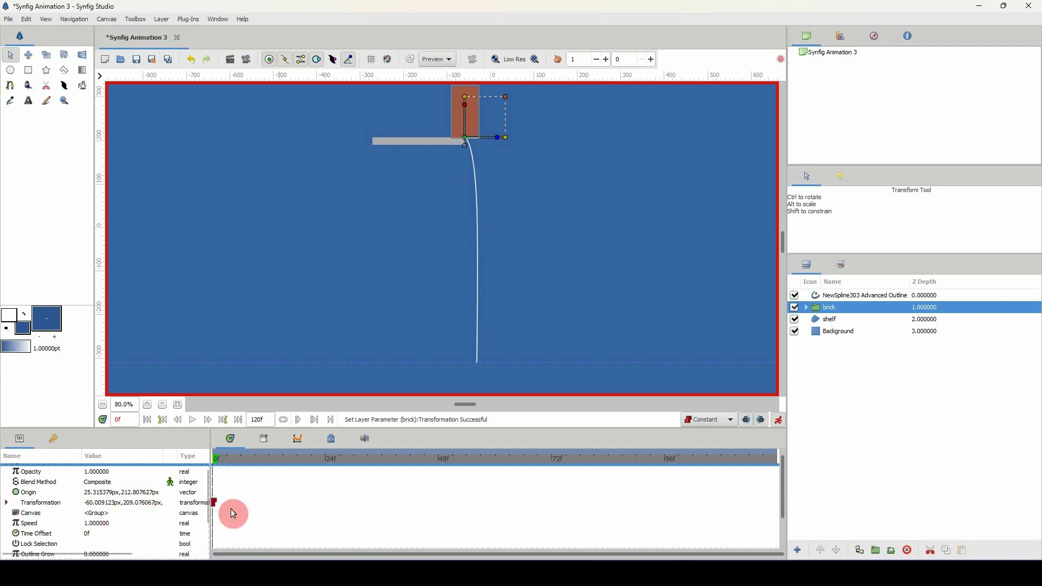
# - Copy the brick's transformation waypoint from frame 0 to frame 4 and make frame 4 current
pyautogui.moveTo(218, 505); pyautogui.dragTo(241, 510)
pyautogui.moveTo(226, 461)
pyautogui.mouseDown()
pyautogui.moveTo(216, 457)
pyautogui.moveTo(237, 468)
pyautogui.mouseUp()
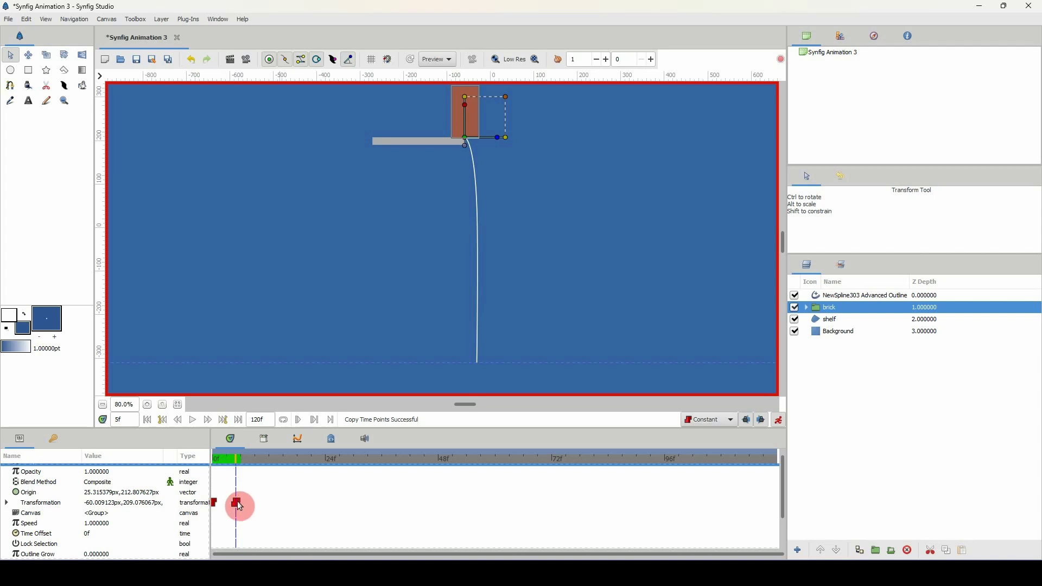
pyautogui.moveTo(241, 506); pyautogui.dragTo(233, 501)
pyautogui.moveTo(223, 458); pyautogui.dragTo(236, 465)
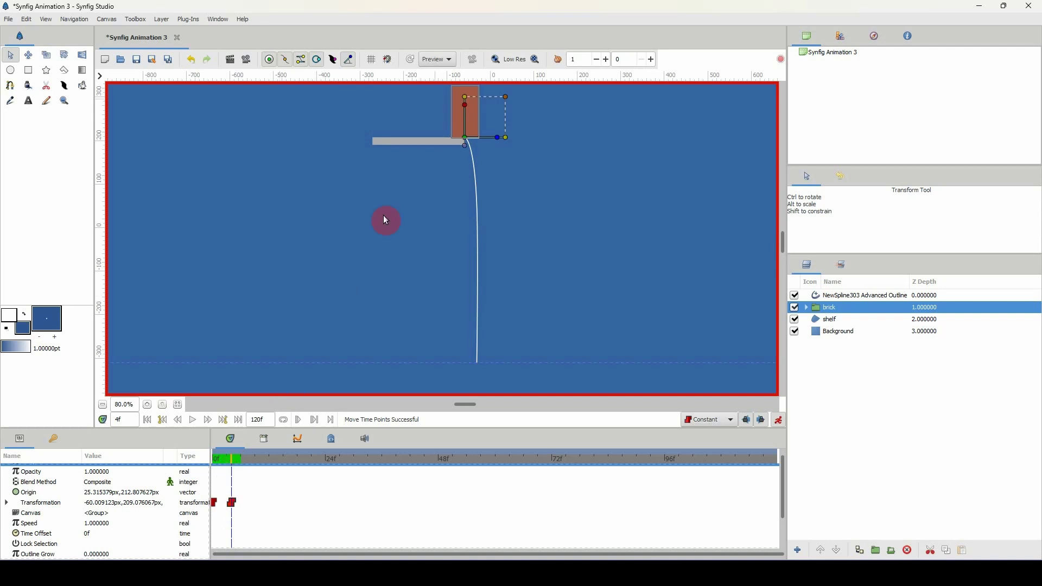
# - Examine the brick's pivot on the shelf and the fall path down to the horizontal guide
pyautogui.keyDown('ctrl'); pyautogui.scroll(3, 464, 140); pyautogui.keyUp('ctrl')
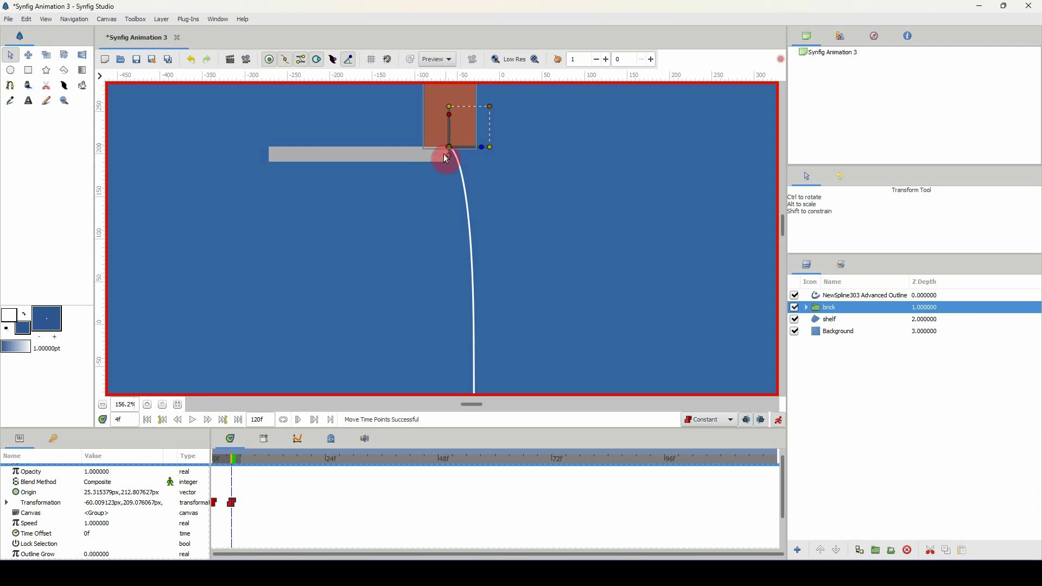
pyautogui.moveTo(448, 177); pyautogui.dragTo(432, 261, button='middle')
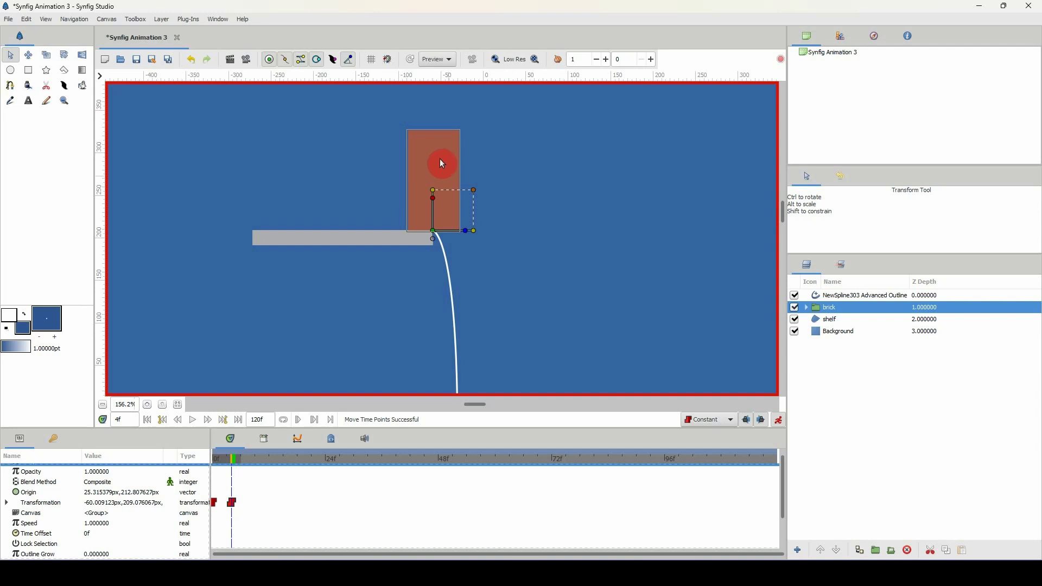
pyautogui.moveTo(471, 242); pyautogui.dragTo(473, 125, button='middle')
pyautogui.keyDown('ctrl'); pyautogui.scroll(-2, 425, 102); pyautogui.keyUp('ctrl')
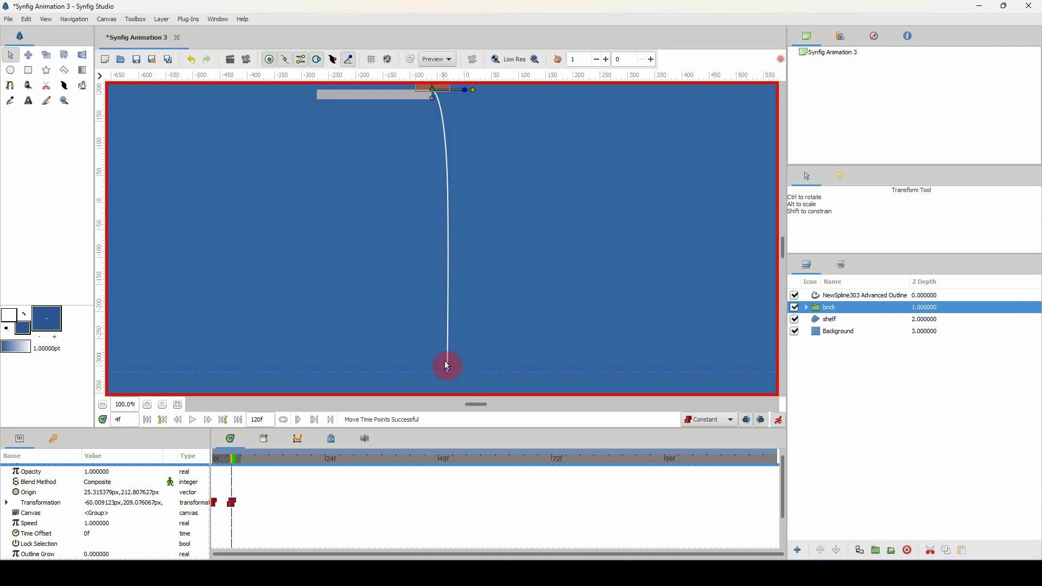
pyautogui.scroll(2, 457, 265)
pyautogui.scroll(1, 435, 162)
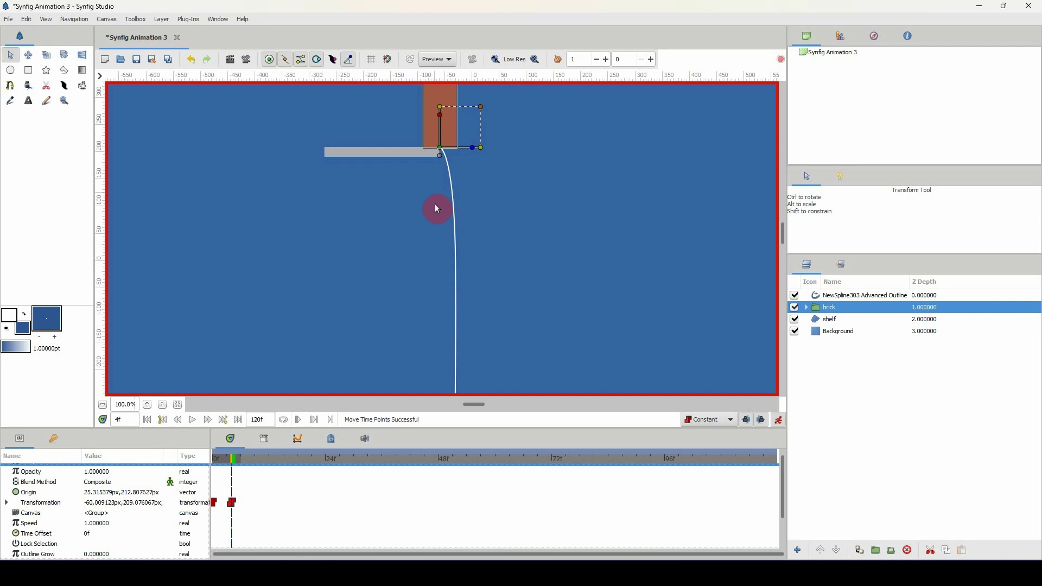
pyautogui.scroll(-2, 428, 179)
pyautogui.keyDown('ctrl'); pyautogui.scroll(-1, 425, 212); pyautogui.keyUp('ctrl')
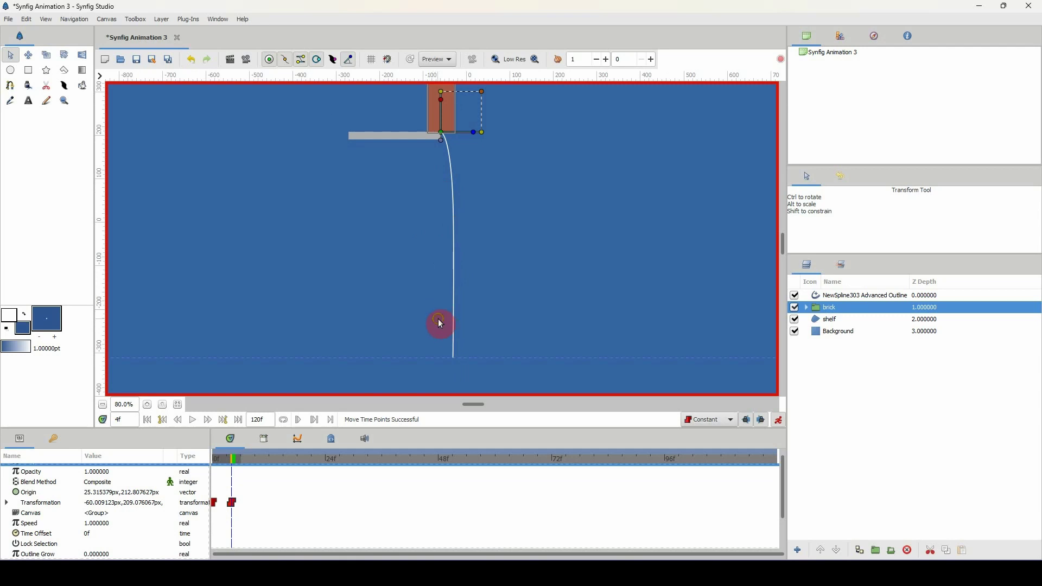
pyautogui.scroll(1, 438, 324)
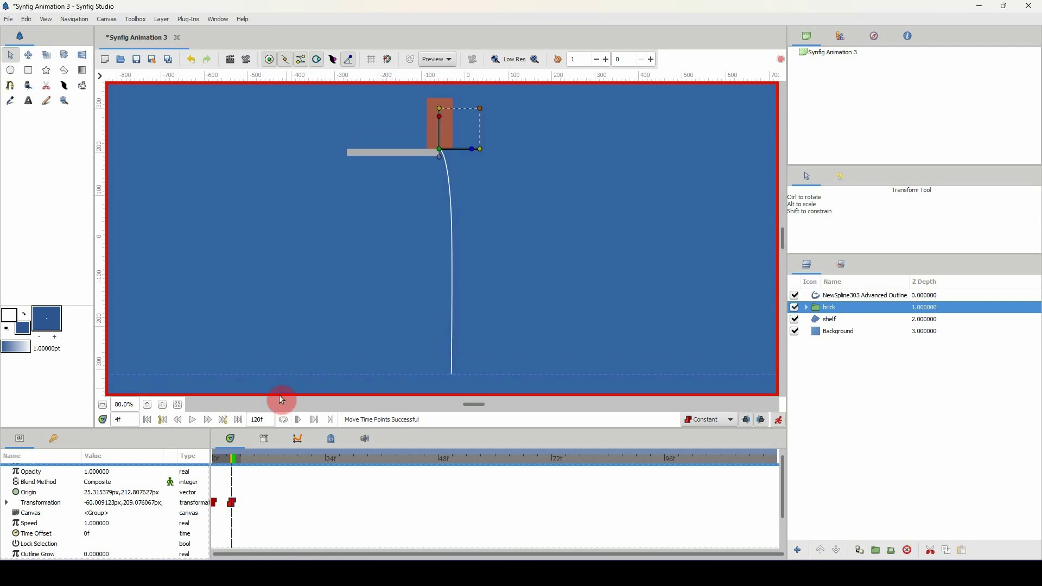
# - Tilt the brick about 3.82° clockwise at frame 4 and step through the neighbouring frames to check the motion
pyautogui.click(471, 149)
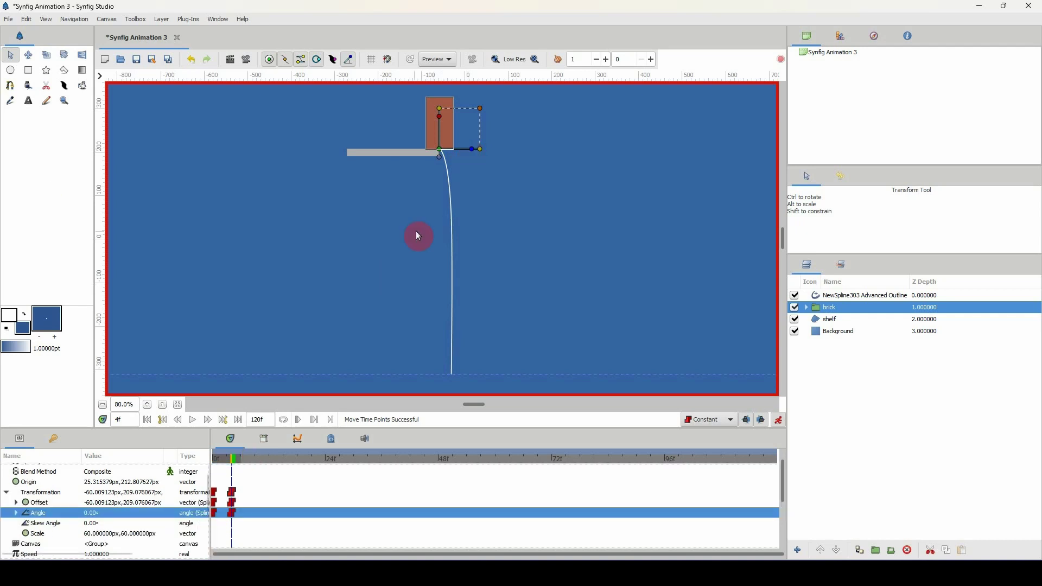
pyautogui.moveTo(471, 149)
pyautogui.mouseDown()
pyautogui.moveTo(465, 168)
pyautogui.moveTo(465, 152)
pyautogui.moveTo(456, 159)
pyautogui.mouseUp()
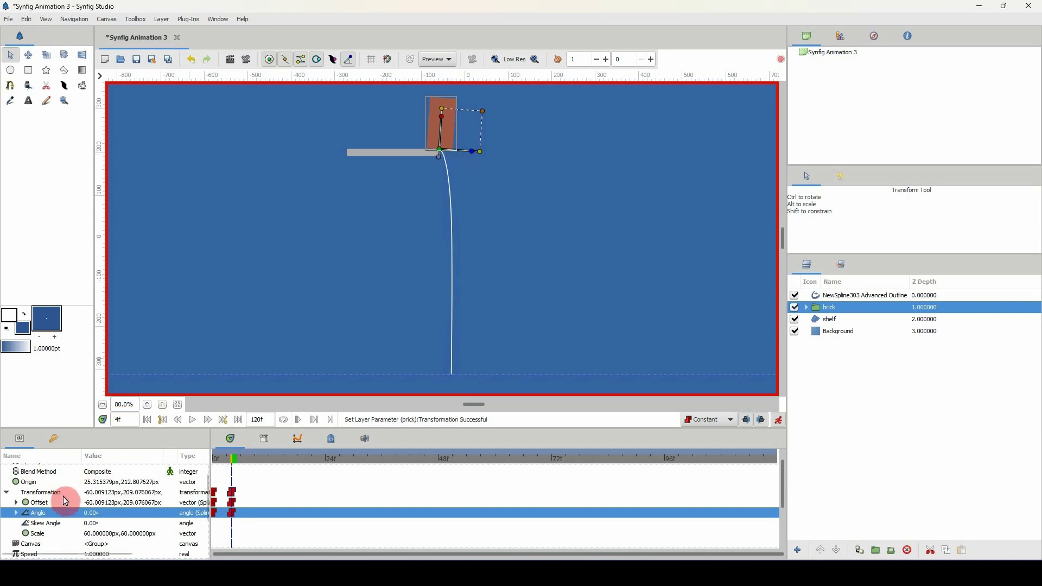
pyautogui.press(',')
pyautogui.press(',')
pyautogui.press('.')
pyautogui.press('.')
pyautogui.press('.')
pyautogui.hotkey('ctrl', ',')
pyautogui.hotkey('ctrl', ',')
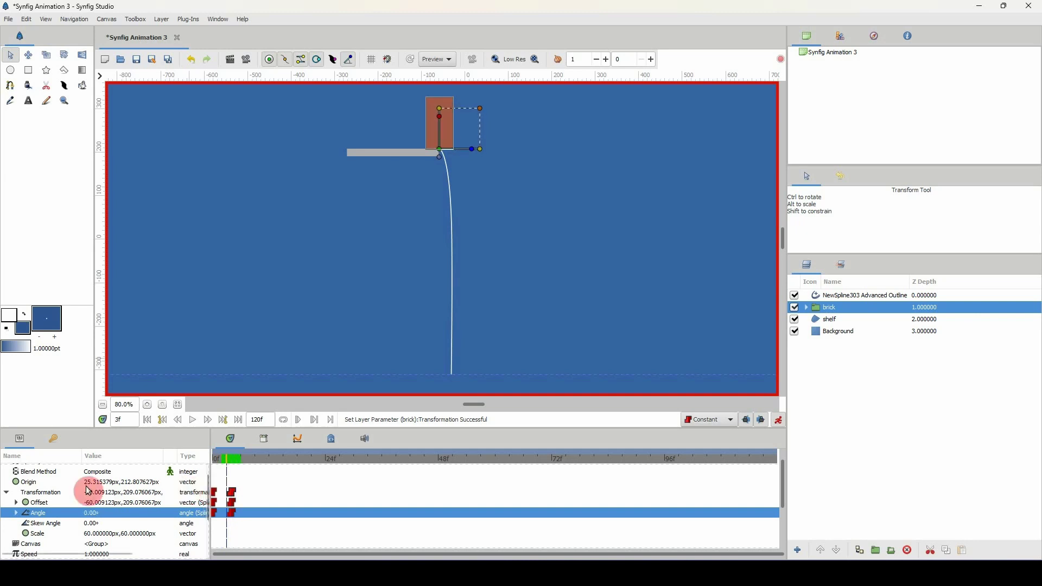
# - At frame 8, rotate the brick slightly further clockwise over the shelf's edge
pyautogui.click(6, 492)
pyautogui.moveTo(225, 462); pyautogui.dragTo(250, 469)
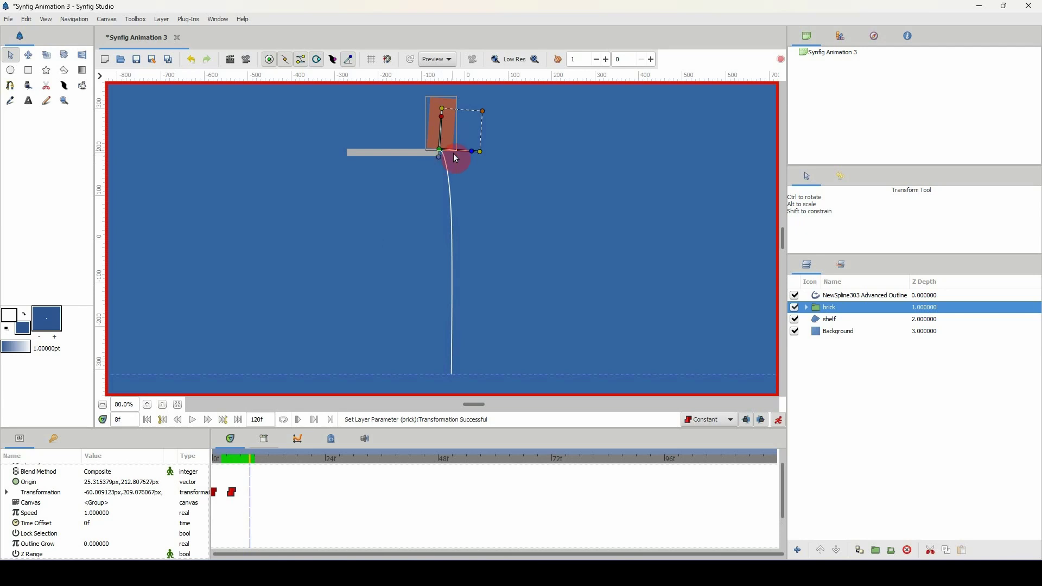
pyautogui.moveTo(475, 155); pyautogui.dragTo(476, 157)
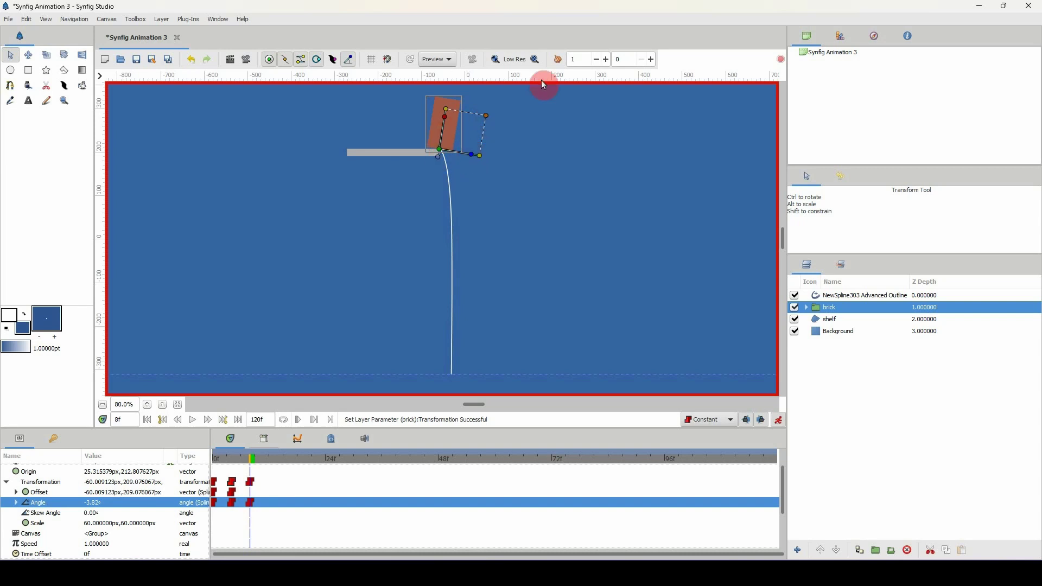
# - Turn on onion skinning to compare the brick's tilt at frame 8 with the neighbouring frames
pyautogui.click(558, 60)
pyautogui.click(447, 115)
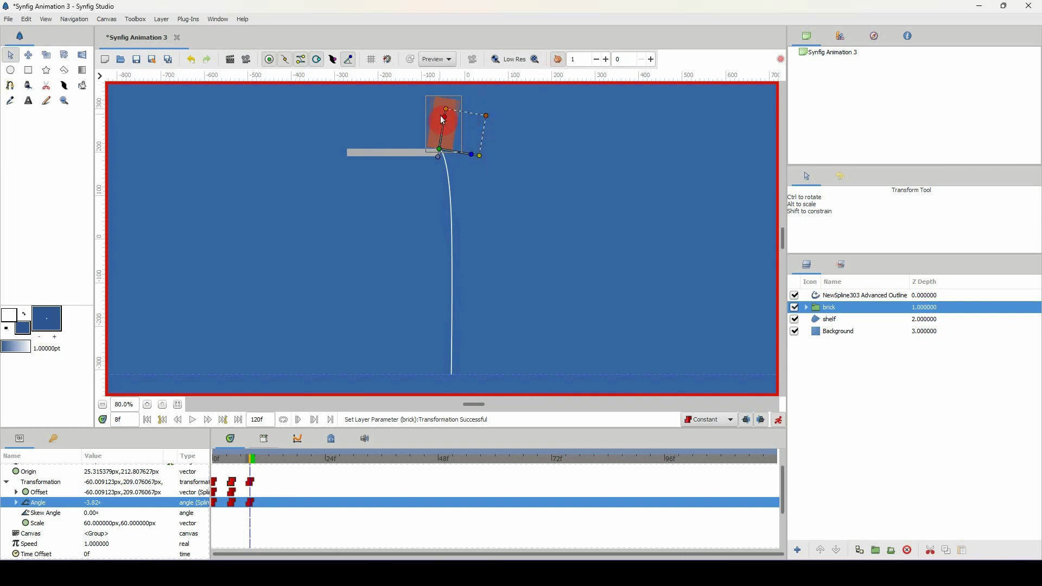
# - Turn off onion skinning and duplicate the brick's Offset waypoint from frame 4 to frame 8
pyautogui.click(553, 64)
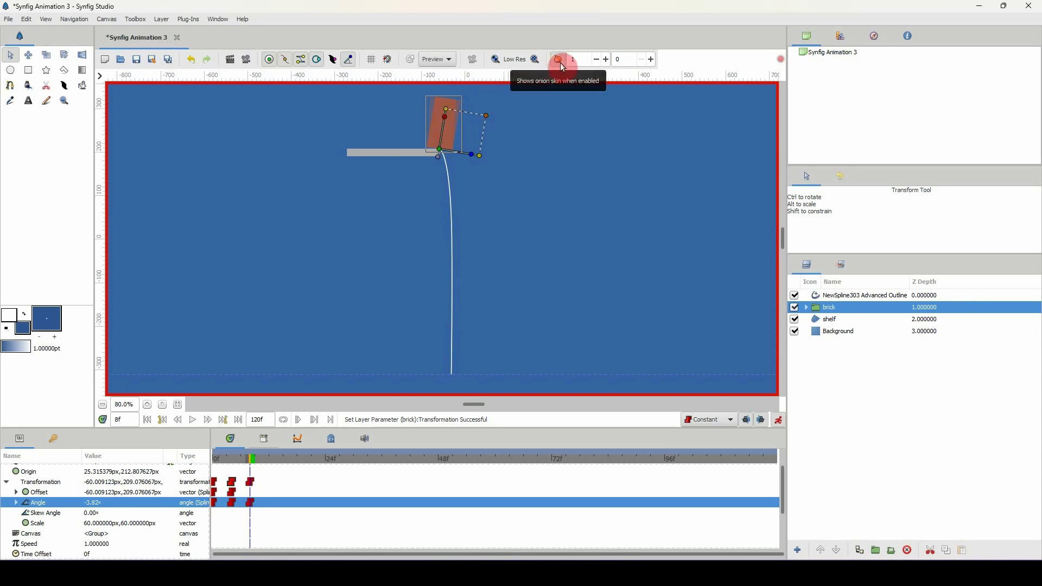
pyautogui.click(265, 418)
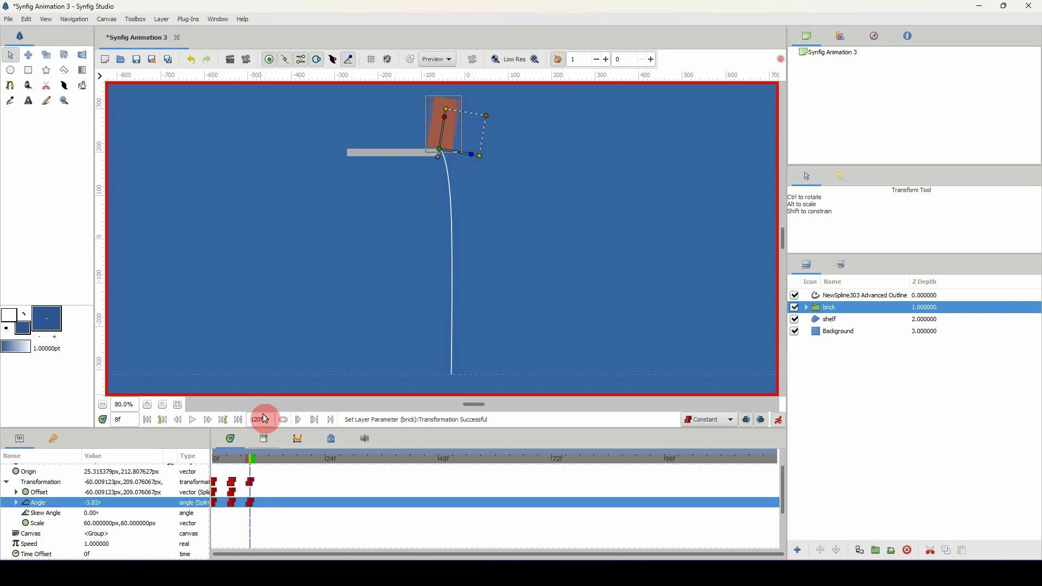
pyautogui.keyDown('shift'); pyautogui.moveTo(231, 493); pyautogui.dragTo(247, 497); pyautogui.keyUp('shift')
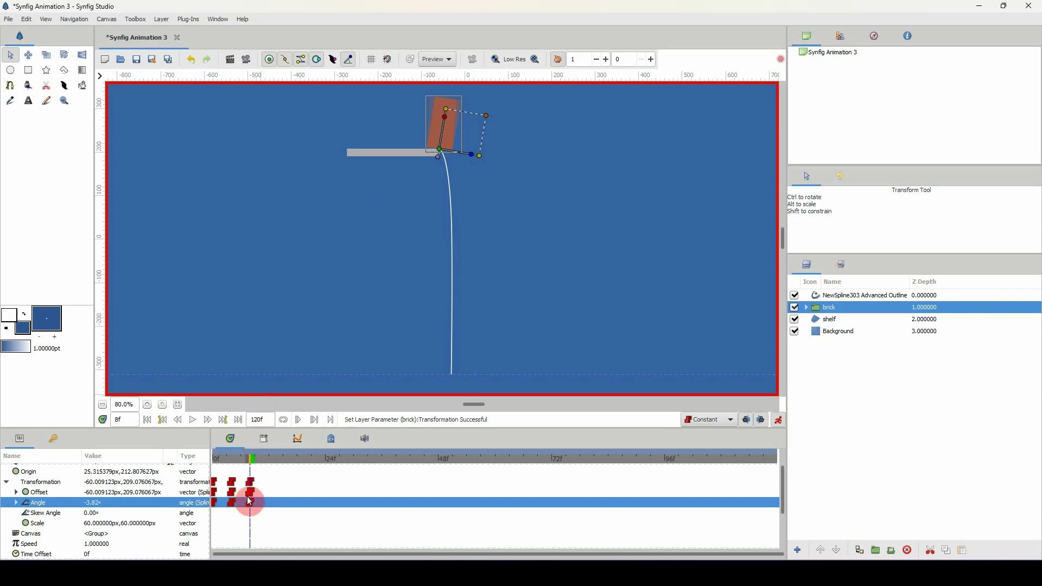
# - Step back and forth through the first frames to check the brick's initial tilt
pyautogui.press(',')
pyautogui.press(',')
pyautogui.press(',')
pyautogui.hotkey('ctrl', '.')
pyautogui.hotkey('ctrl', '.')
pyautogui.hotkey('ctrl', '.')
pyautogui.hotkey('ctrl', '.')
pyautogui.hotkey('ctrl', '.')
pyautogui.hotkey('ctrl', ',')
pyautogui.hotkey('ctrl', ',')
pyautogui.hotkey('ctrl', ',')
pyautogui.hotkey('ctrl', ',')
pyautogui.hotkey('ctrl', ',')
pyautogui.hotkey('ctrl', ',')
pyautogui.hotkey('ctrl', ',')
pyautogui.hotkey('ctrl', ',')
pyautogui.hotkey('ctrl', ',')
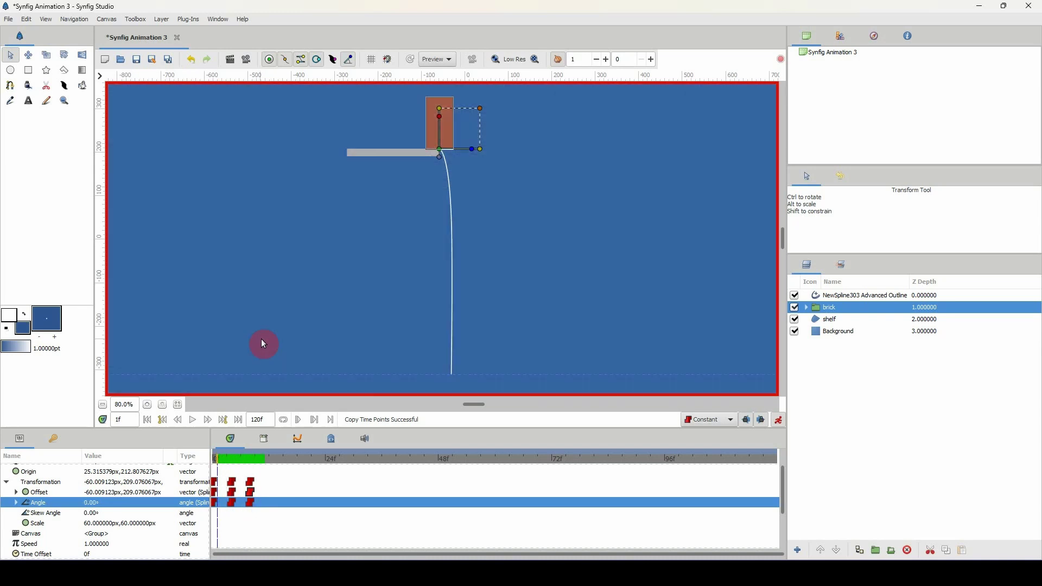
# - At frame 12, tip the brick clockwise to about -66.67° and shift it to about -57.36, 207.17 px on the fall path
pyautogui.click(7, 482)
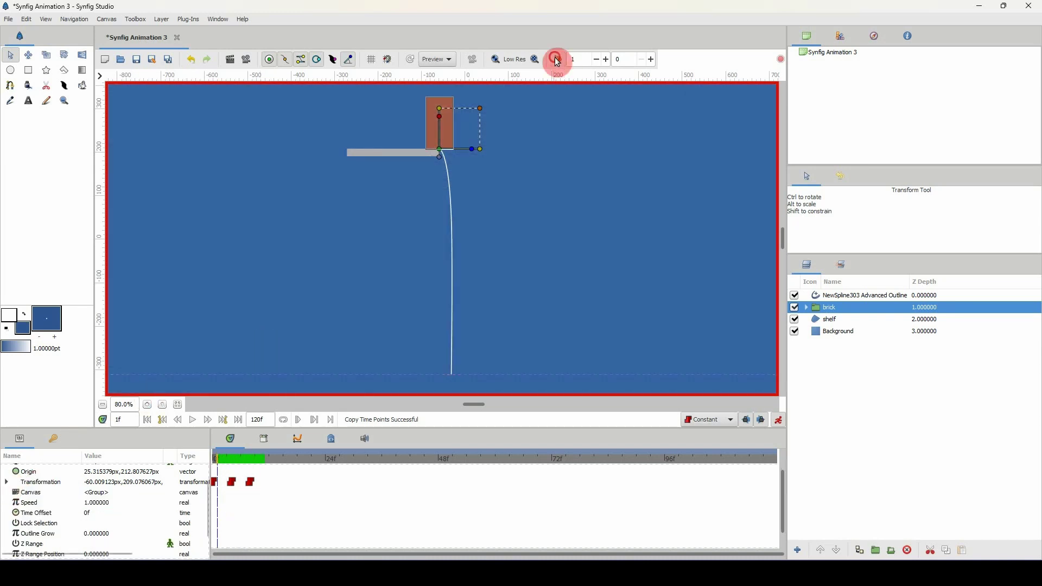
pyautogui.moveTo(223, 463); pyautogui.dragTo(271, 460)
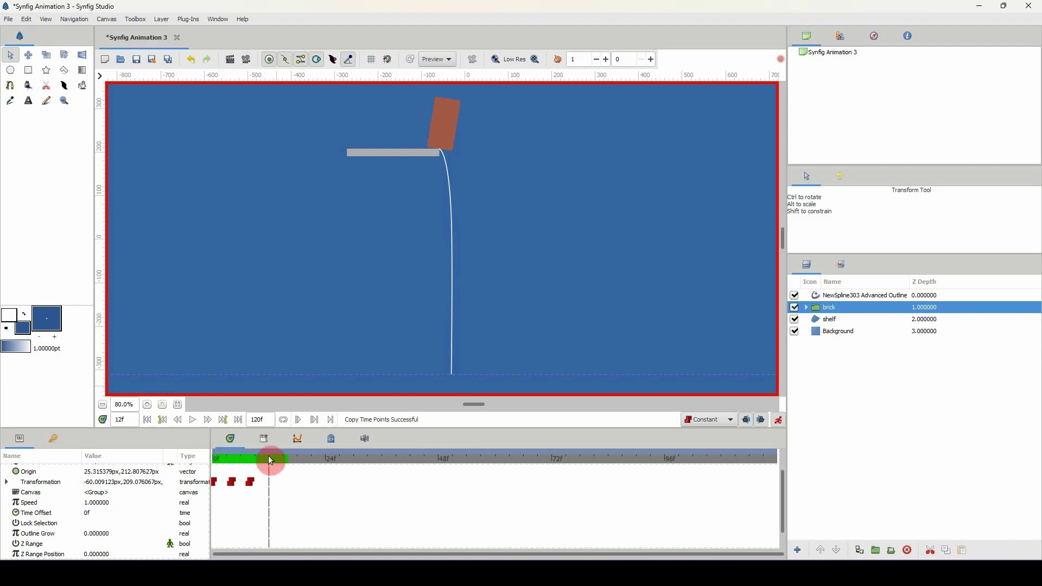
pyautogui.click(473, 165)
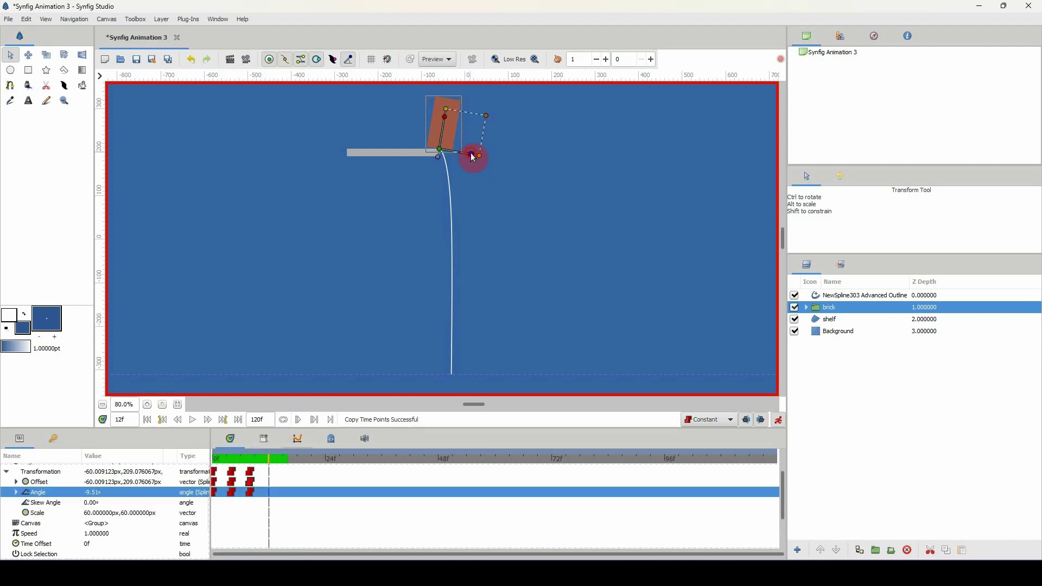
pyautogui.moveTo(473, 157); pyautogui.dragTo(442, 154)
pyautogui.click(440, 152)
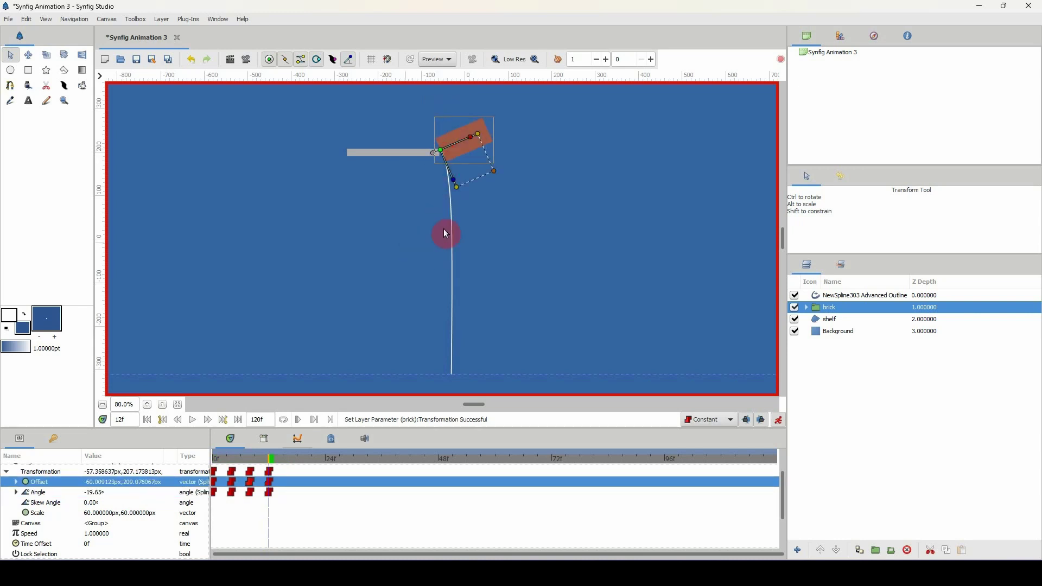
# - At frame 16, place the brick at about -46.59, 181.87 px with an angle of about -85.7°, and play back the animation
pyautogui.moveTo(243, 457); pyautogui.dragTo(287, 465)
pyautogui.moveTo(439, 150); pyautogui.dragTo(445, 160)
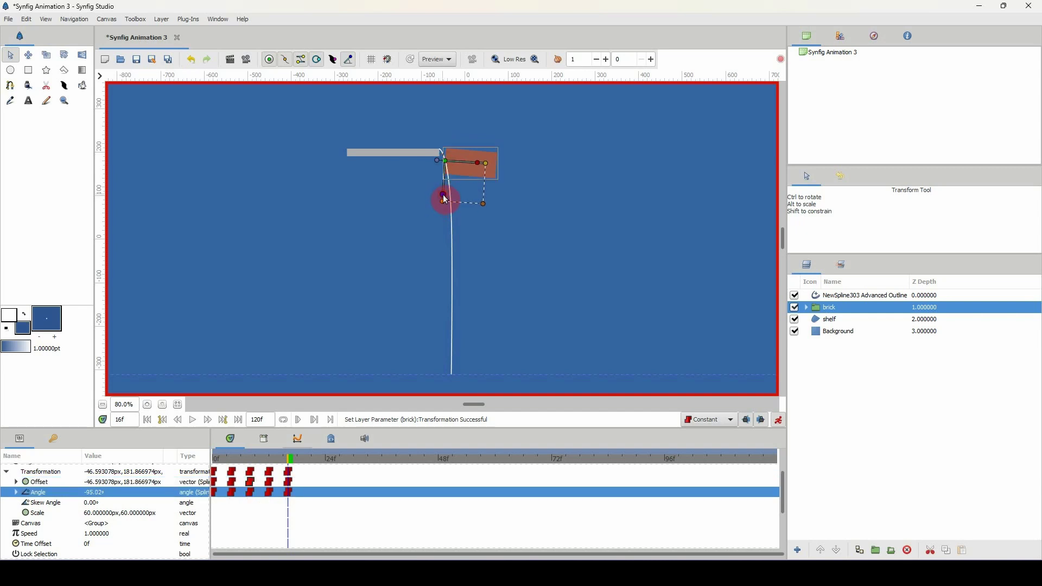
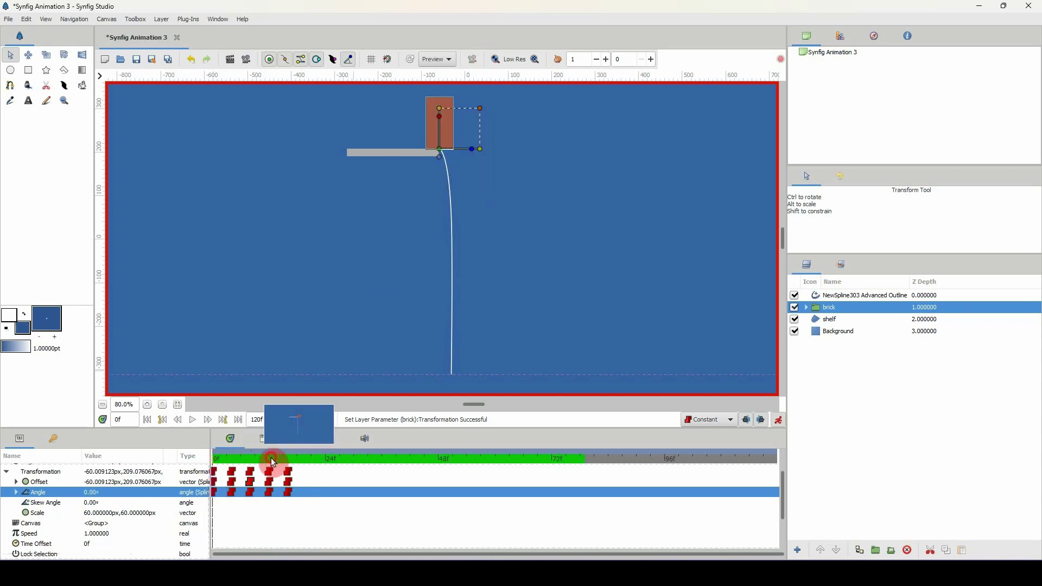
pyautogui.moveTo(270, 459); pyautogui.dragTo(200, 459)
pyautogui.press('space')
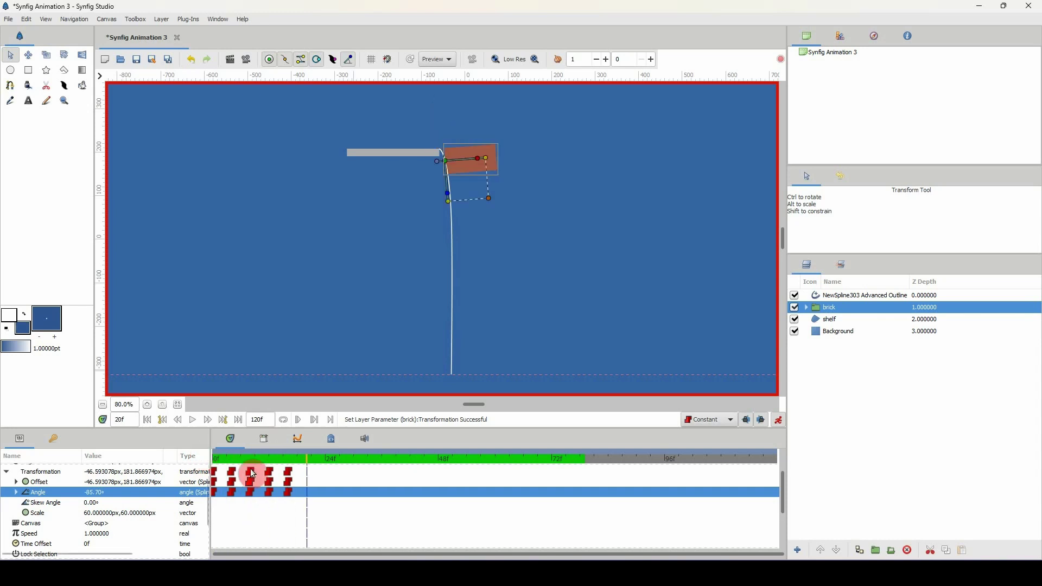
pyautogui.click(215, 458)
pyautogui.press('space')
# - At frame 12, slide the brick slightly further along the fall path to about -54.95, 203.94 px
pyautogui.moveTo(240, 460); pyautogui.dragTo(269, 455)
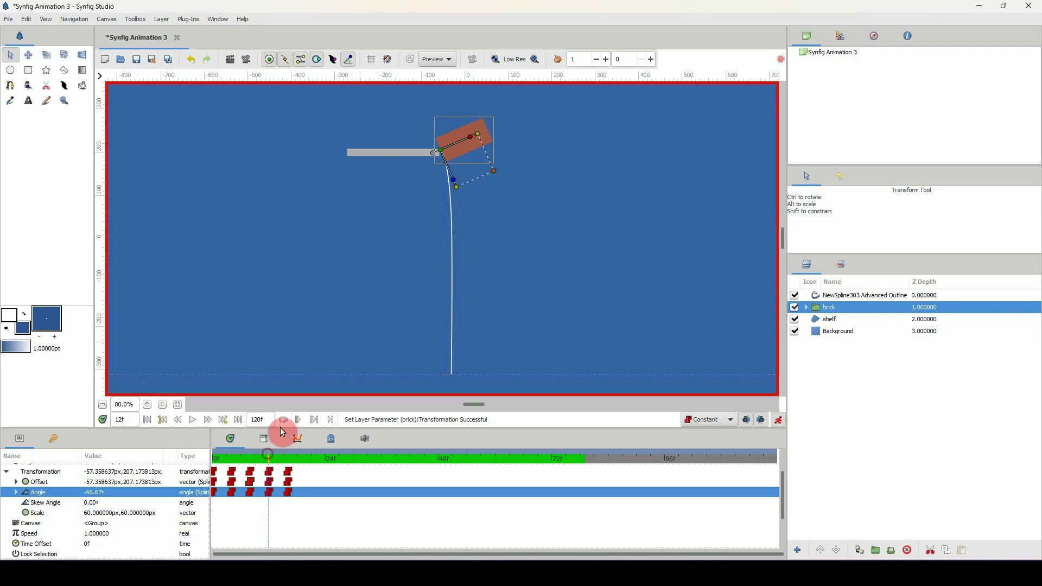
pyautogui.click(449, 166)
pyautogui.click(446, 154)
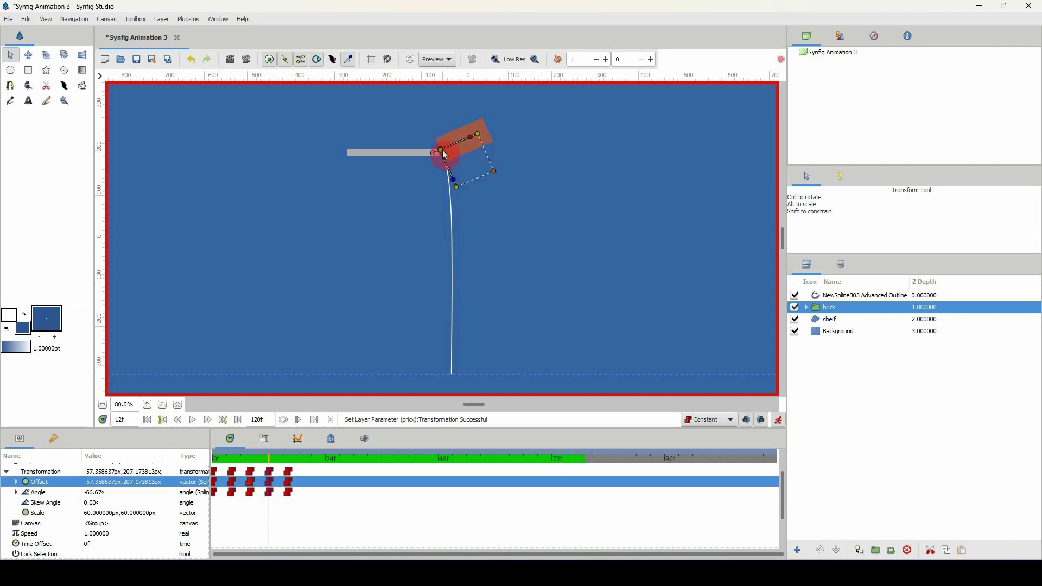
pyautogui.moveTo(446, 155); pyautogui.dragTo(441, 154)
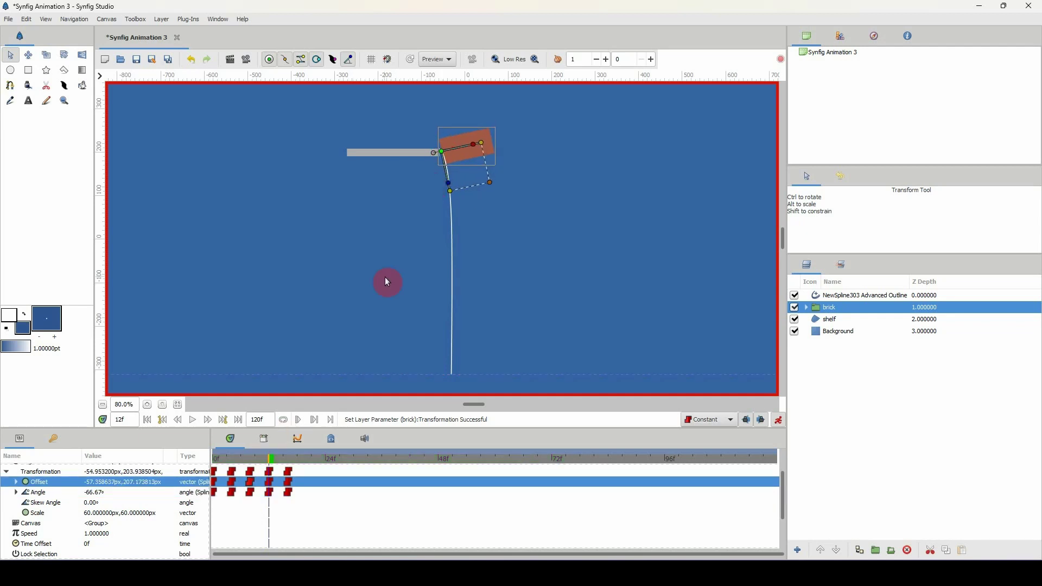
# - At frame 16, lower the brick along the path to about -39.33, 142.31 px and play the animation from the start
pyautogui.moveTo(275, 457); pyautogui.dragTo(286, 460)
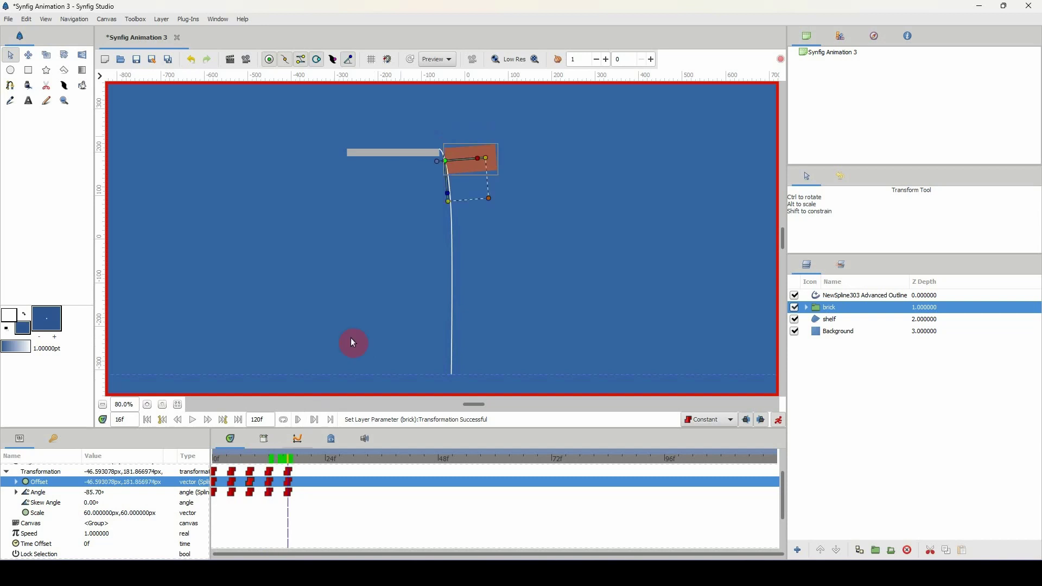
pyautogui.moveTo(442, 157); pyautogui.dragTo(449, 183)
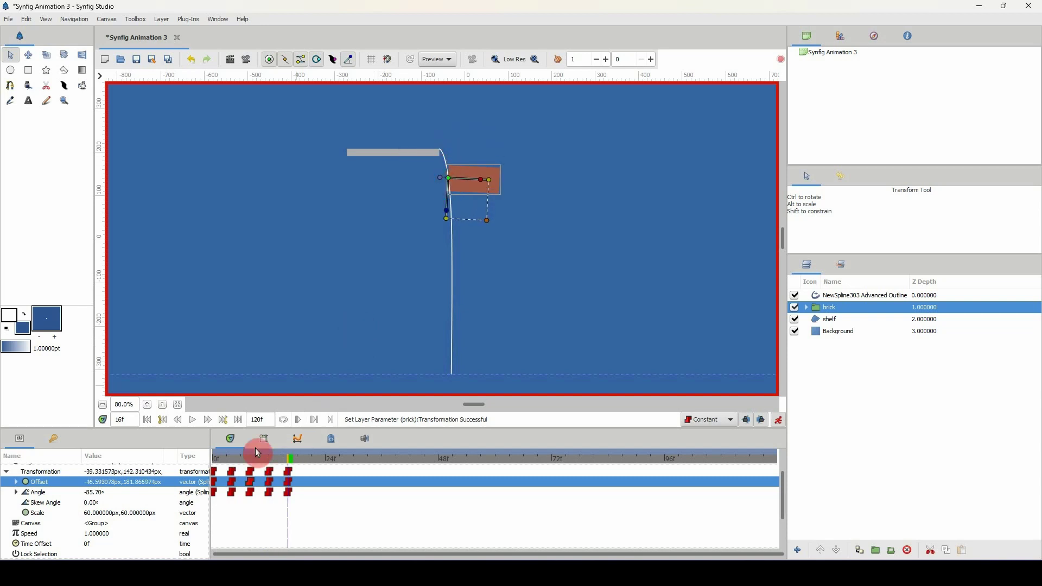
pyautogui.moveTo(256, 457); pyautogui.dragTo(182, 457)
pyautogui.press('space')
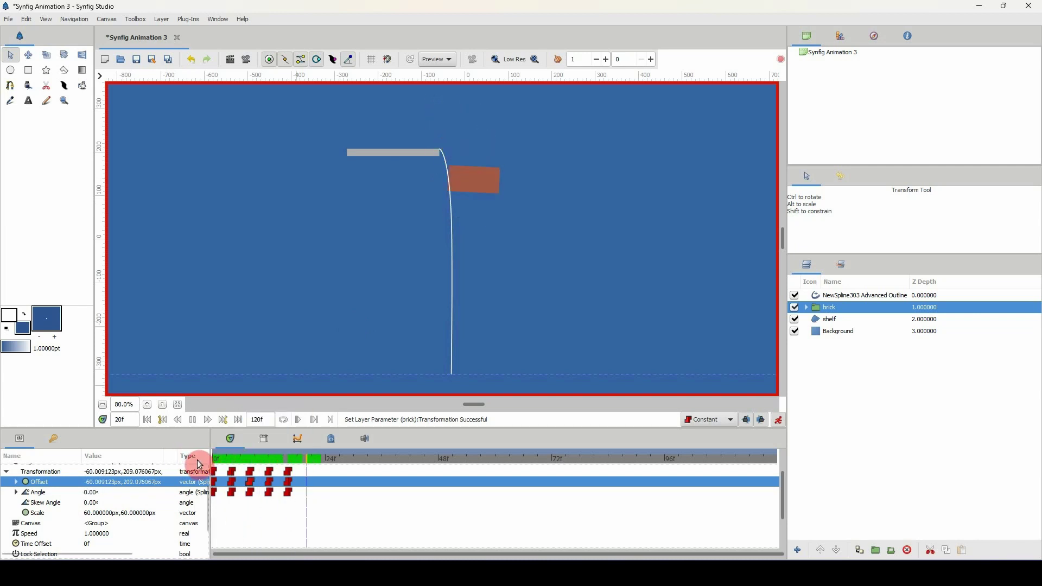
pyautogui.press('space')
# - Lower the brick along the path to about -32.66, 56.03 px at frame 20 and about -30.99, -43.33 px at frame 24
pyautogui.click(5, 475)
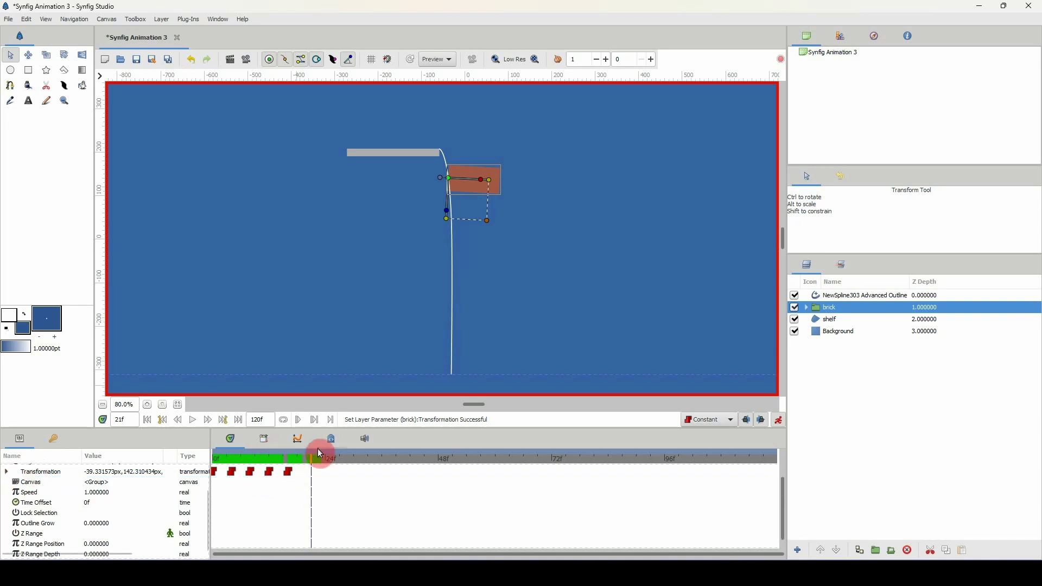
pyautogui.click(305, 462)
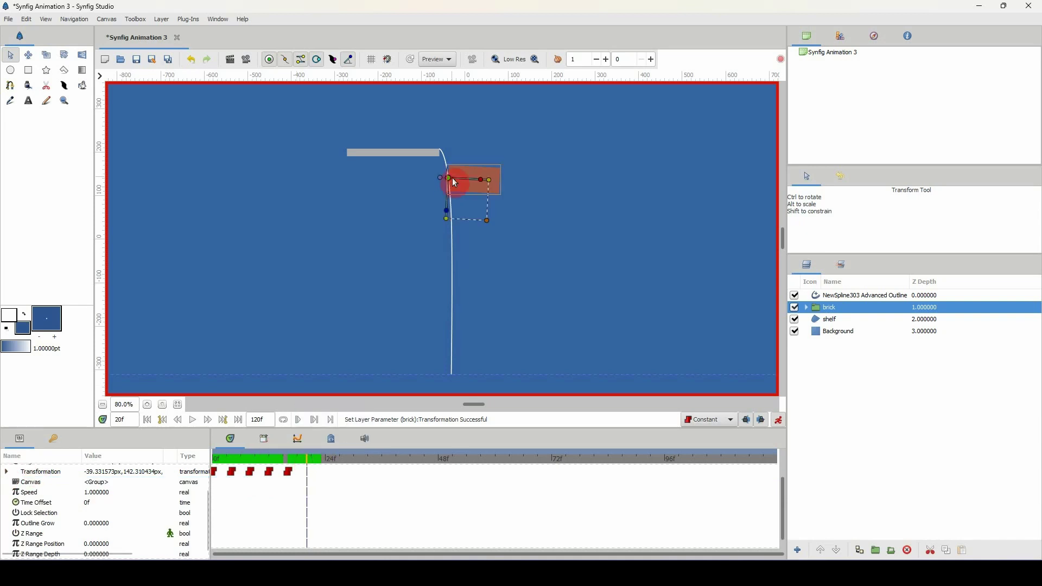
pyautogui.moveTo(448, 177); pyautogui.dragTo(448, 221)
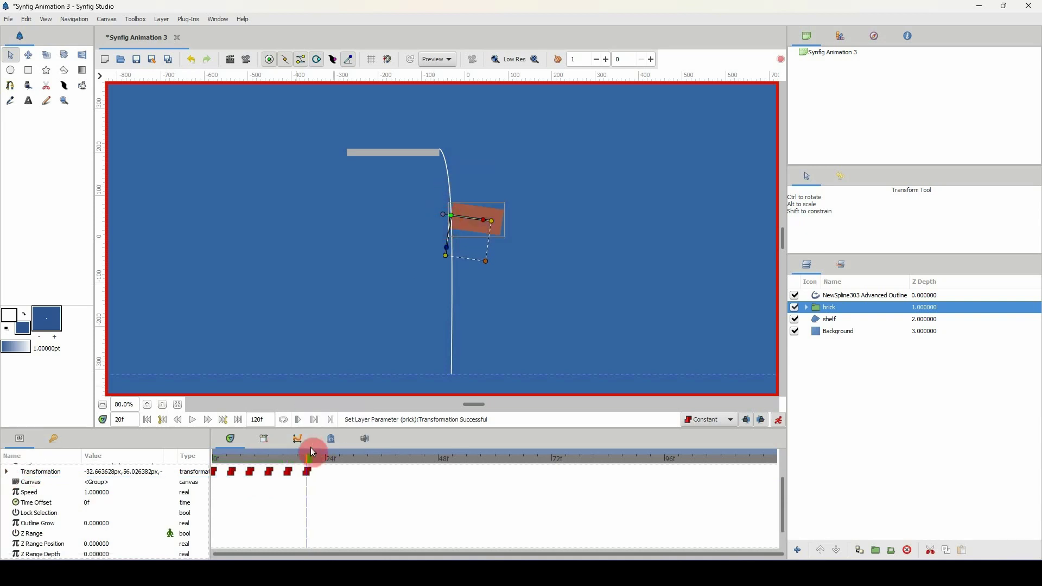
pyautogui.click(326, 461)
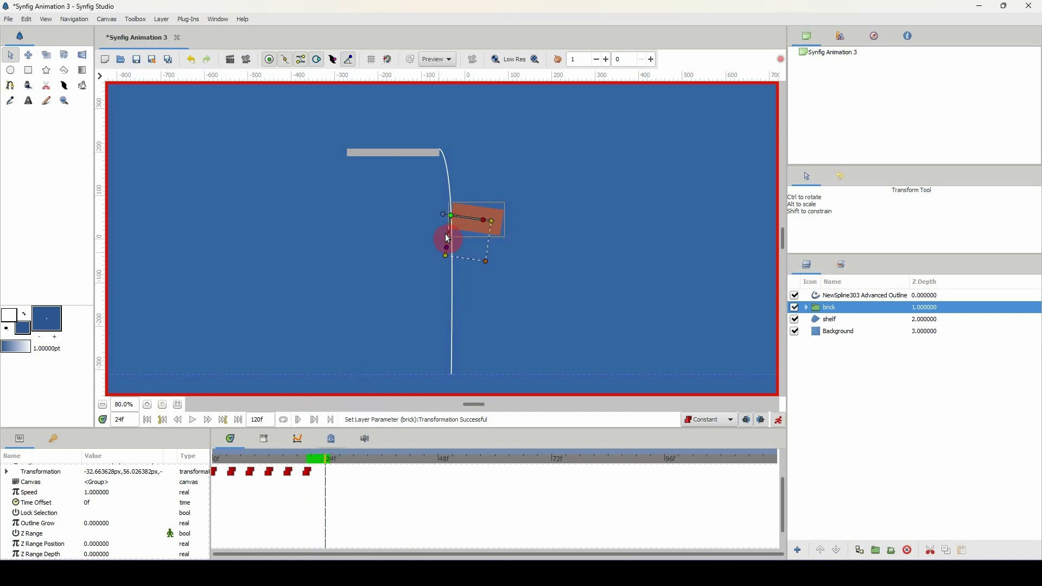
pyautogui.moveTo(451, 217); pyautogui.dragTo(449, 297)
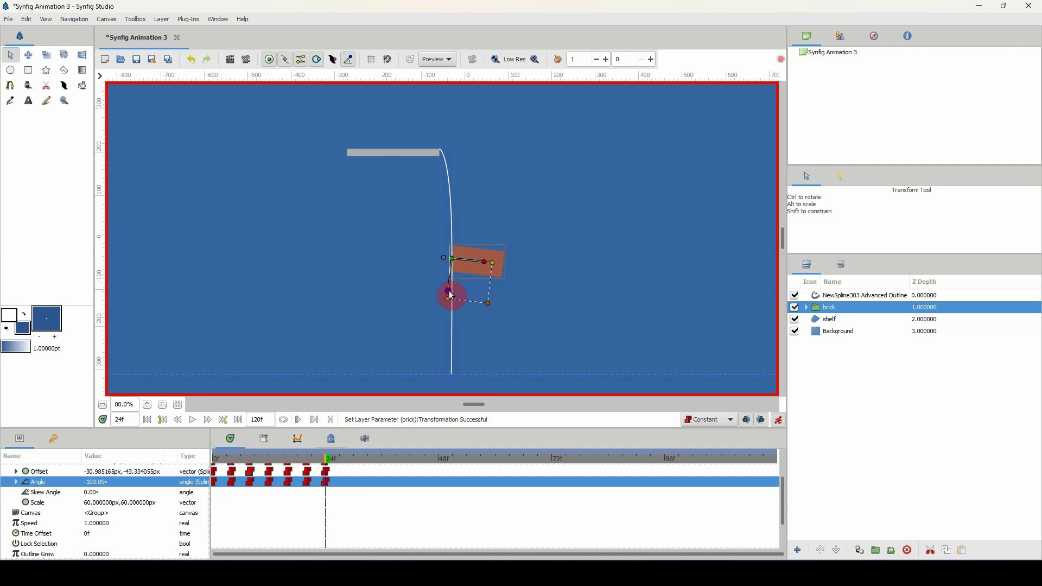
# - Rotate the brick counterclockwise to about -88.01° at frame 20 and about -86.83° at frame 16
pyautogui.click(309, 458)
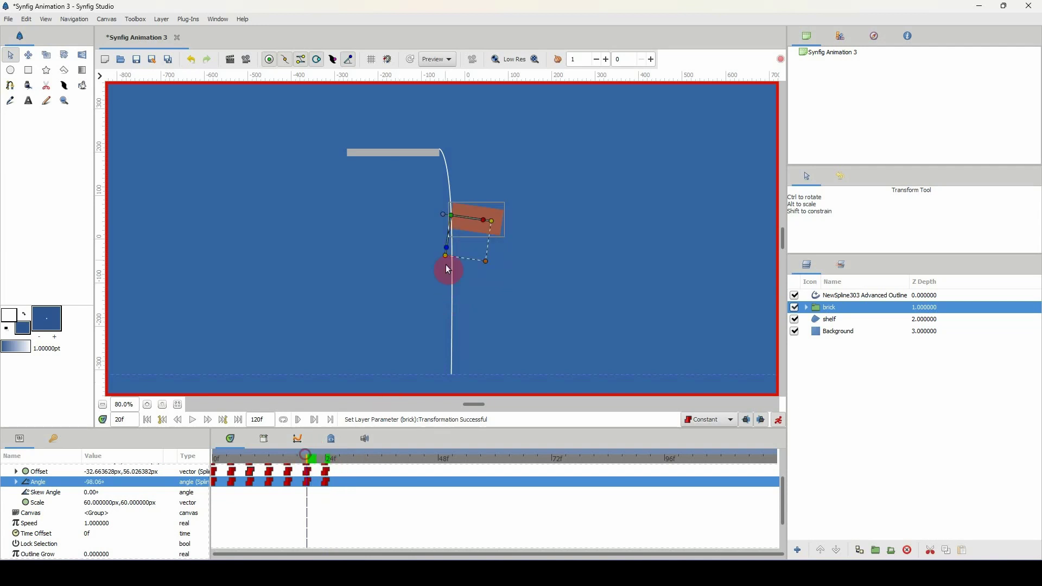
pyautogui.moveTo(449, 247); pyautogui.dragTo(452, 247)
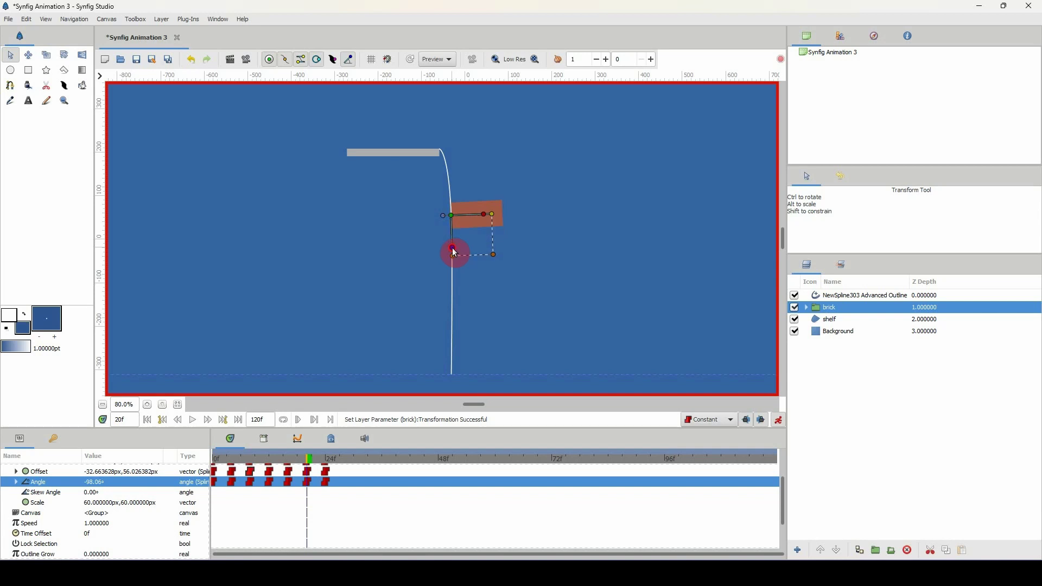
pyautogui.click(264, 418)
pyautogui.click(289, 458)
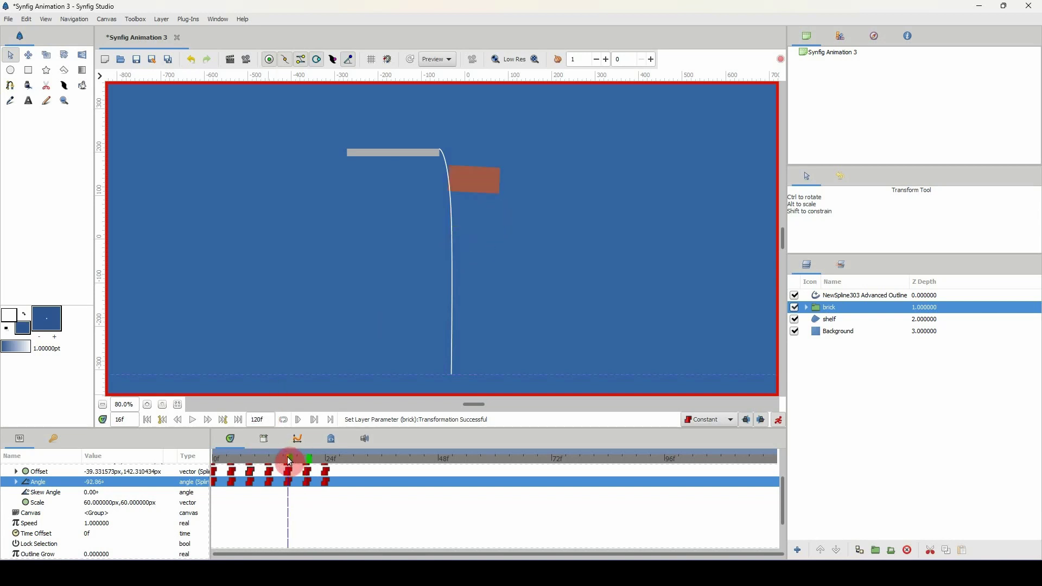
pyautogui.moveTo(449, 217); pyautogui.dragTo(450, 216)
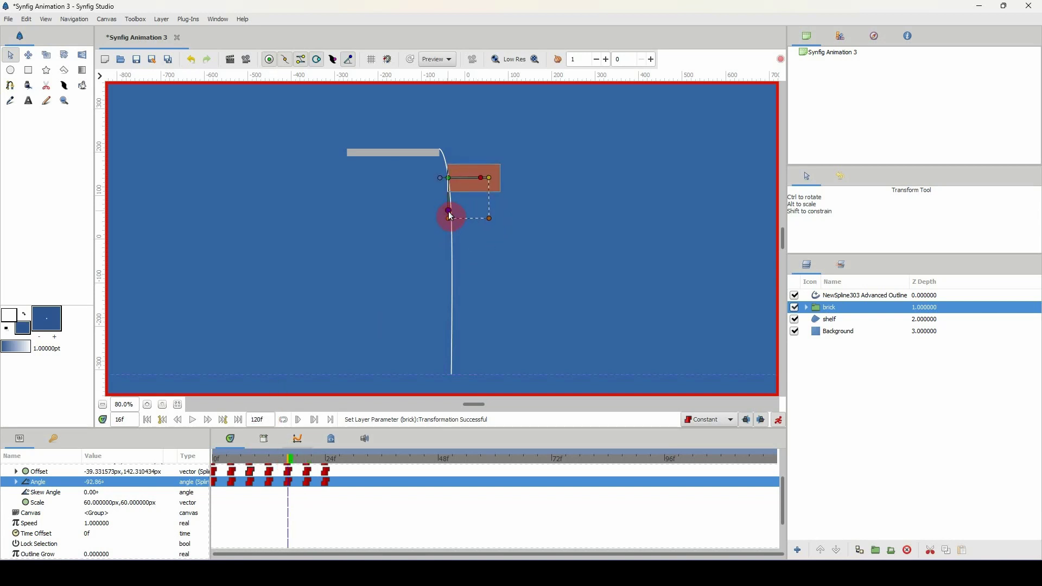
# - Play the animation from the start several times to check the timing of the brick's tip and fall
pyautogui.click(286, 458)
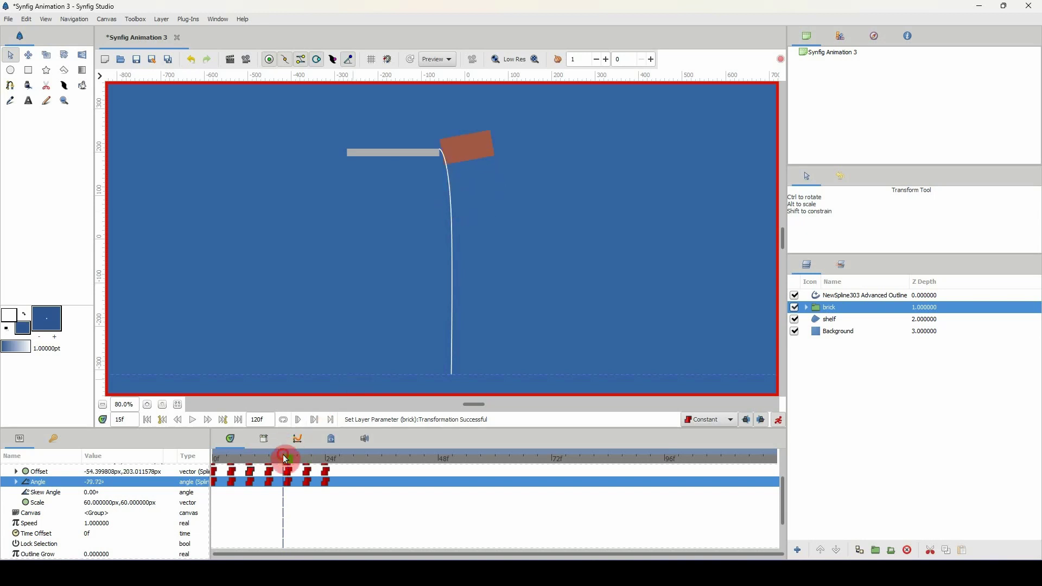
pyautogui.moveTo(282, 455); pyautogui.dragTo(180, 461)
pyautogui.press('space')
pyautogui.press('space')
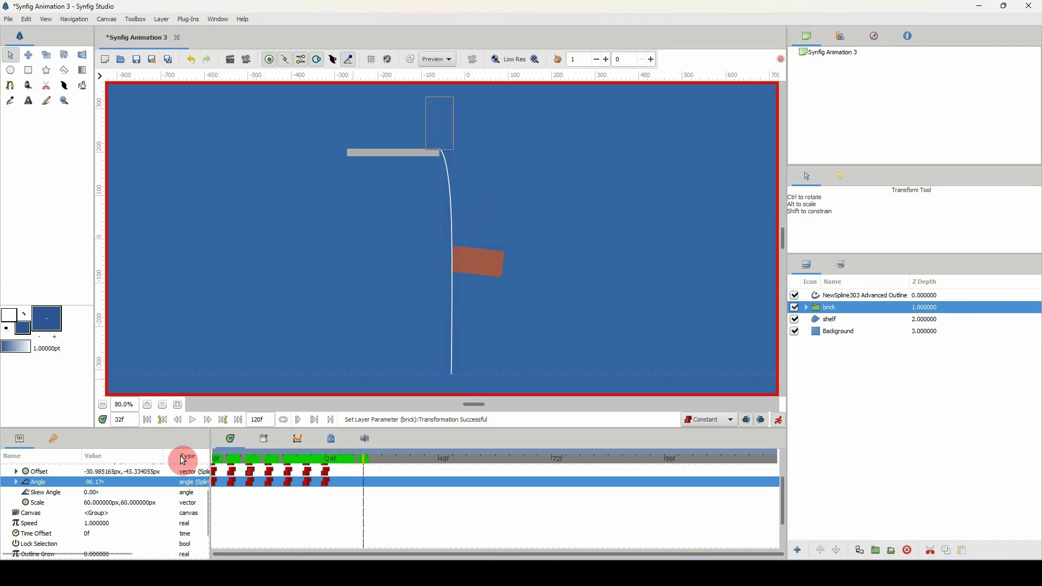
pyautogui.moveTo(258, 457); pyautogui.dragTo(186, 456)
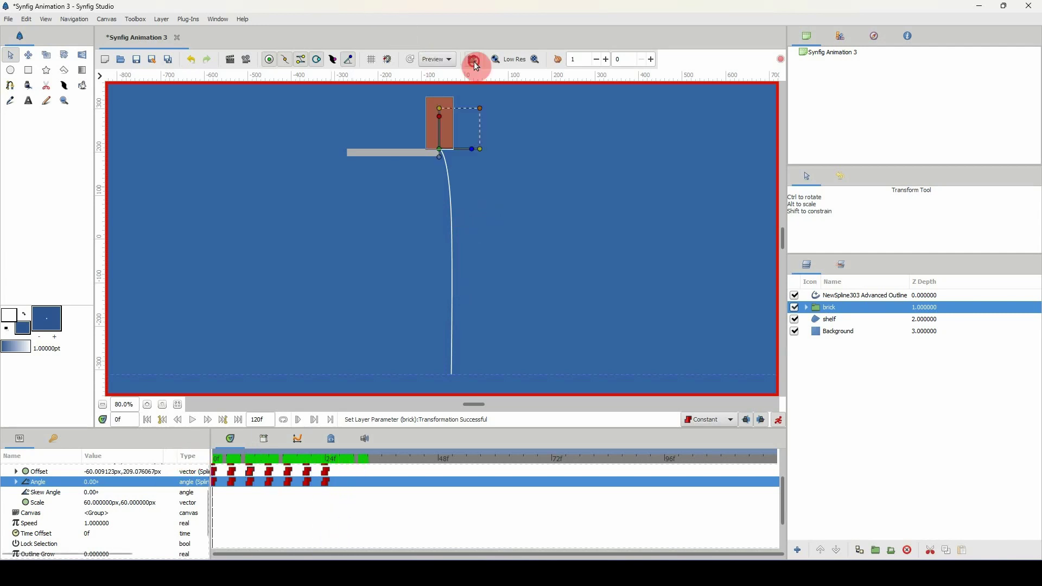
pyautogui.press('space')
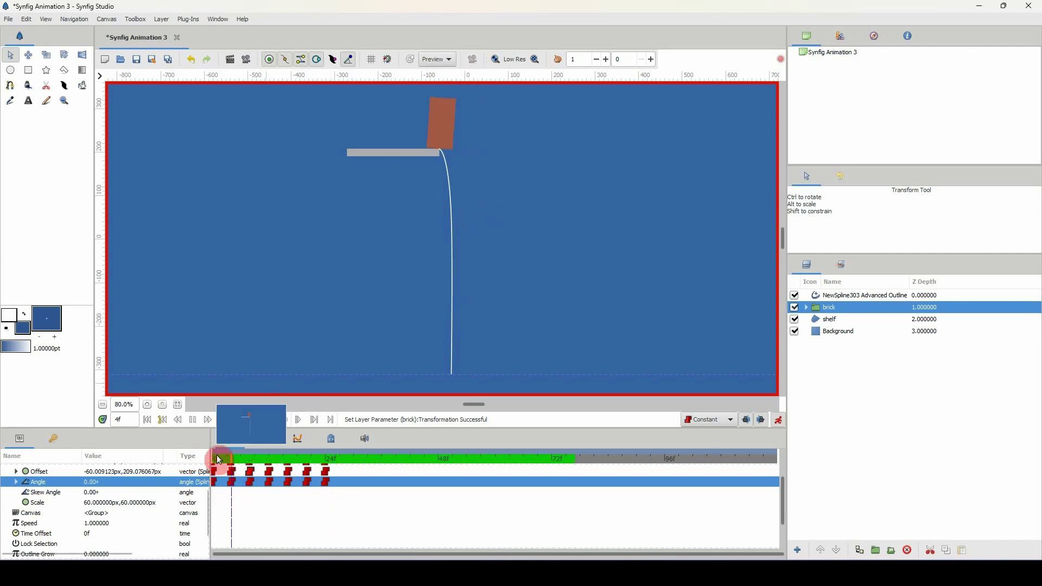
pyautogui.press('space')
pyautogui.scroll(2, 13, 480)
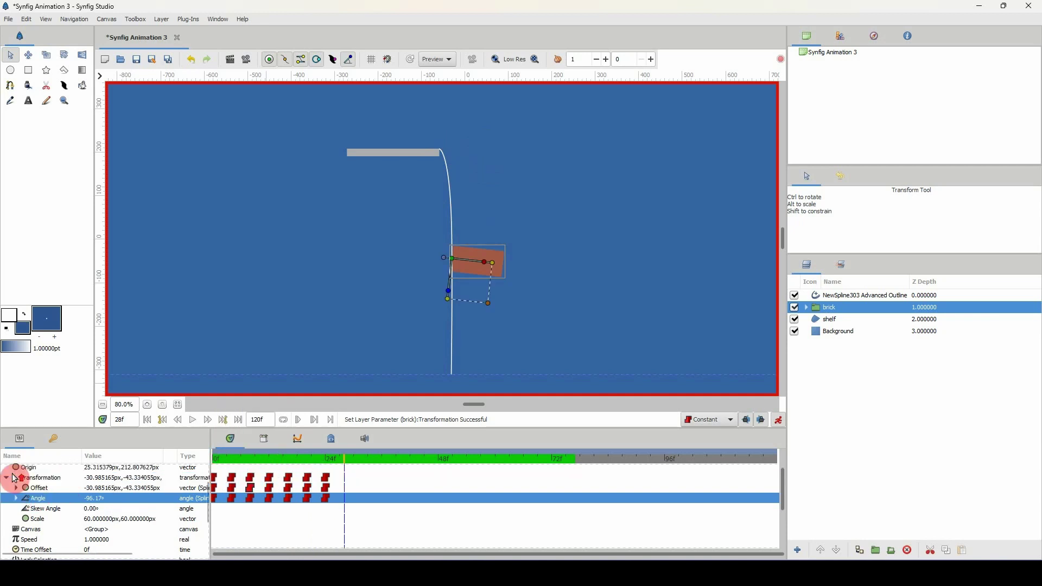
pyautogui.click(6, 493)
pyautogui.click(270, 459)
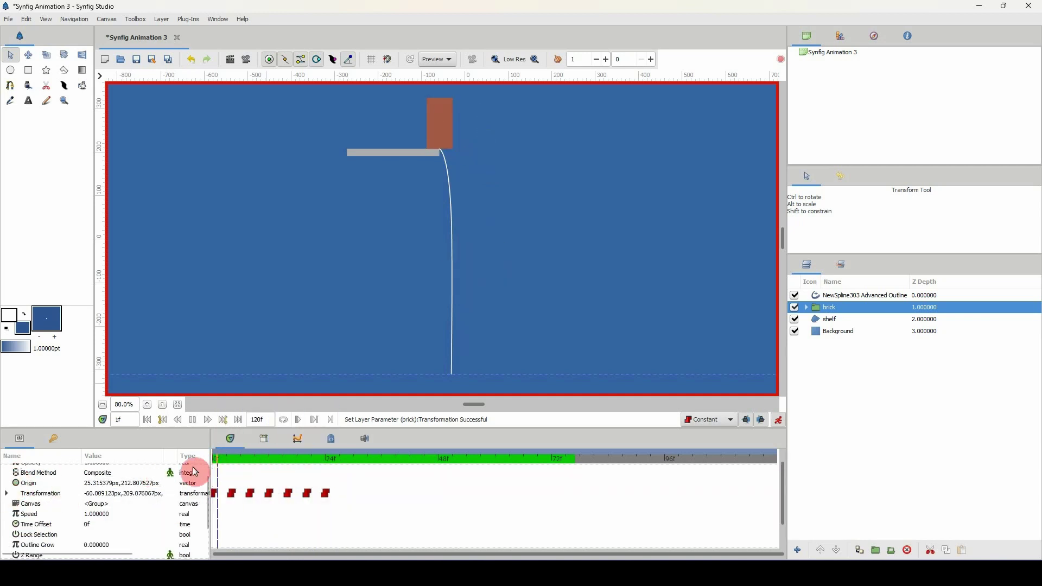
pyautogui.press('space')
# - At frame 16, lower the brick along the fall path to about -36.39, 115.5 px and go to frame 20
pyautogui.moveTo(249, 455); pyautogui.dragTo(288, 458)
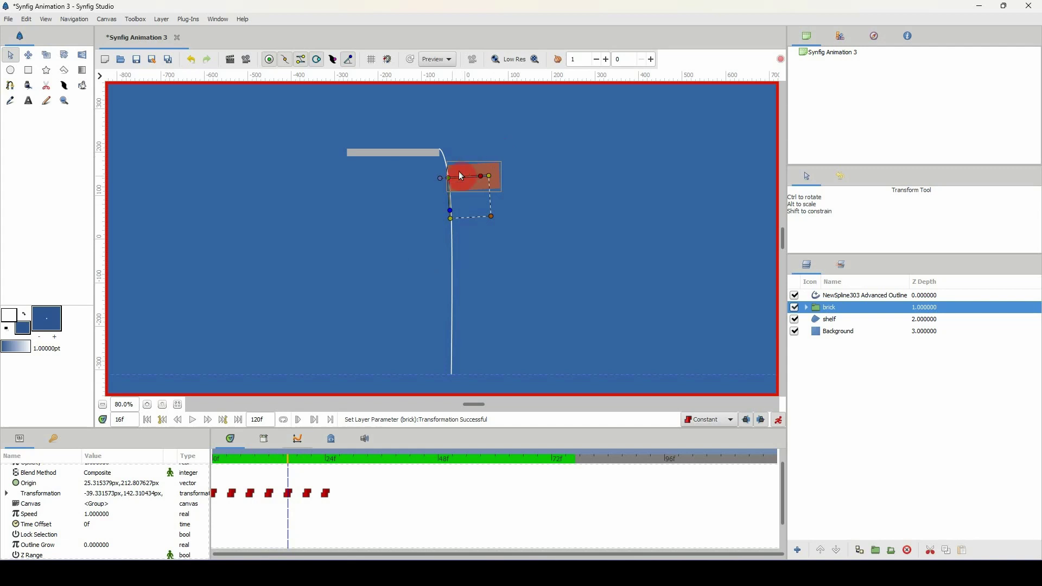
pyautogui.moveTo(451, 183); pyautogui.dragTo(453, 195)
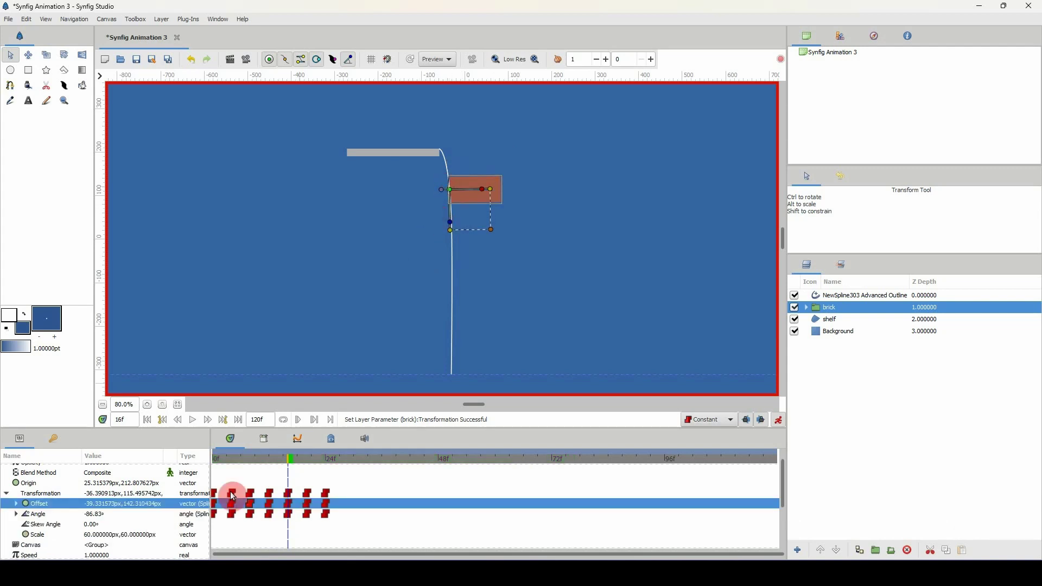
pyautogui.moveTo(283, 476); pyautogui.dragTo(305, 462)
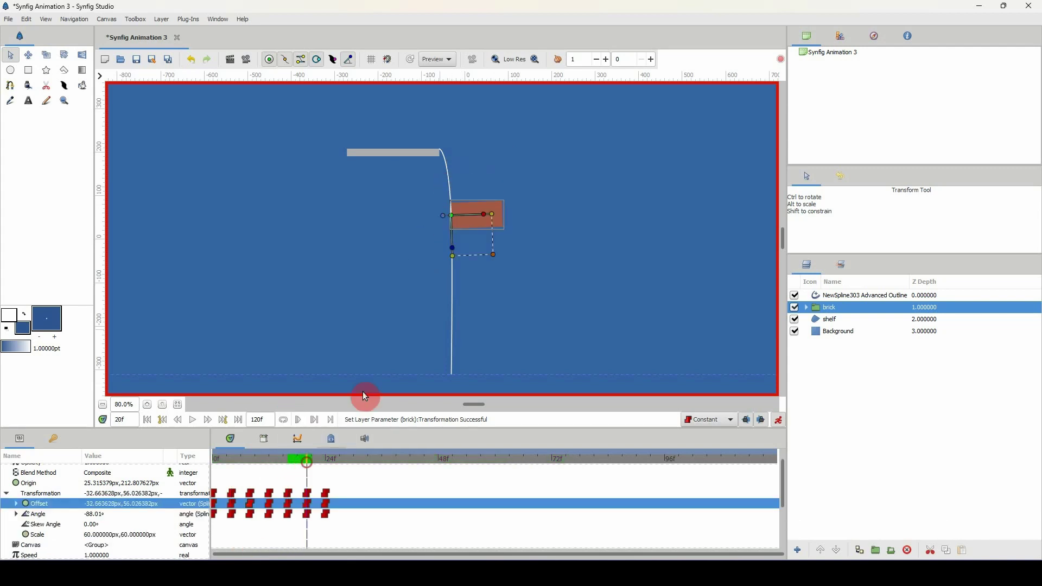
# - Lower the brick along the path to about -31.13, -18.32 px at frame 20 and about -30.96, -132.19 px at frame 24
pyautogui.moveTo(451, 218); pyautogui.dragTo(453, 249)
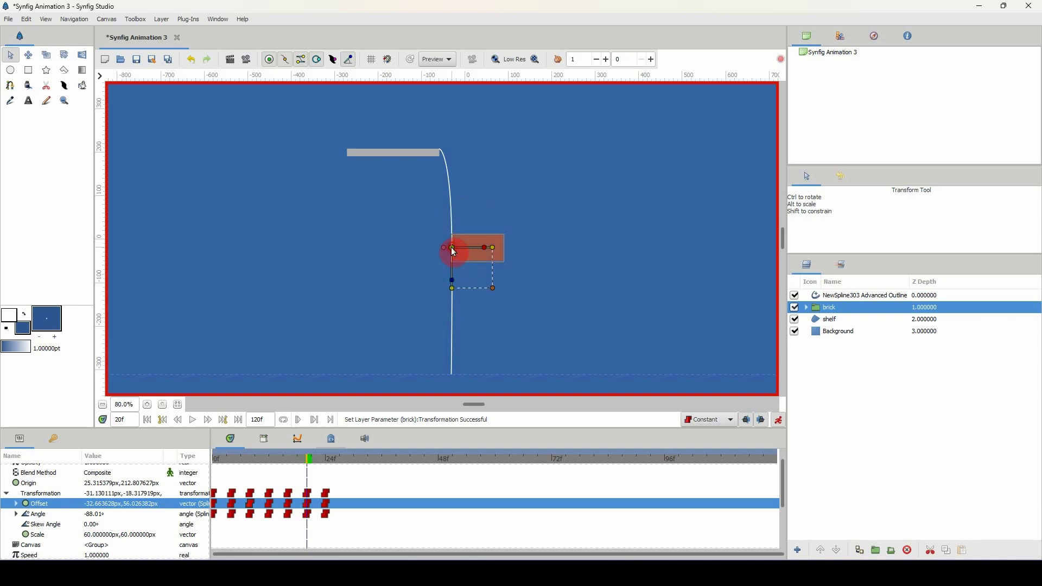
pyautogui.moveTo(307, 461); pyautogui.dragTo(327, 461)
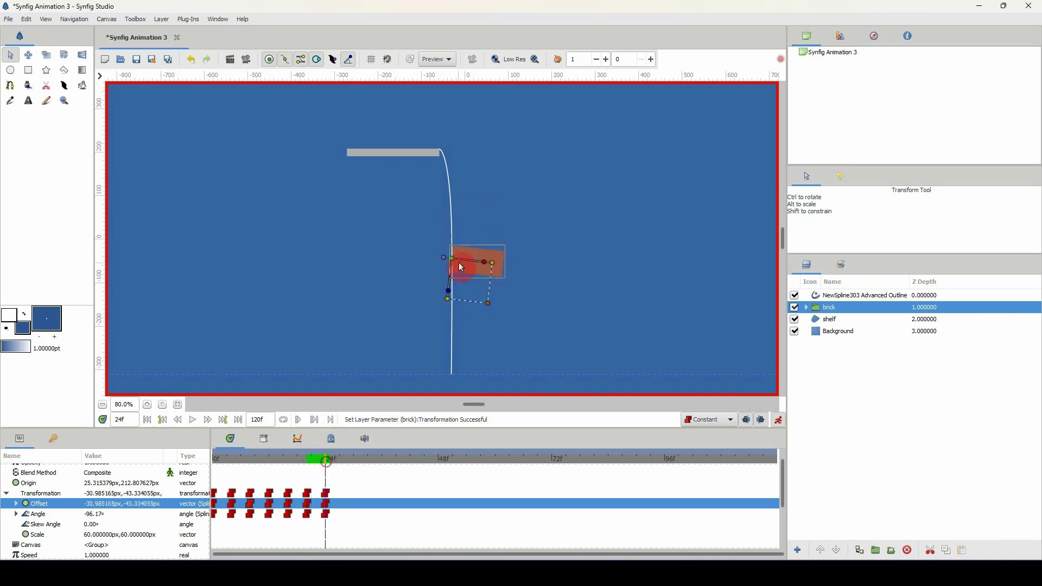
pyautogui.moveTo(452, 297); pyautogui.dragTo(451, 300)
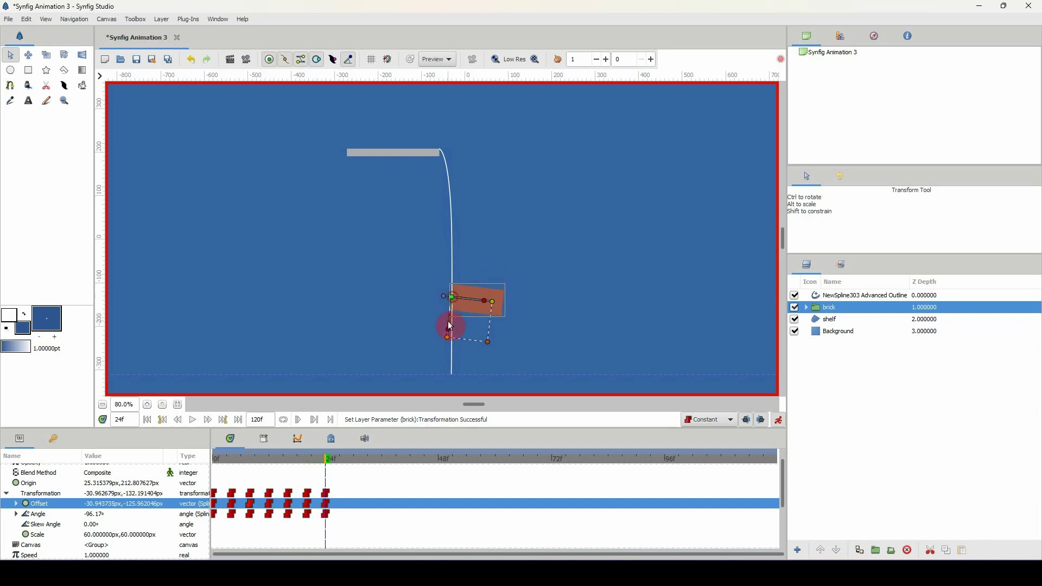
# - At frame 27, lower the brick onto the ground guide at about -32.08, -278.66 px and rotate it to about -91.44°
pyautogui.click(334, 458)
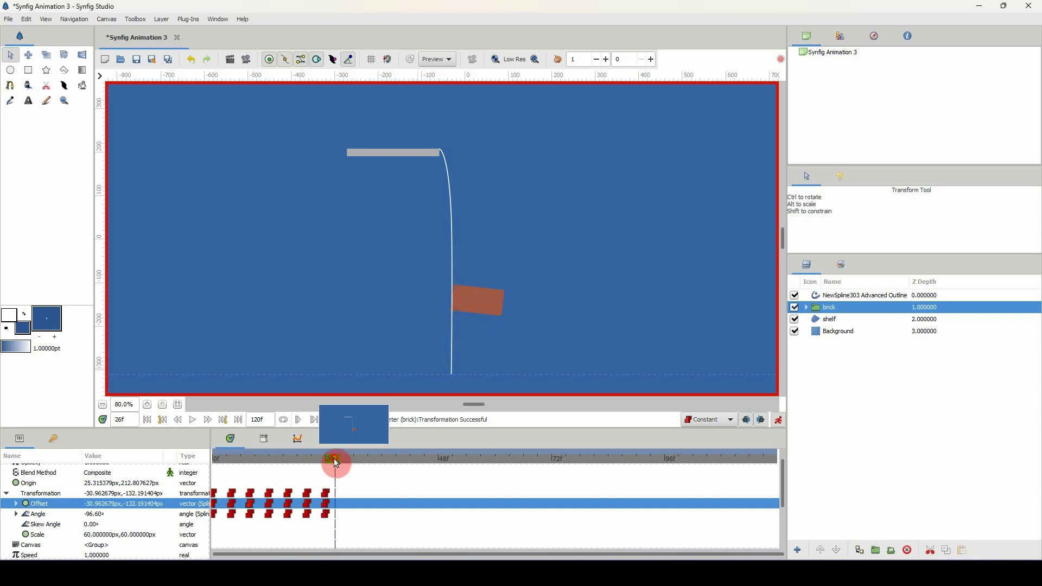
pyautogui.click(338, 460)
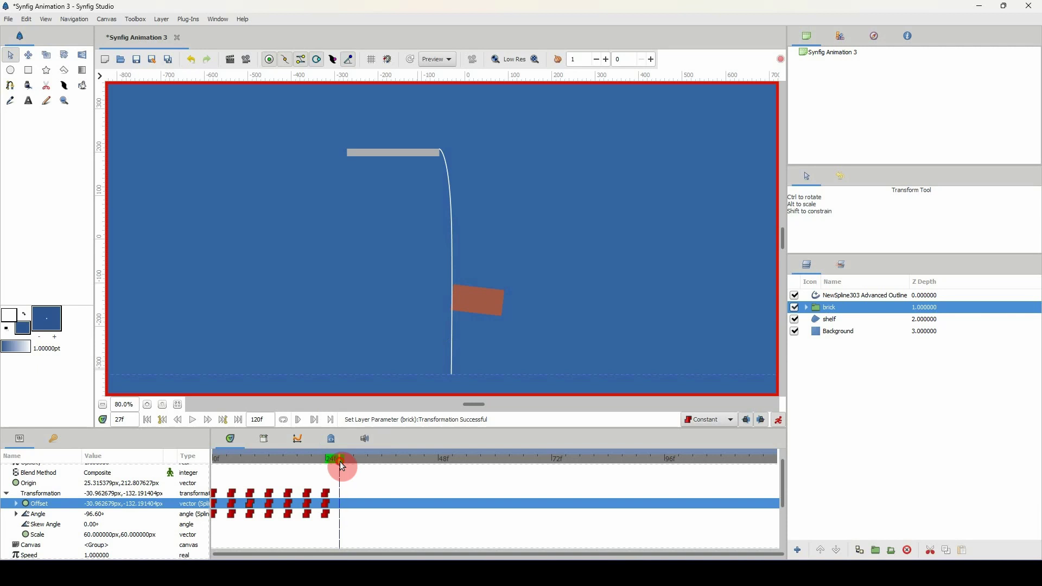
pyautogui.moveTo(454, 304); pyautogui.dragTo(440, 340)
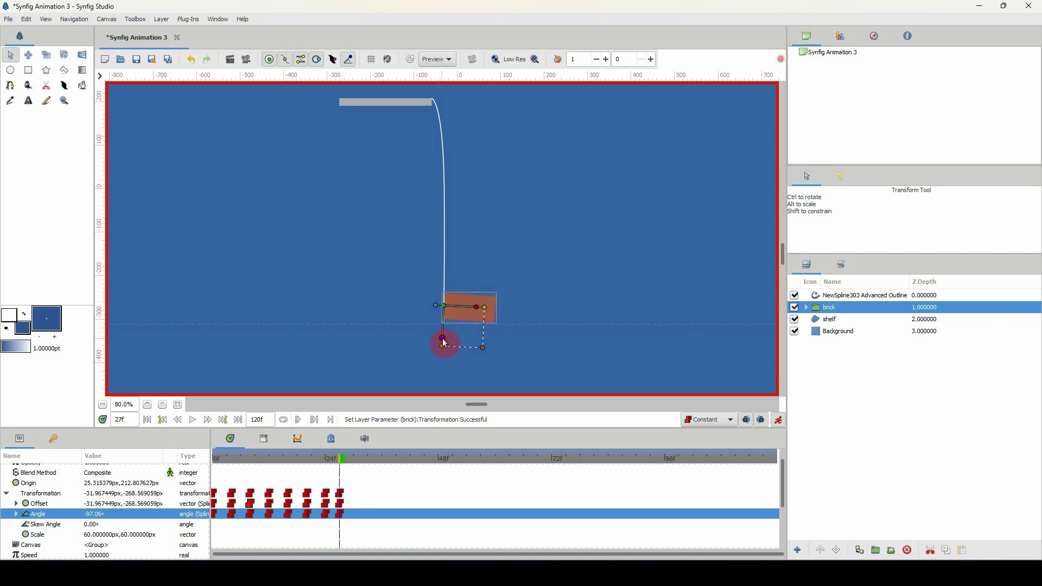
pyautogui.click(443, 305)
pyautogui.moveTo(445, 304); pyautogui.dragTo(445, 309)
pyautogui.moveTo(441, 348); pyautogui.dragTo(441, 344)
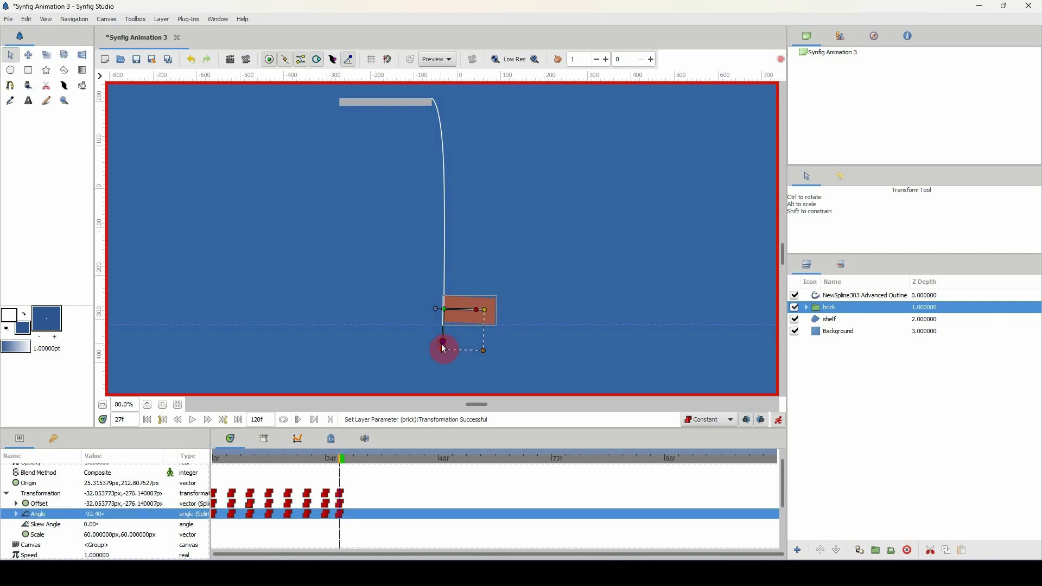
pyautogui.click(442, 308)
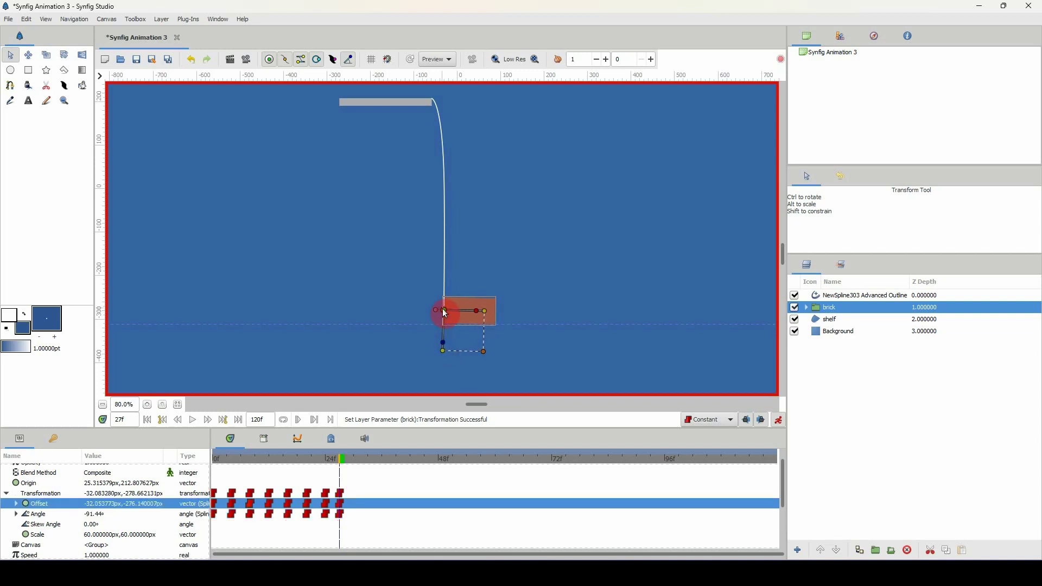
pyautogui.click(6, 494)
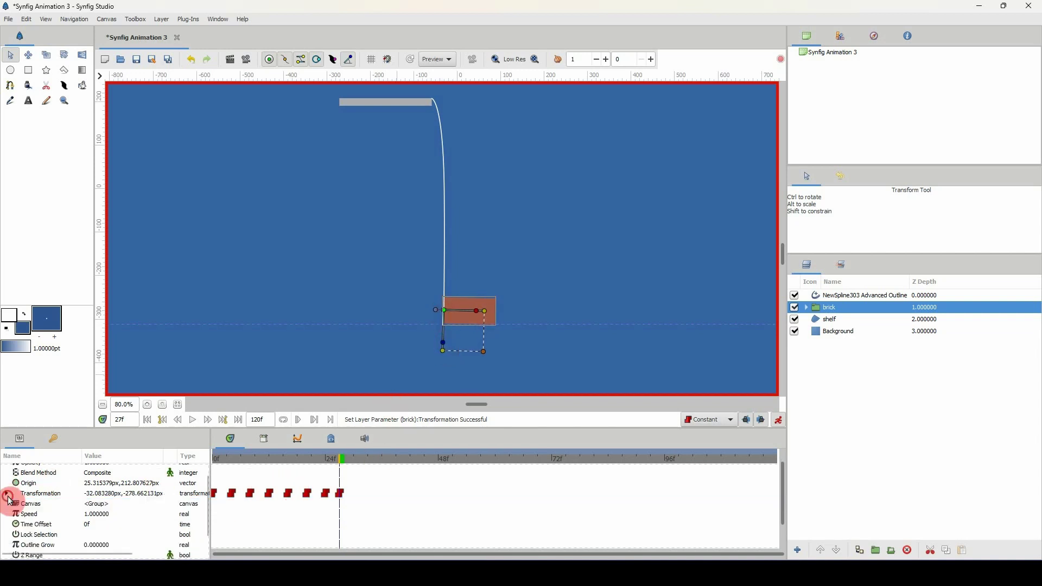
# - Play the animation from the start to check the fall's timing with the landing at frame 27
pyautogui.moveTo(343, 459); pyautogui.dragTo(180, 465)
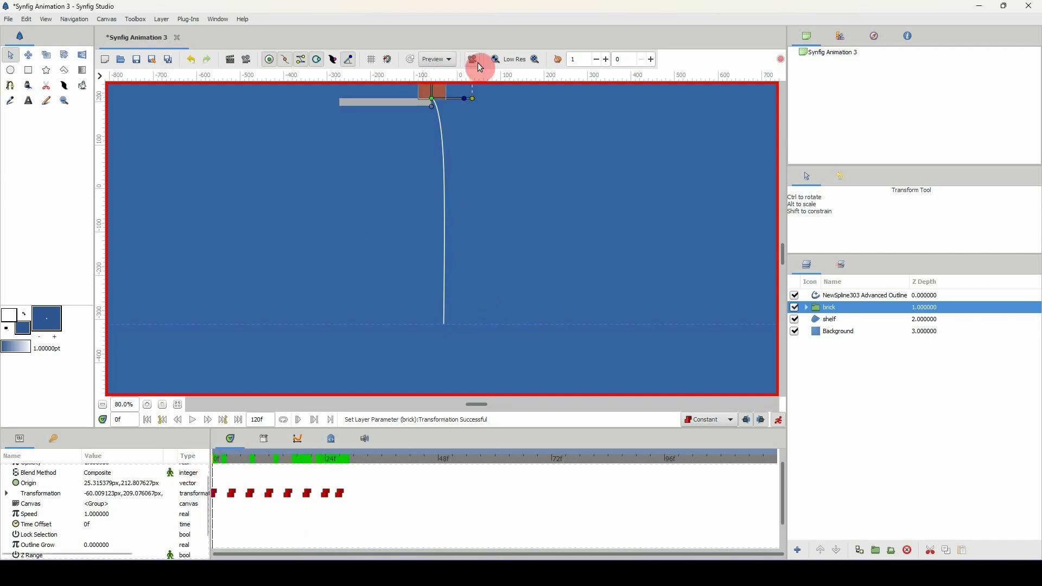
pyautogui.click(192, 419)
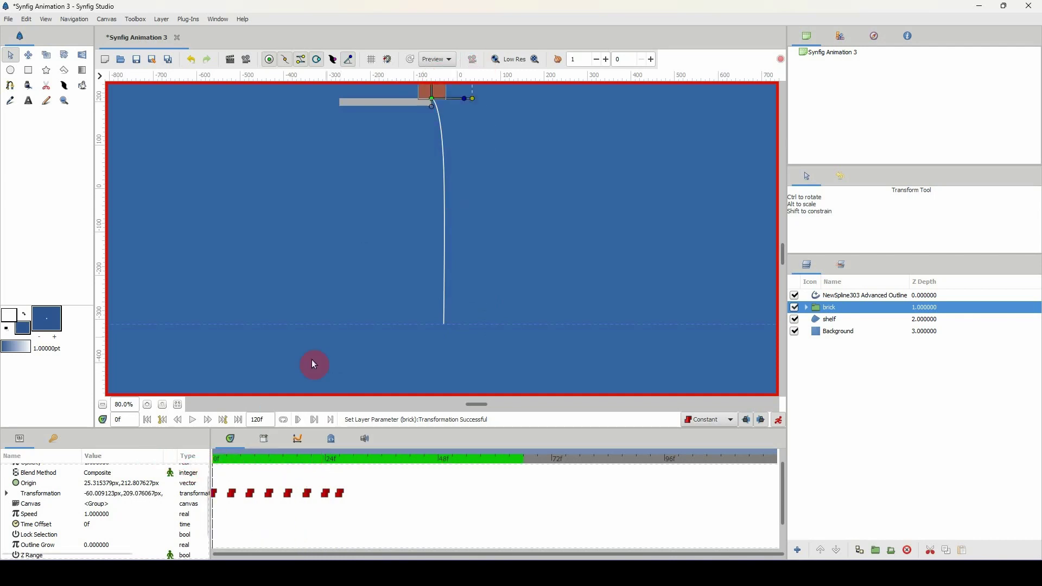
pyautogui.press('space')
pyautogui.moveTo(402, 289); pyautogui.dragTo(409, 301, button='middle')
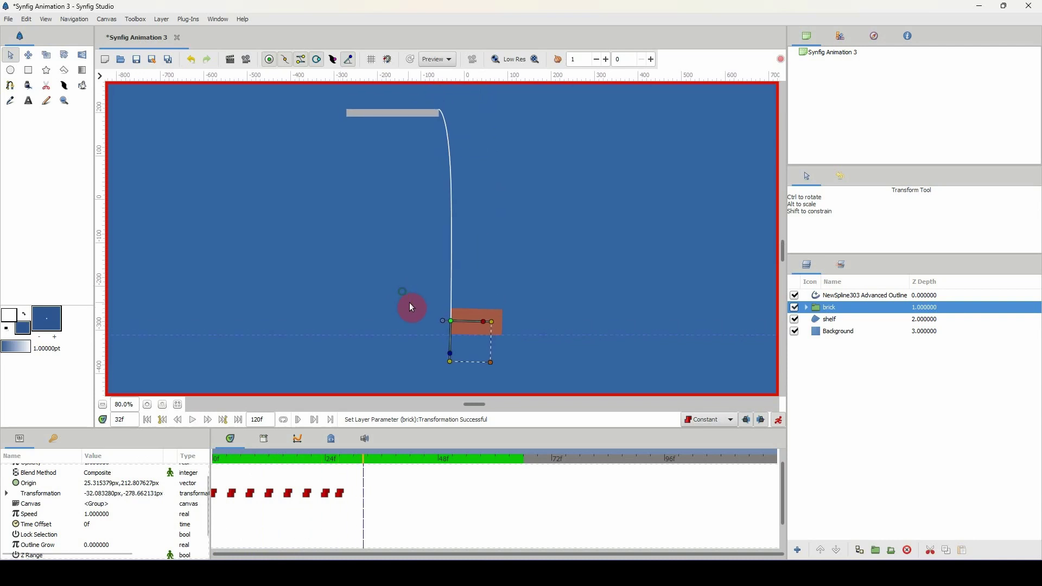
pyautogui.click(194, 459)
pyautogui.press('space')
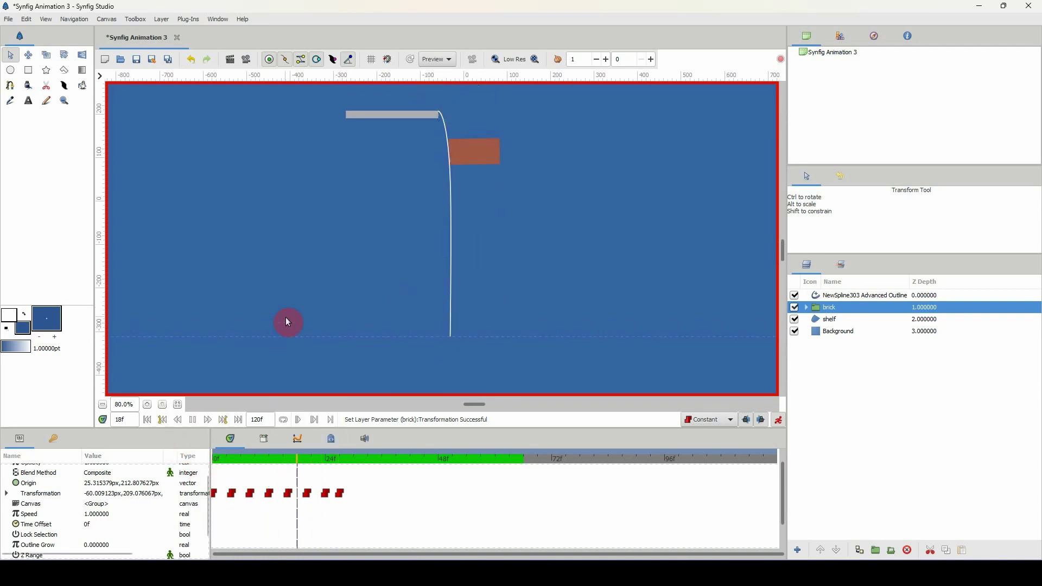
pyautogui.press('space')
pyautogui.moveTo(317, 458); pyautogui.dragTo(194, 461)
pyautogui.press('space')
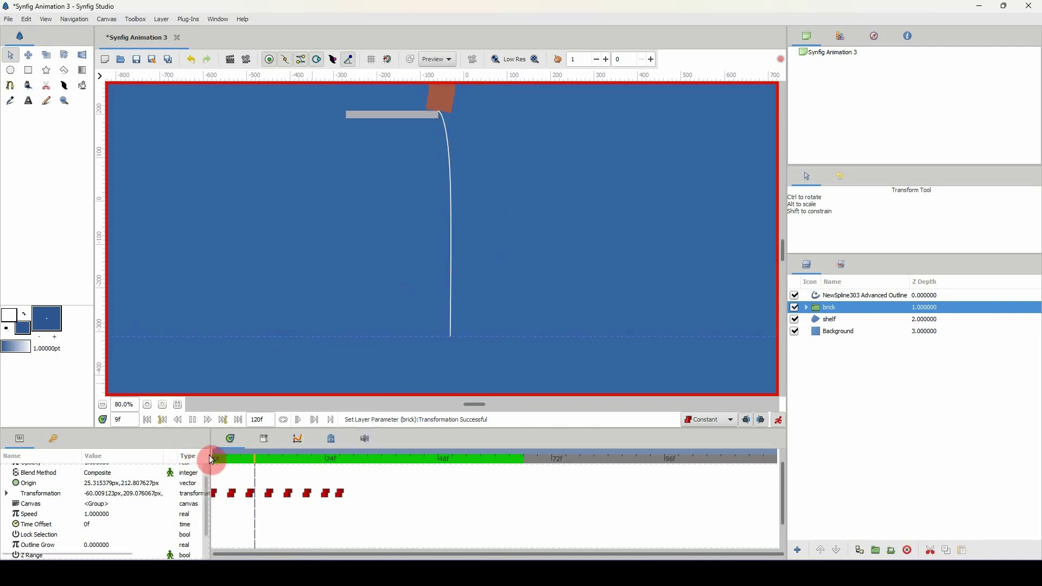
# - Move the brick's last transformation waypoint to frame 28 and render the animation preview again
pyautogui.moveTo(340, 492); pyautogui.dragTo(345, 494)
pyautogui.moveTo(297, 458); pyautogui.dragTo(185, 460)
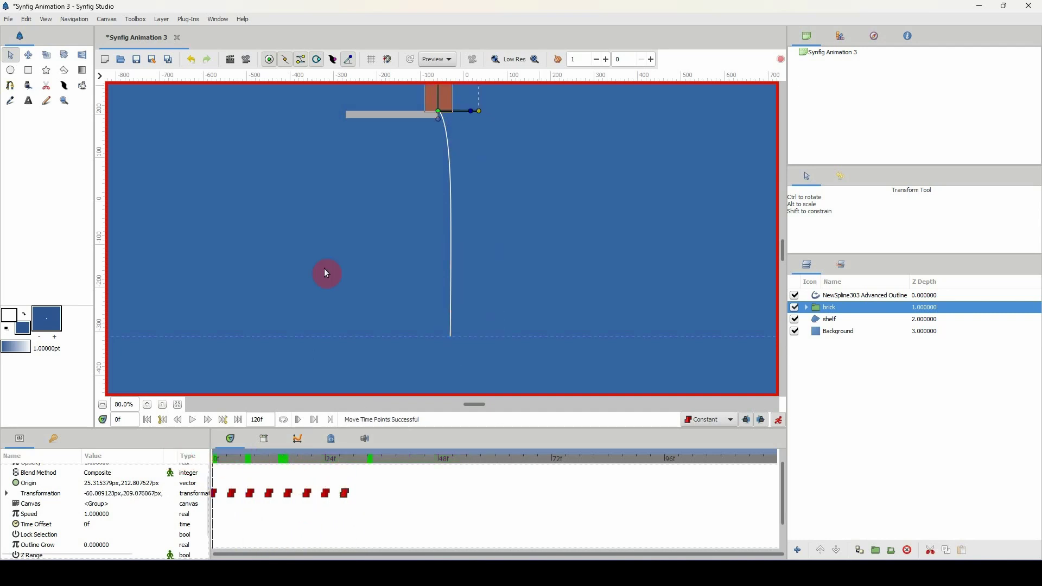
pyautogui.click(475, 61)
# - Play the animation repeatedly from the start to judge the fall's speed with the landing at frame 28
pyautogui.moveTo(308, 462); pyautogui.dragTo(191, 459)
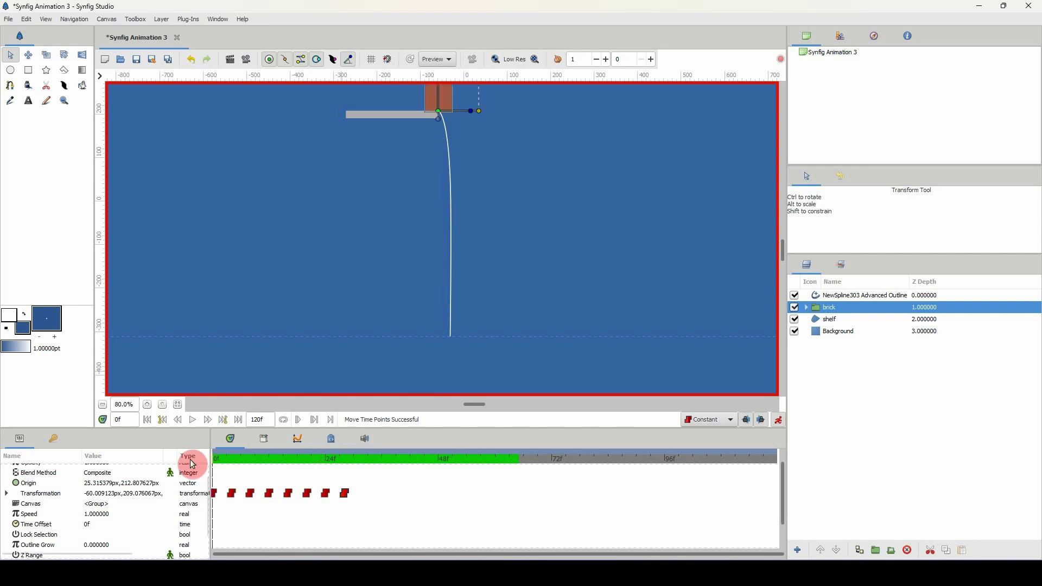
pyautogui.press('space')
pyautogui.press('space')
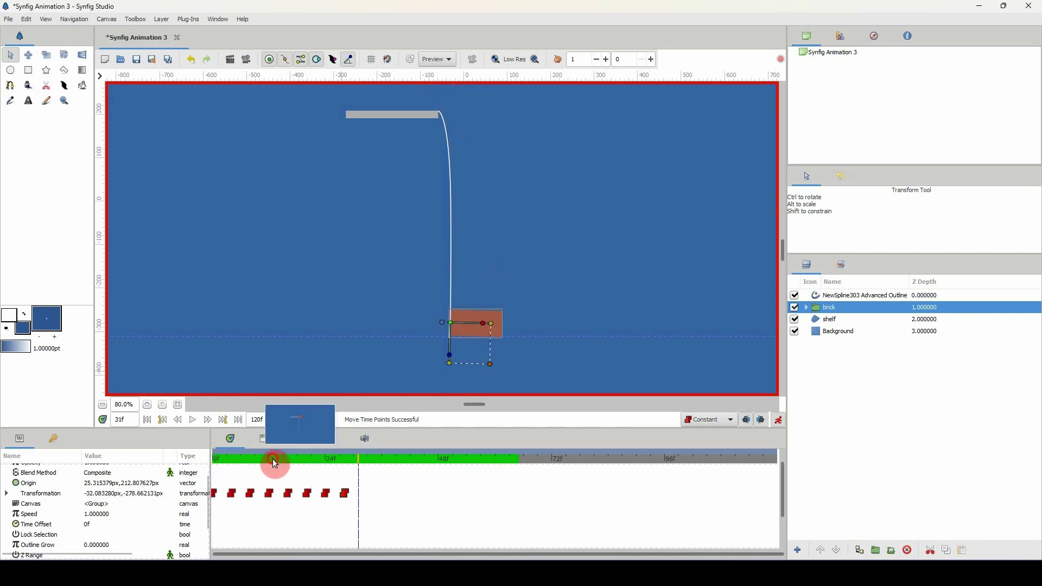
pyautogui.moveTo(273, 459); pyautogui.dragTo(161, 467)
pyautogui.press('space')
pyautogui.press('space')
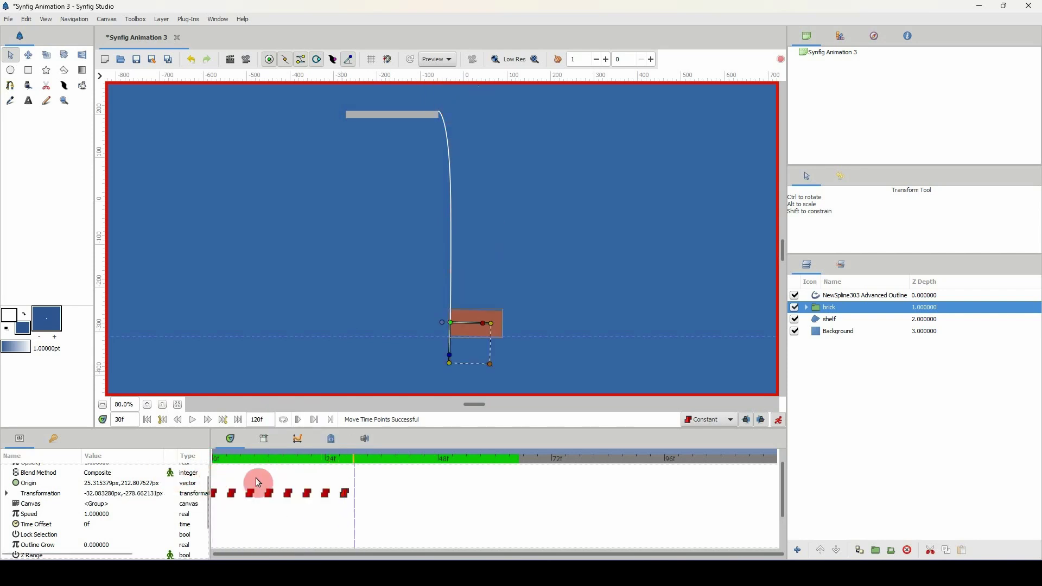
pyautogui.moveTo(262, 460); pyautogui.dragTo(172, 459)
pyautogui.press('space')
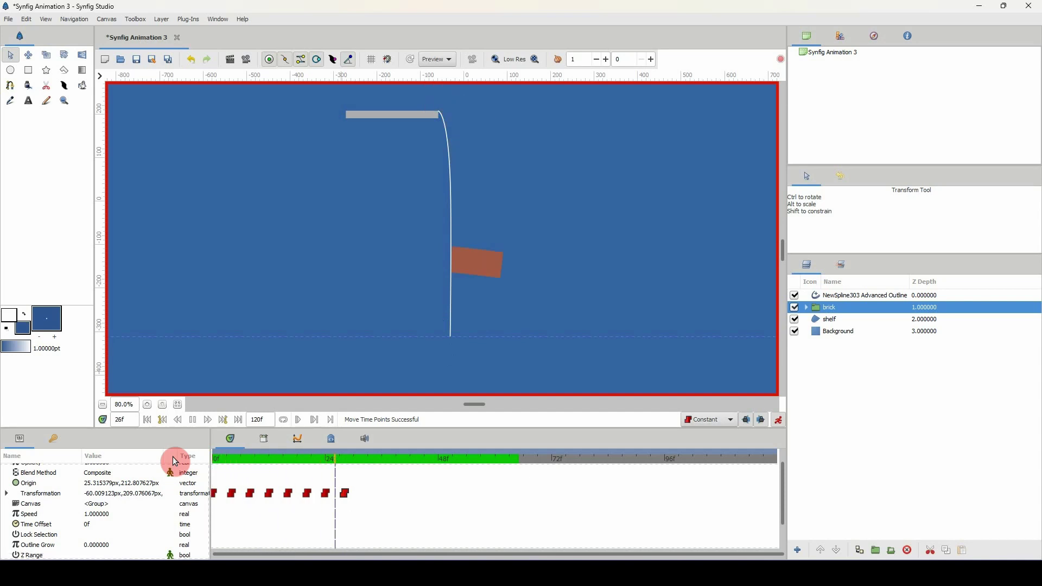
pyautogui.press('space')
pyautogui.moveTo(258, 460); pyautogui.dragTo(173, 455)
pyautogui.press('space')
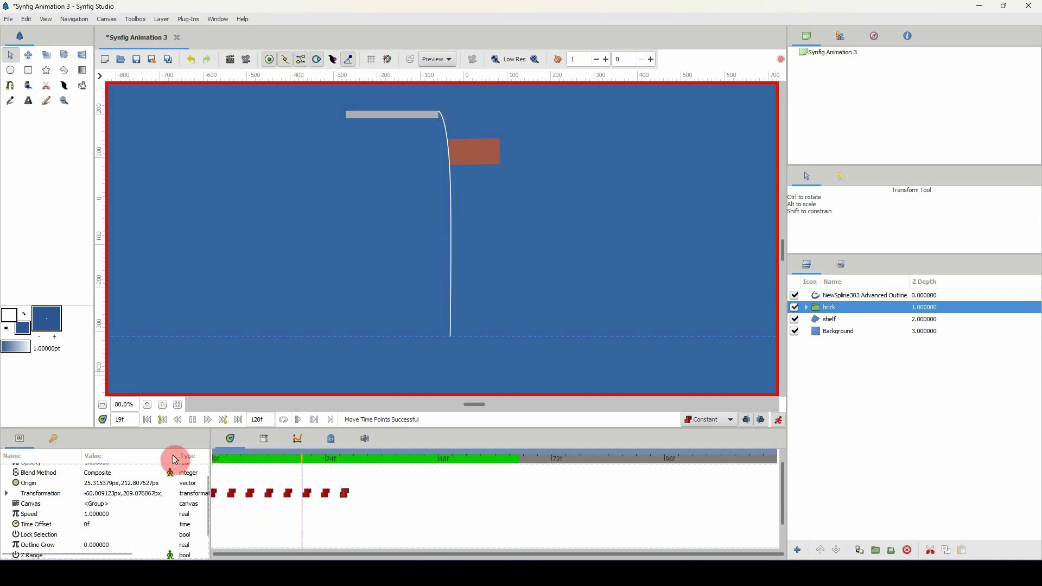
pyautogui.click(265, 463)
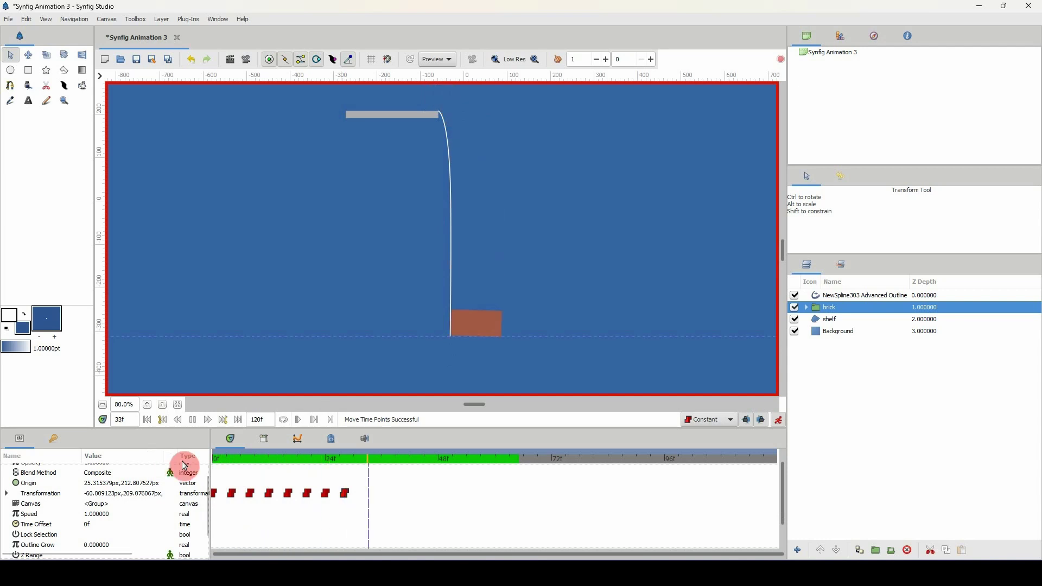
pyautogui.click(264, 459)
pyautogui.moveTo(264, 457); pyautogui.dragTo(147, 464)
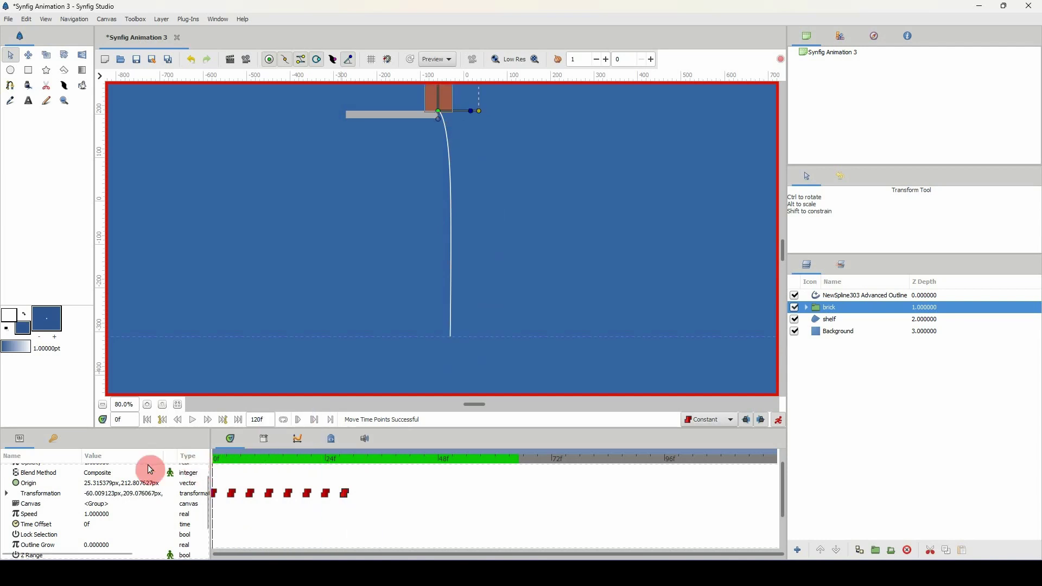
pyautogui.press('space')
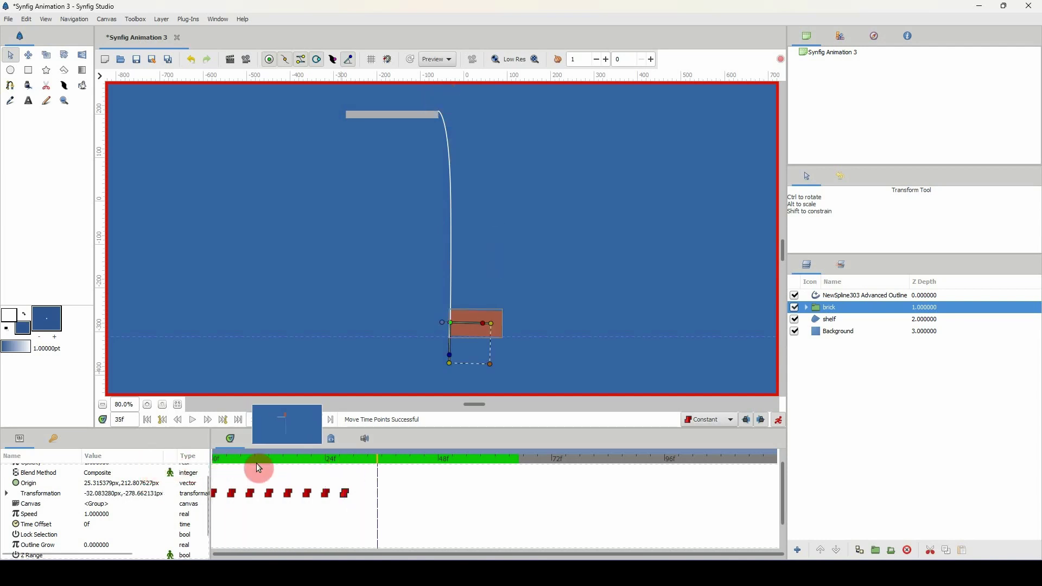
pyautogui.click(257, 463)
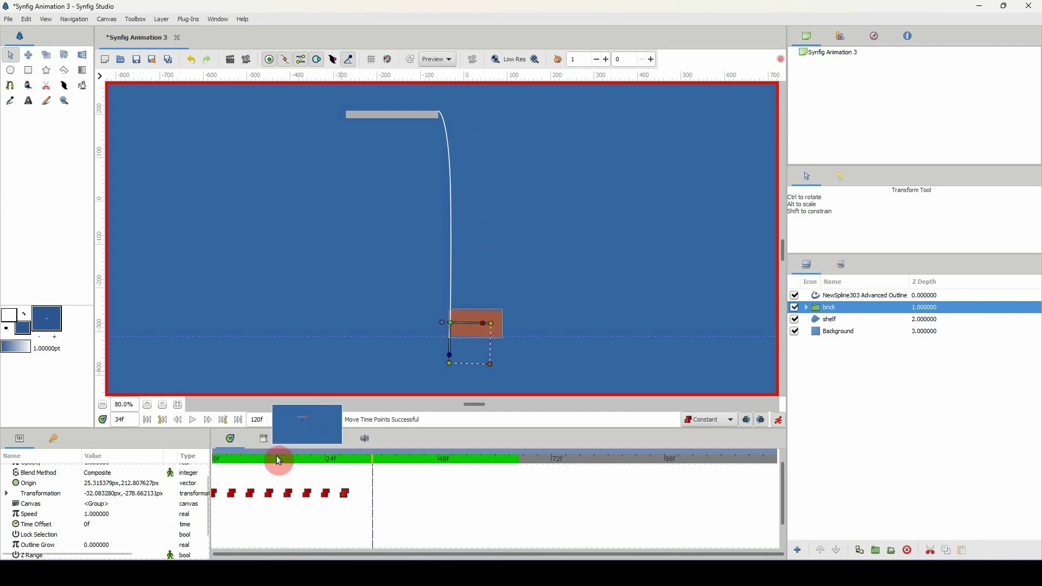
pyautogui.click(246, 457)
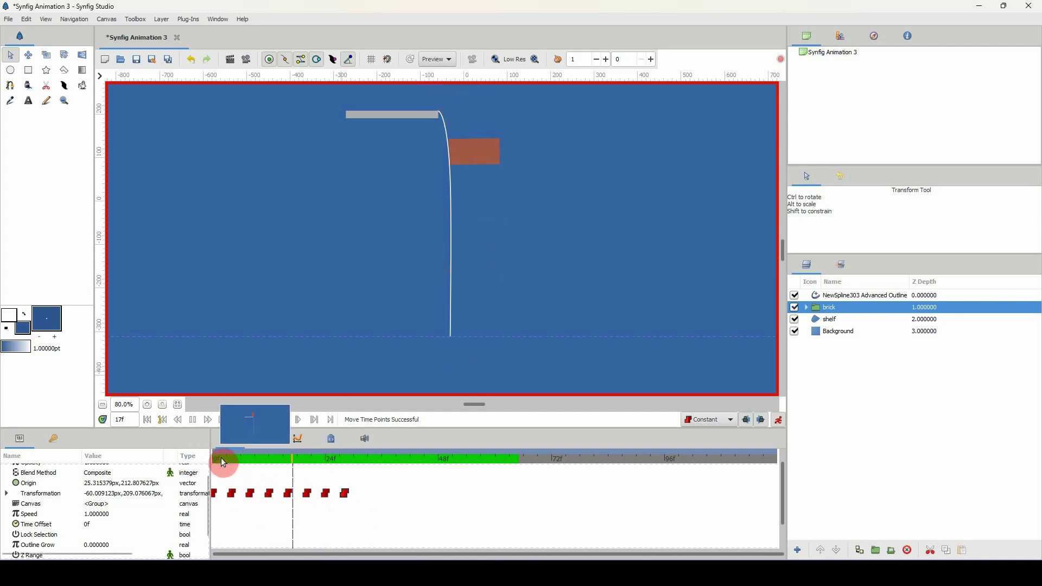
pyautogui.press('space')
# - Retime the brick's transformation waypoints after frame 0 to two-frame spacing, at frames 2, 4, 6, 8, 10, 12 and 14
pyautogui.scroll(3, 233, 456)
pyautogui.keyDown('ctrl'); pyautogui.scroll(2, 238, 466); pyautogui.keyUp('ctrl')
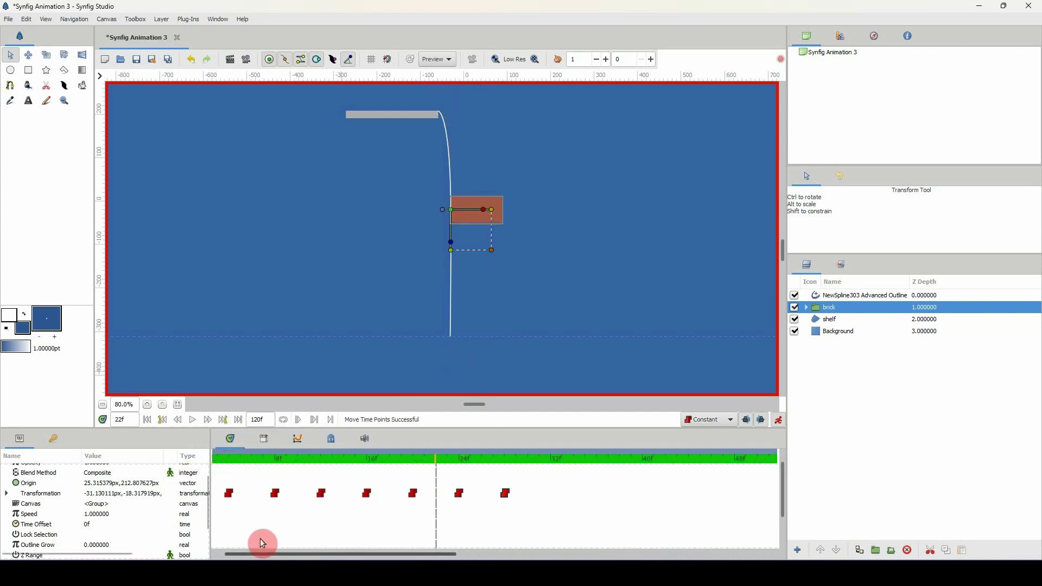
pyautogui.moveTo(250, 492); pyautogui.dragTo(235, 492)
pyautogui.click(308, 497)
pyautogui.moveTo(309, 500); pyautogui.dragTo(259, 493)
pyautogui.moveTo(348, 495); pyautogui.dragTo(301, 495)
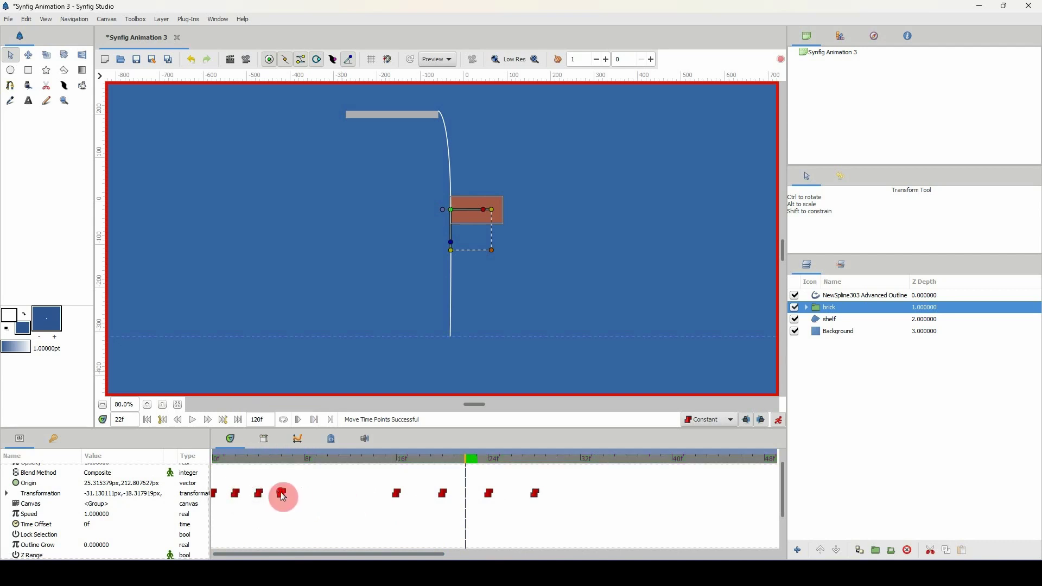
pyautogui.moveTo(397, 494); pyautogui.dragTo(311, 492)
pyautogui.moveTo(436, 500); pyautogui.dragTo(328, 495)
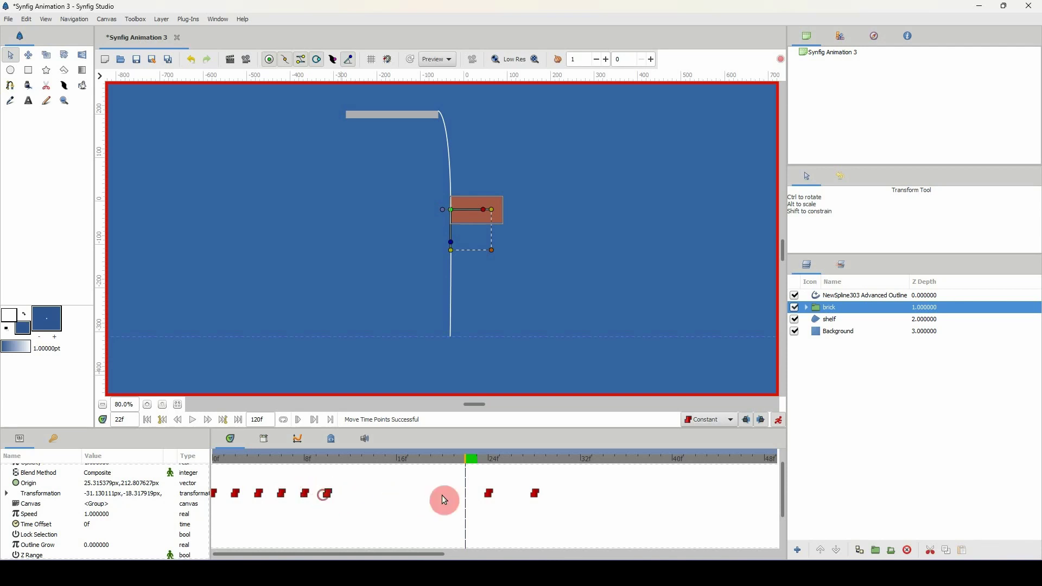
pyautogui.click(491, 499)
pyautogui.moveTo(491, 499); pyautogui.dragTo(351, 494)
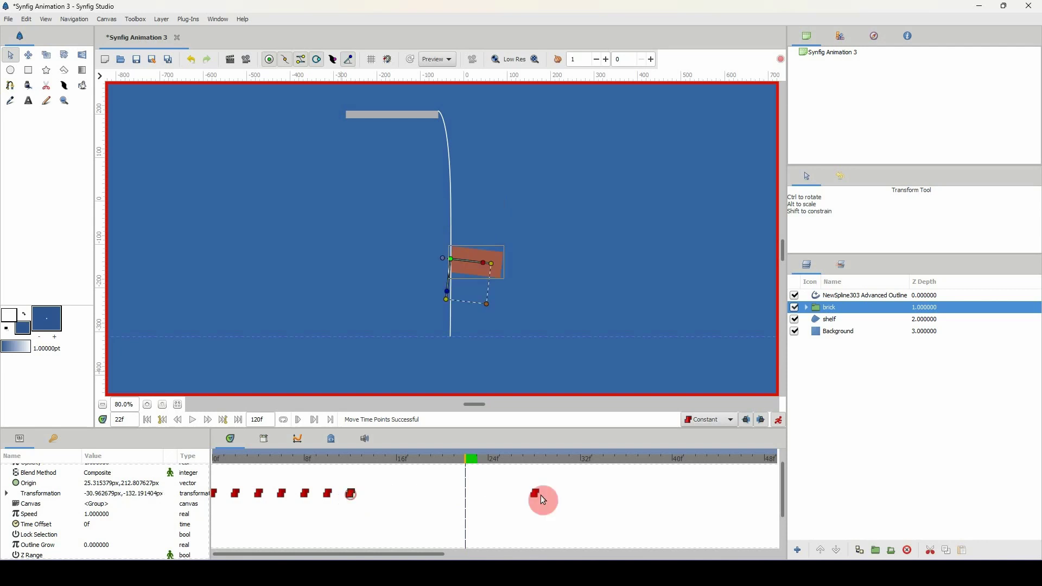
pyautogui.moveTo(538, 493); pyautogui.dragTo(374, 495)
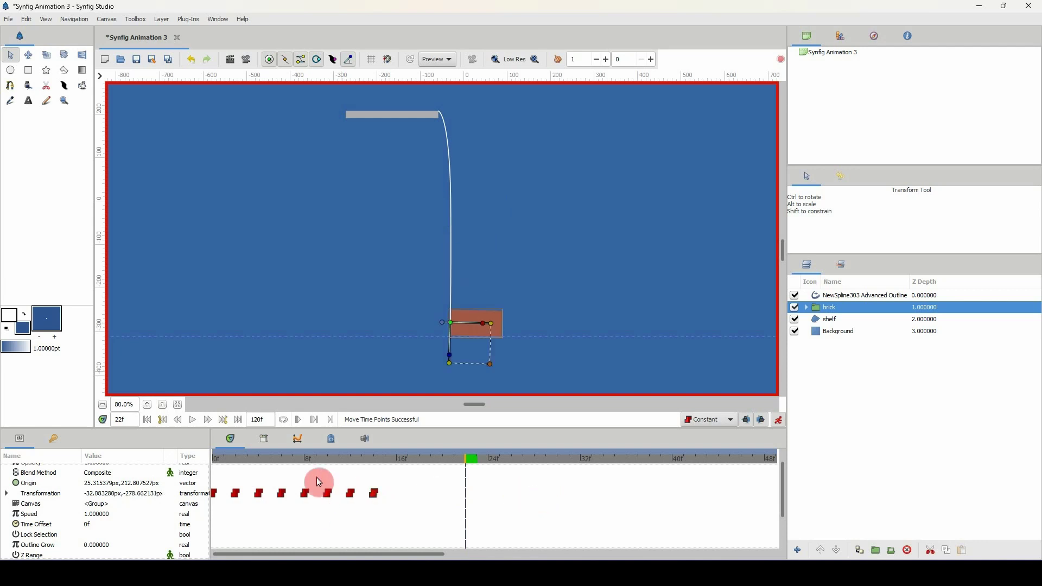
# - Play the animation several times from the start to check the fall with waypoints every two frames
pyautogui.moveTo(317, 460); pyautogui.dragTo(181, 472)
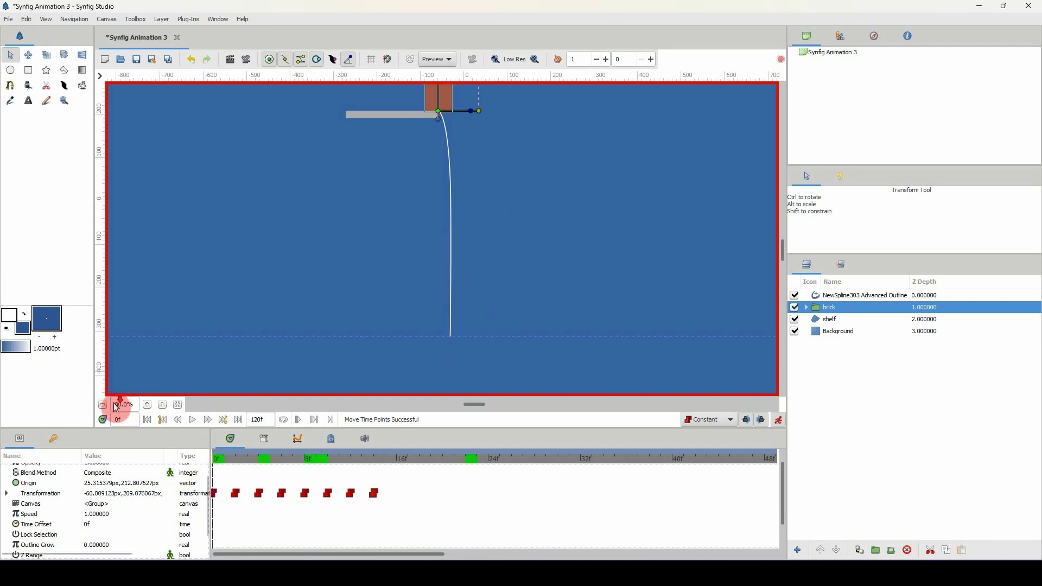
pyautogui.scroll(-1, 115, 405)
pyautogui.moveTo(280, 321); pyautogui.dragTo(282, 334, button='middle')
pyautogui.moveTo(300, 457); pyautogui.dragTo(155, 455)
pyautogui.press('space')
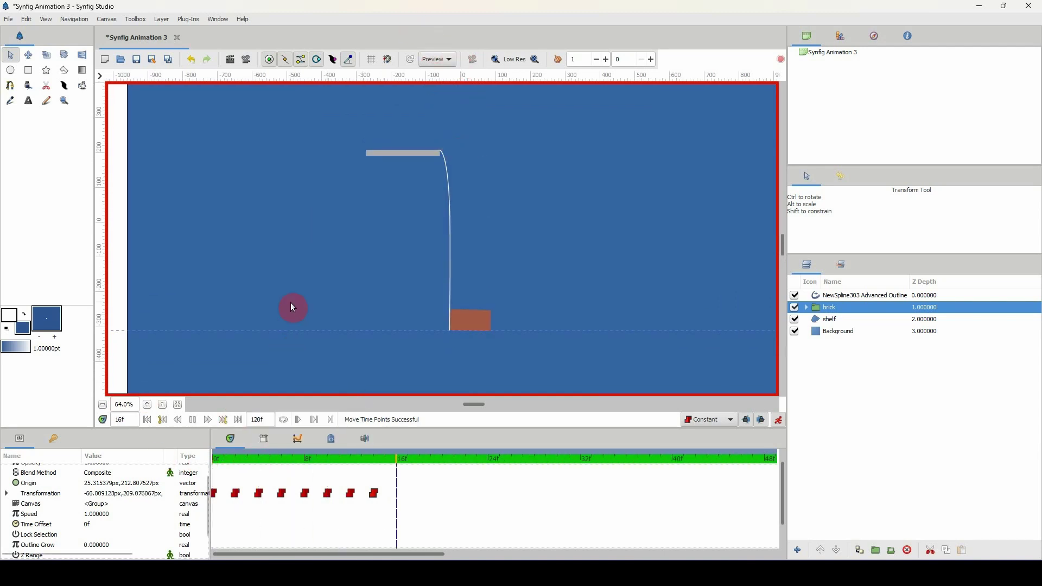
pyautogui.press('space')
pyautogui.moveTo(293, 459); pyautogui.dragTo(216, 457)
pyautogui.press('space')
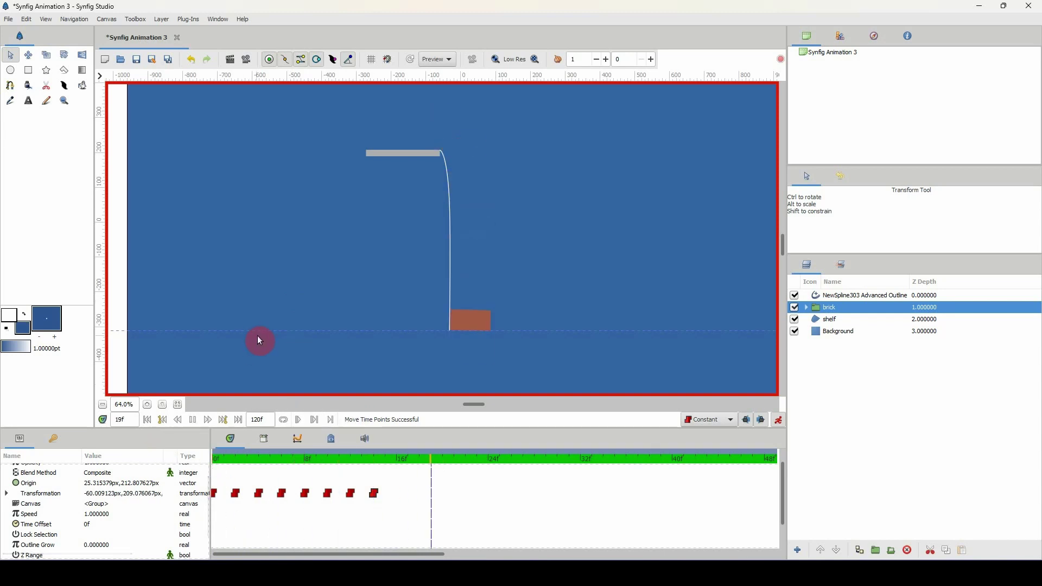
pyautogui.press('space')
pyautogui.moveTo(304, 457); pyautogui.dragTo(157, 449)
pyautogui.press('space')
pyautogui.click(266, 459)
# - At frame 12, rotate the brick to about -93.51° while it falls along the path
pyautogui.moveTo(237, 459); pyautogui.dragTo(350, 467)
pyautogui.click(454, 279)
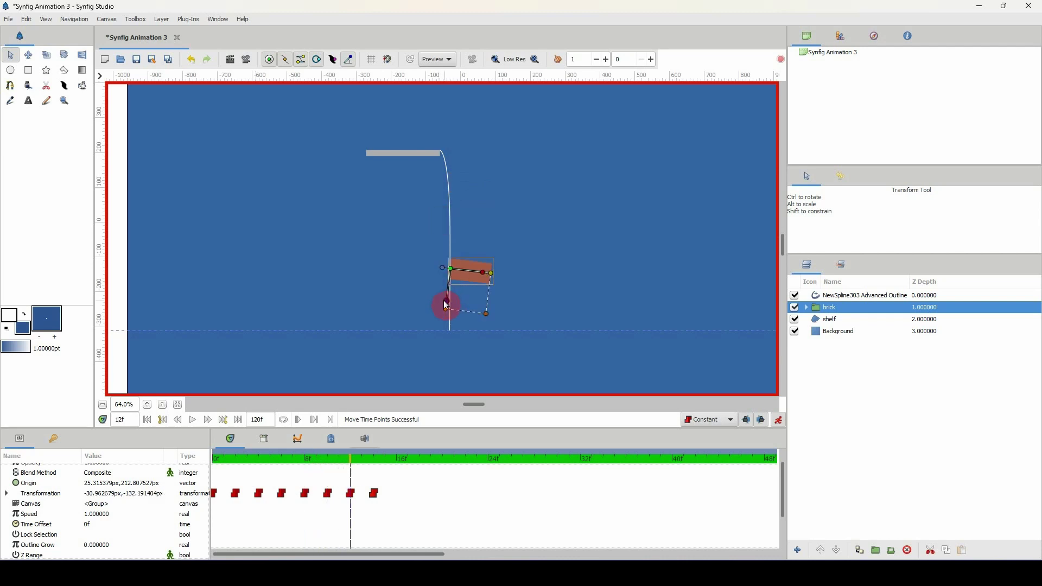
pyautogui.moveTo(444, 302); pyautogui.dragTo(447, 299)
pyautogui.click(450, 268)
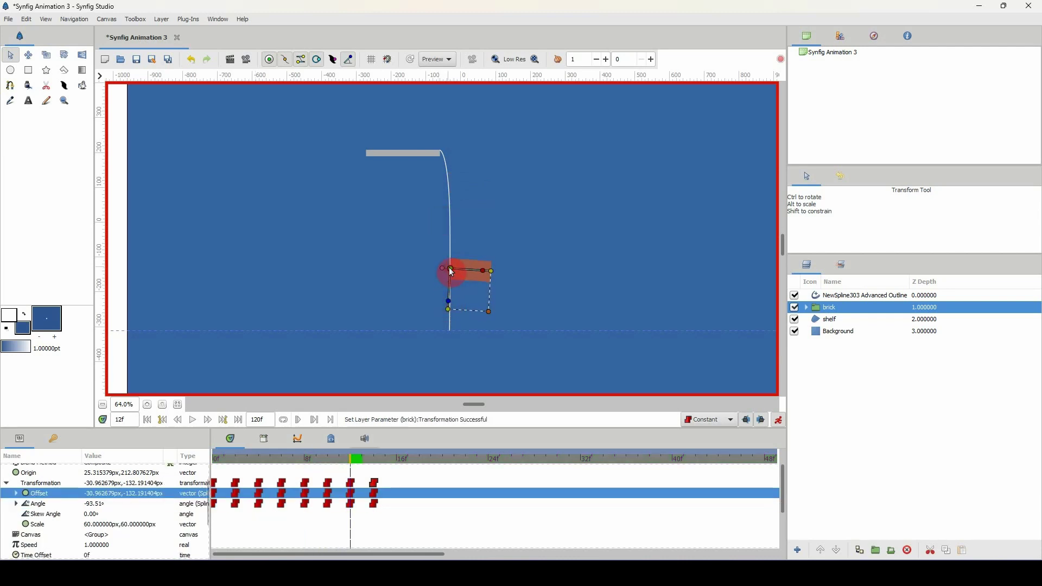
# - At frame 12, nudge the brick up along the spline path to a vertical offset of about -107 px
pyautogui.press('Up')
pyautogui.press('Up')
pyautogui.press('Up')
pyautogui.press('Up')
pyautogui.press('Up')
pyautogui.press('Up')
pyautogui.press('Up')
pyautogui.press('Up')
pyautogui.press('Up')
pyautogui.press('Up')
pyautogui.press('Up')
pyautogui.press('Up')
pyautogui.press('Up')
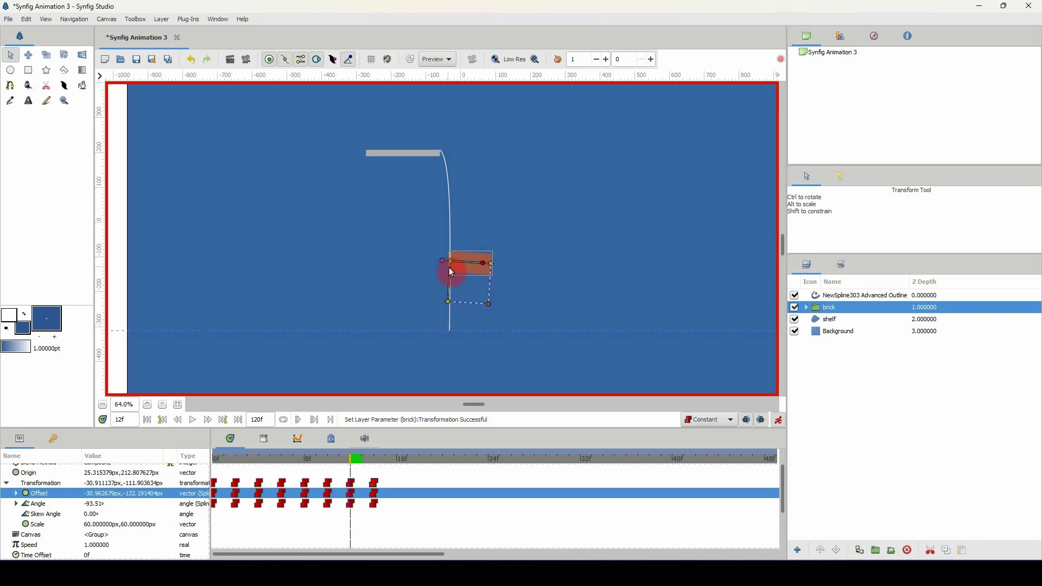
pyautogui.moveTo(452, 271); pyautogui.dragTo(451, 271)
# - At frame 10, nudge the falling brick slightly up along the path
pyautogui.click(355, 457)
pyautogui.moveTo(354, 460); pyautogui.dragTo(327, 456)
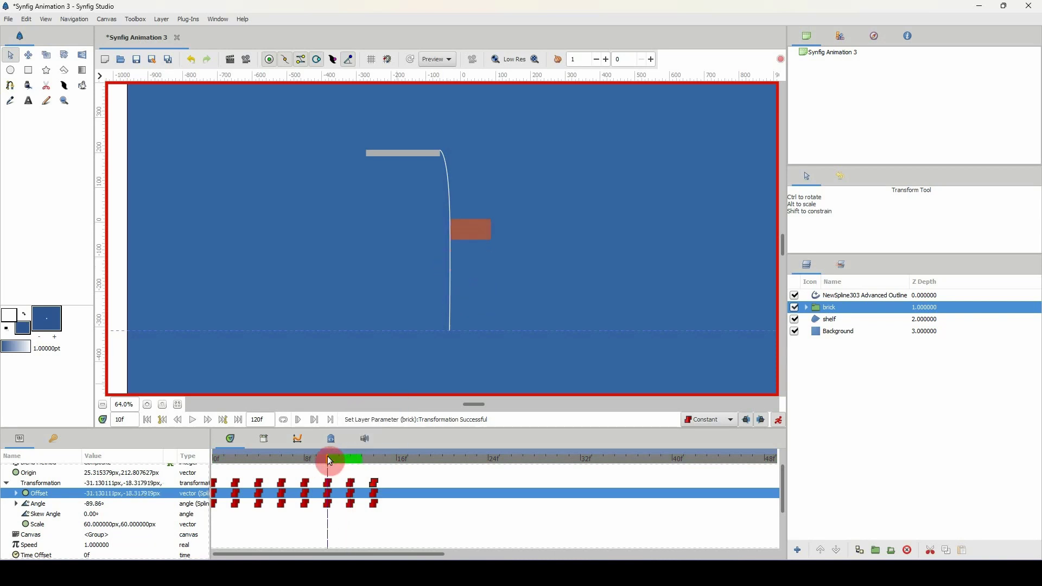
pyautogui.click(459, 234)
pyautogui.press('Up')
pyautogui.press('Up')
pyautogui.press('Up')
# - Play the animation repeatedly from the start to check the fall with the raised brick positions at frames 10 and 12
pyautogui.moveTo(321, 457); pyautogui.dragTo(149, 444)
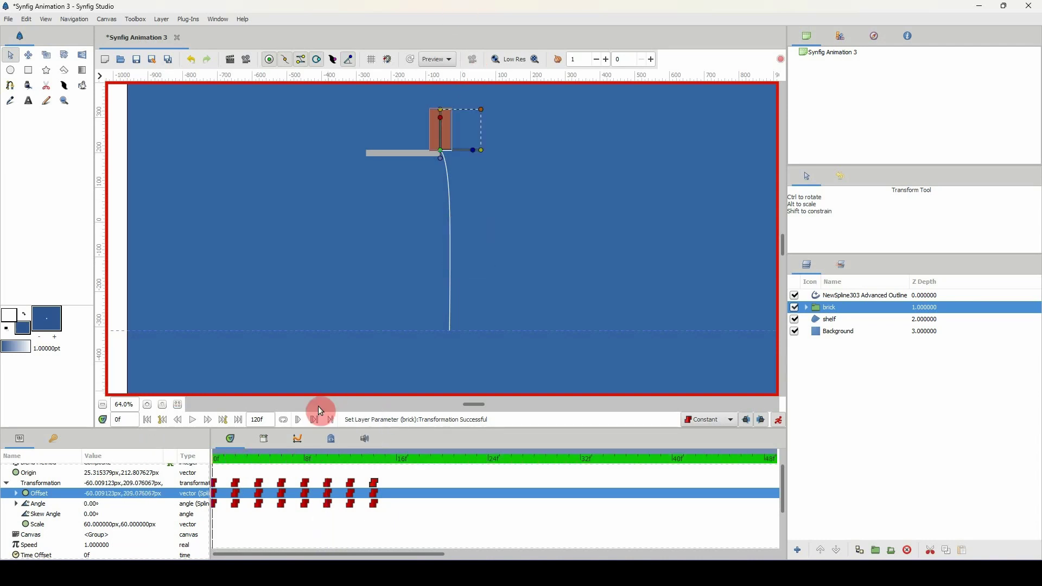
pyautogui.moveTo(330, 457); pyautogui.dragTo(167, 465)
pyautogui.click(189, 420)
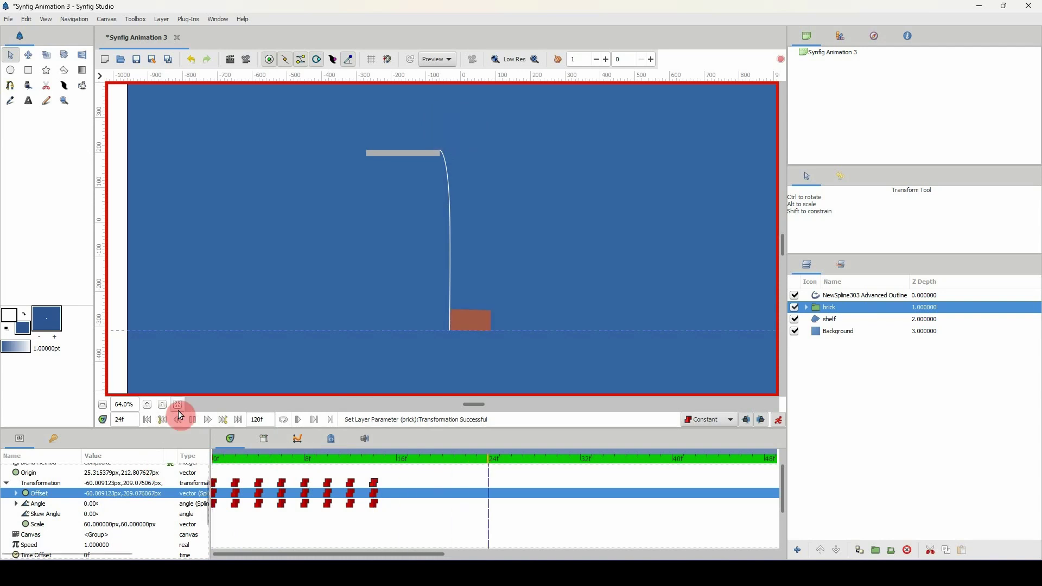
pyautogui.moveTo(256, 460); pyautogui.dragTo(215, 458)
pyautogui.press('space')
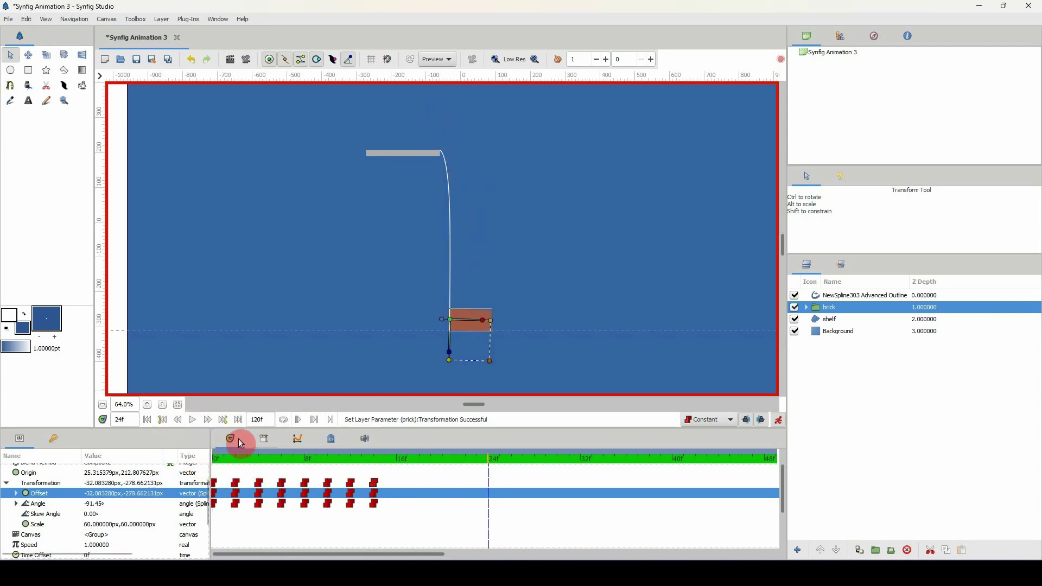
pyautogui.moveTo(269, 458); pyautogui.dragTo(183, 460)
pyautogui.press('space')
pyautogui.press('space')
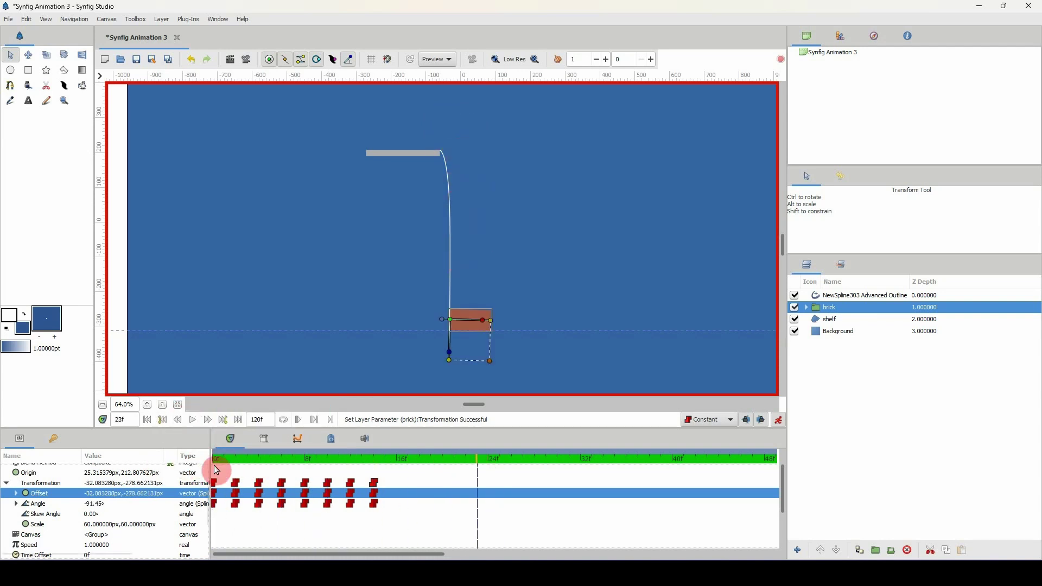
pyautogui.moveTo(266, 457); pyautogui.dragTo(183, 458)
pyautogui.press('space')
pyautogui.press('space')
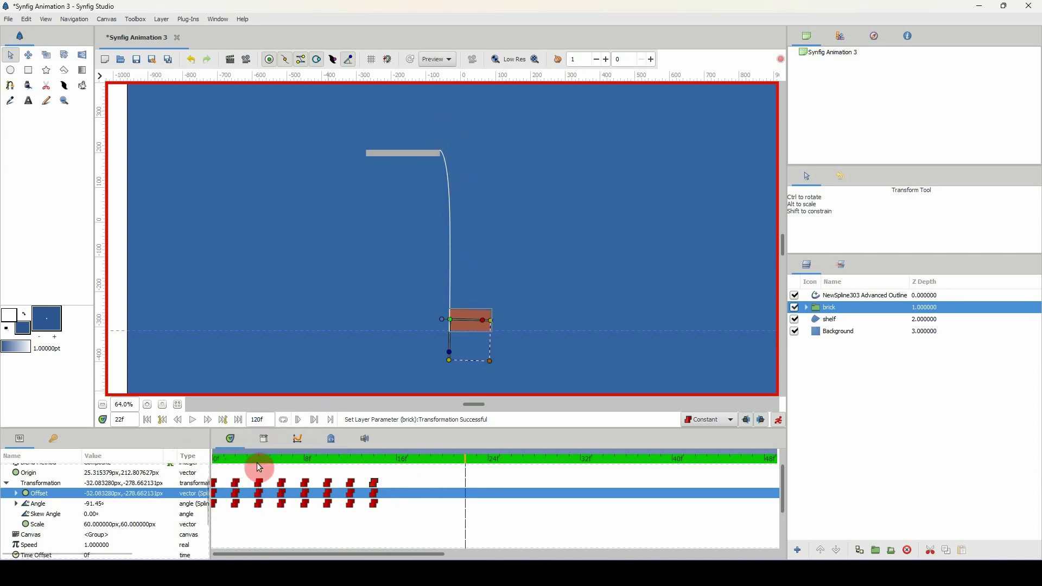
pyautogui.moveTo(273, 459); pyautogui.dragTo(183, 461)
pyautogui.press('space')
pyautogui.hotkey('ctrl', ',')
pyautogui.press('space')
pyautogui.moveTo(246, 458); pyautogui.dragTo(197, 462)
pyautogui.press('space')
pyautogui.press('space')
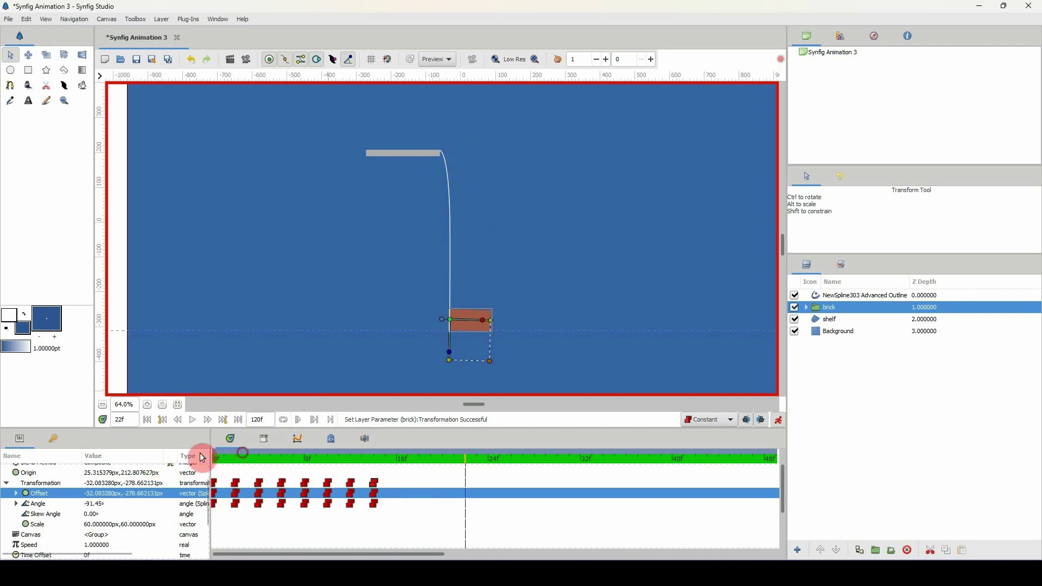
pyautogui.press('space')
pyautogui.press('space')
pyautogui.moveTo(256, 459); pyautogui.dragTo(196, 467)
pyautogui.press('space')
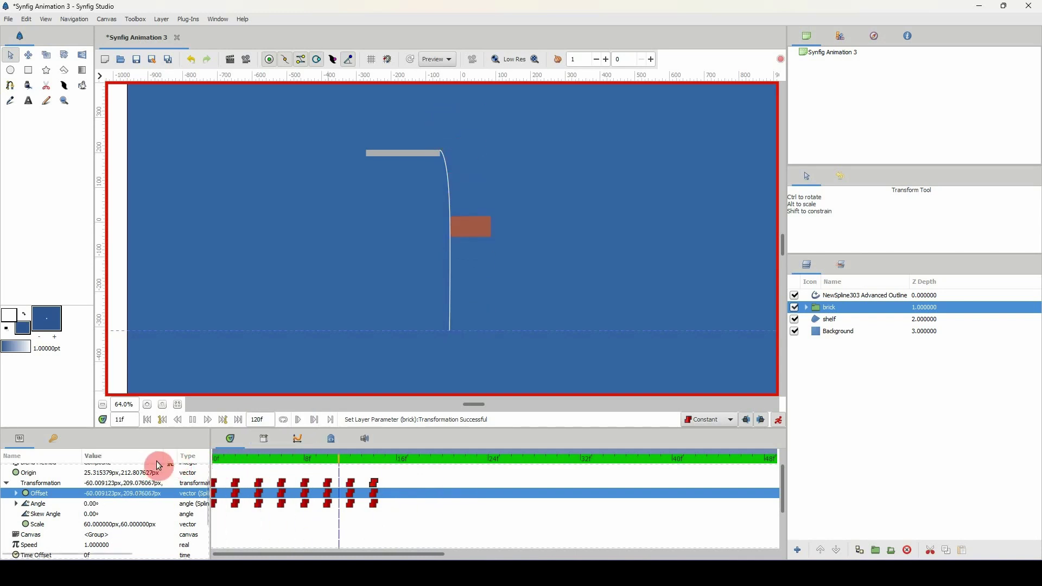
pyautogui.press('space')
# - At frame 16, rotate the brick to about -85.72° and lift it to a vertical offset of about -275.55 px
pyautogui.moveTo(266, 459); pyautogui.dragTo(395, 455)
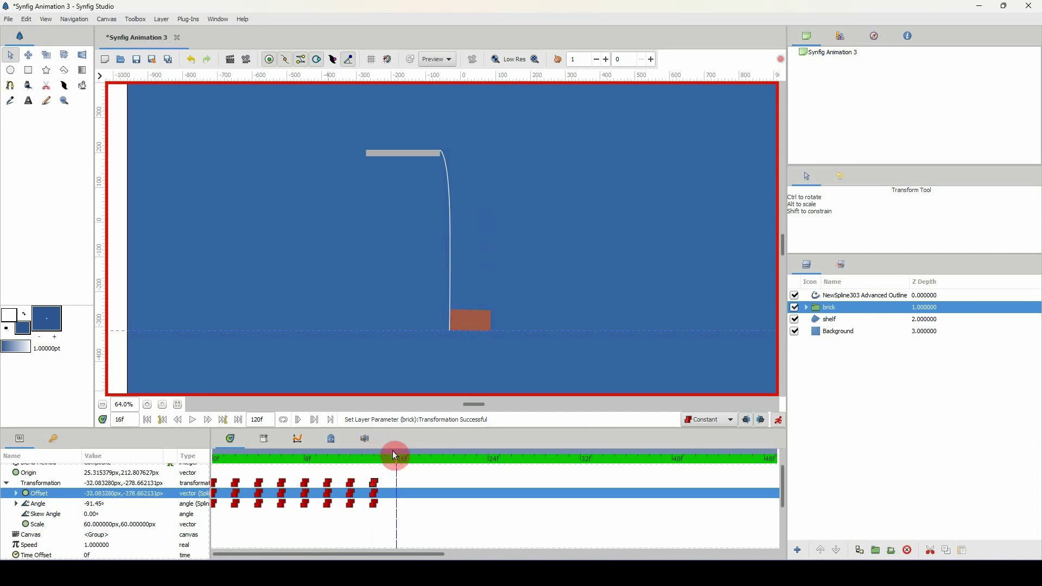
pyautogui.click(451, 356)
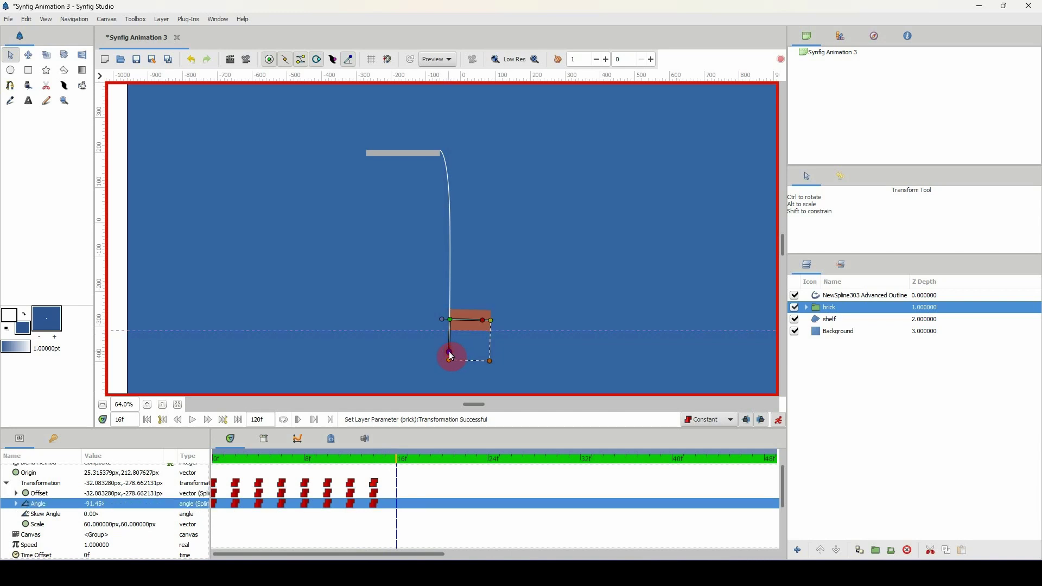
pyautogui.moveTo(450, 356); pyautogui.dragTo(448, 324)
pyautogui.click(449, 319)
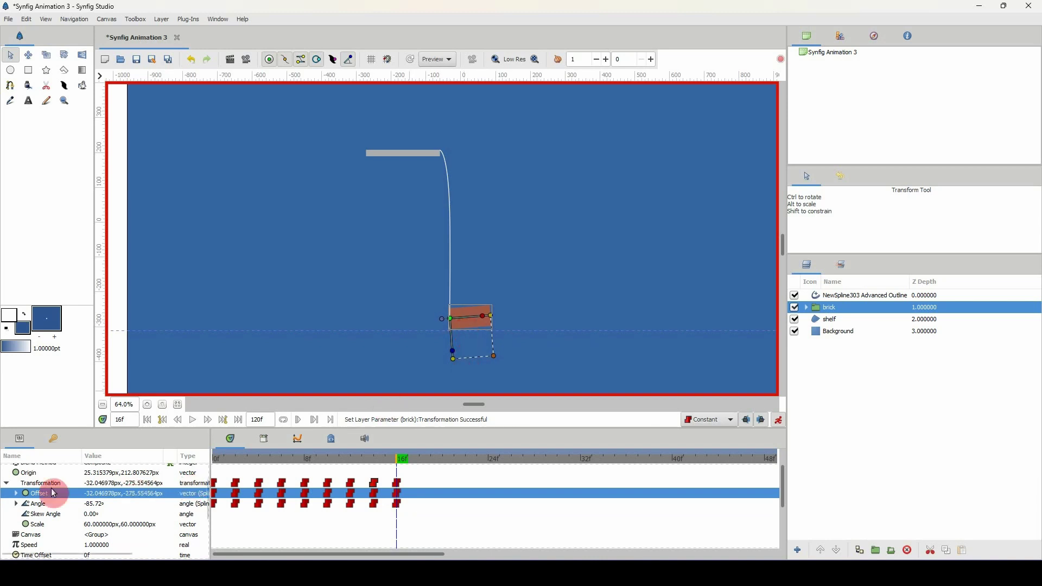
# - Copy the brick's landing transformation waypoint from frame 14 to frame 18
pyautogui.click(7, 482)
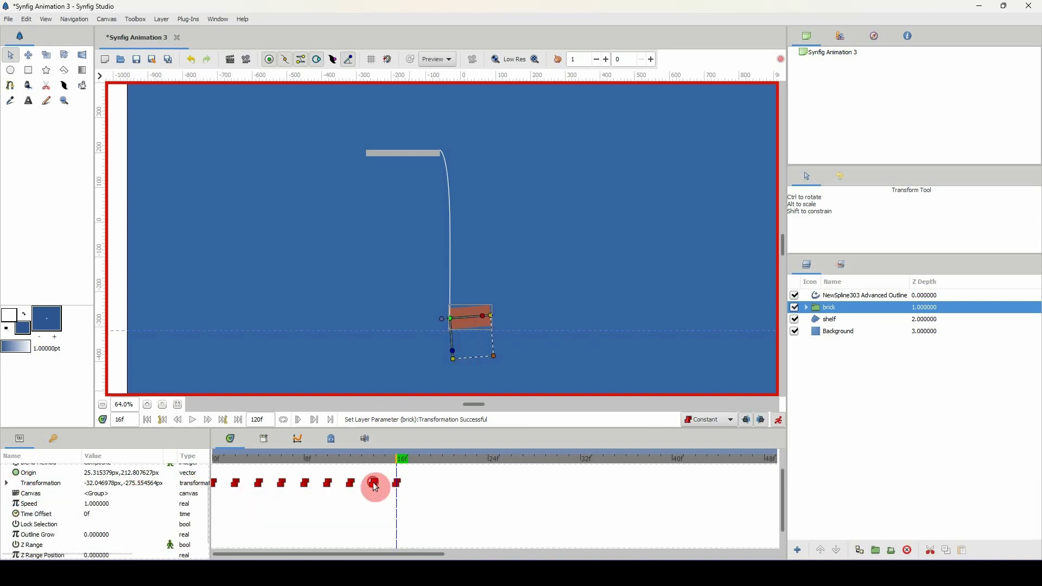
pyautogui.moveTo(375, 487); pyautogui.dragTo(186, 465)
pyautogui.click(471, 60)
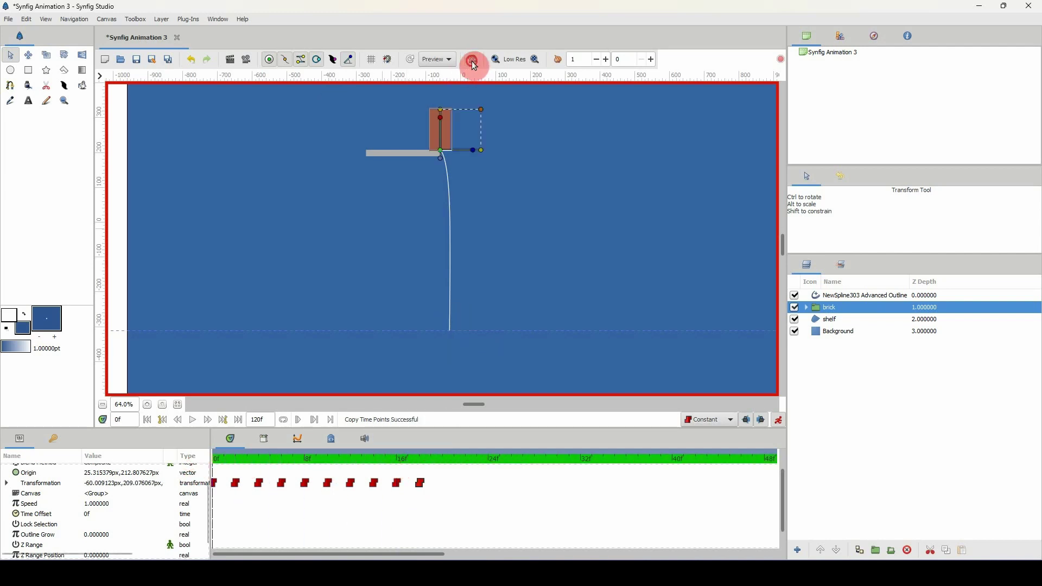
# - Play the animation from the start to check the small tilt after the brick lands
pyautogui.click(193, 419)
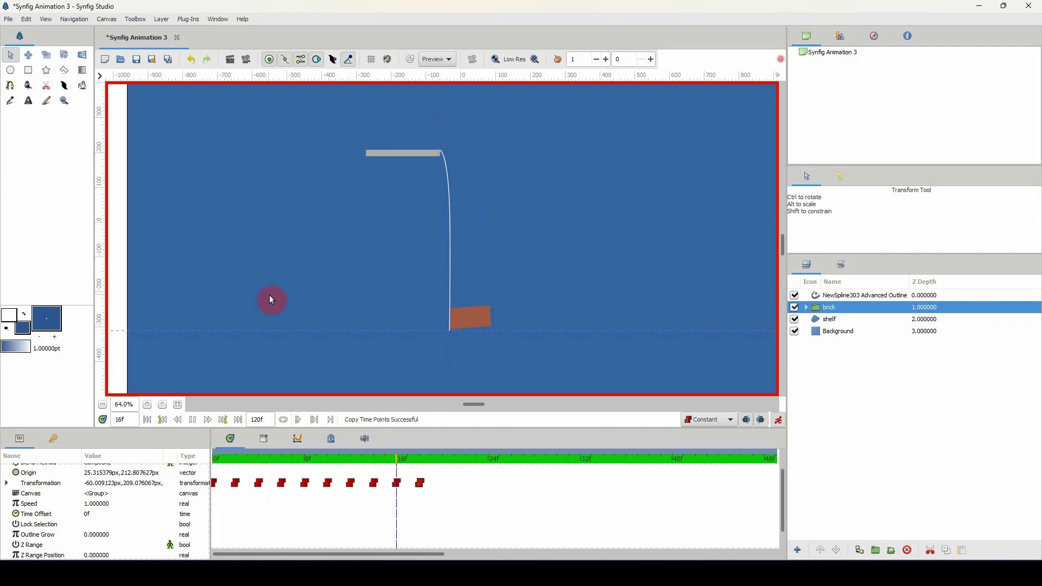
pyautogui.press('space')
pyautogui.moveTo(298, 460); pyautogui.dragTo(190, 461)
pyautogui.click(192, 420)
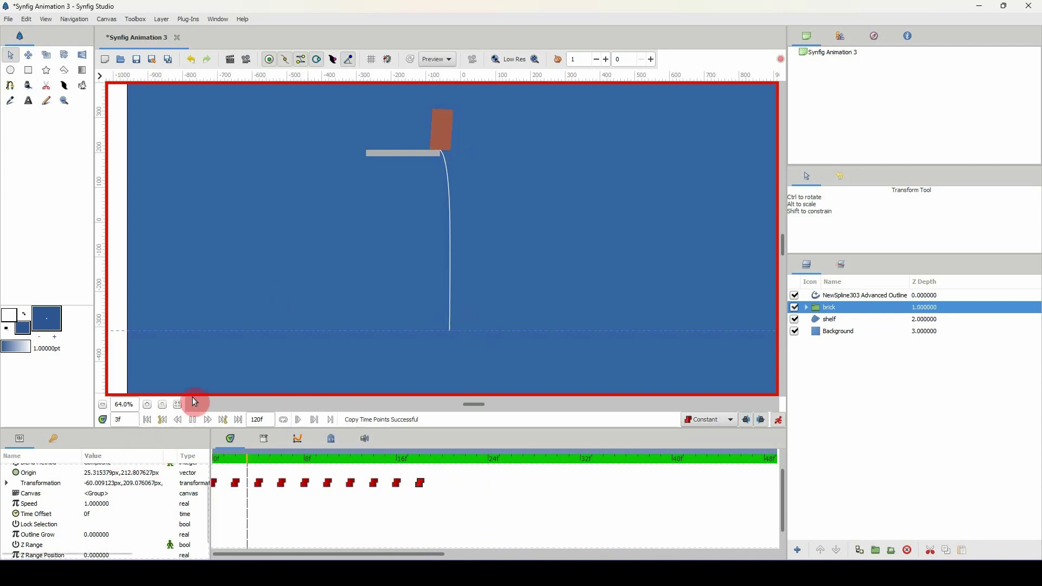
pyautogui.moveTo(263, 455); pyautogui.dragTo(199, 463)
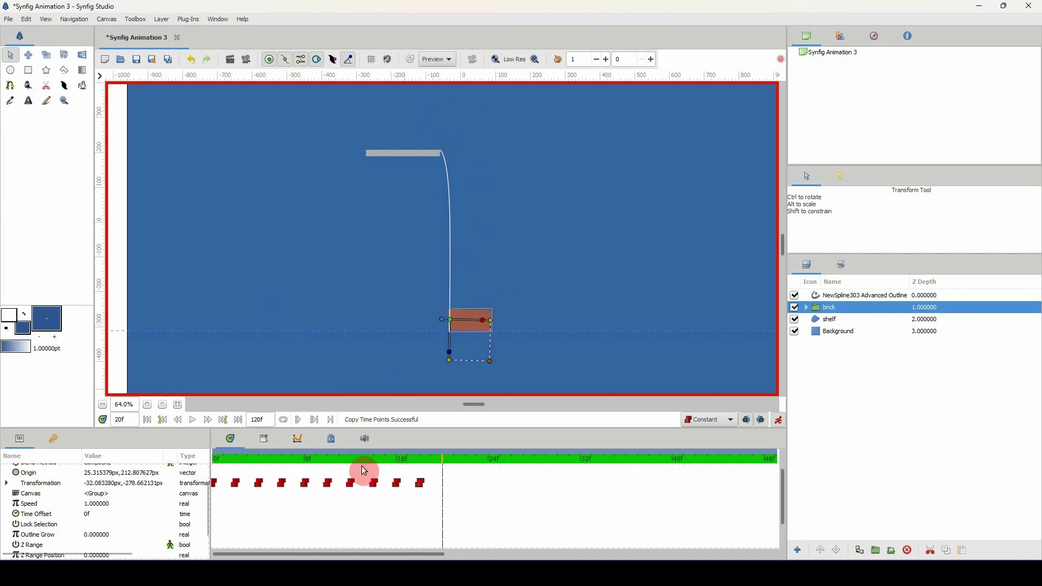
# - Move the brick's last three transformation waypoints one frame earlier, to frames 13, 15 and 17
pyautogui.moveTo(350, 458)
pyautogui.mouseDown()
pyautogui.moveTo(372, 457)
pyautogui.moveTo(357, 456)
pyautogui.mouseUp()
pyautogui.click(373, 482)
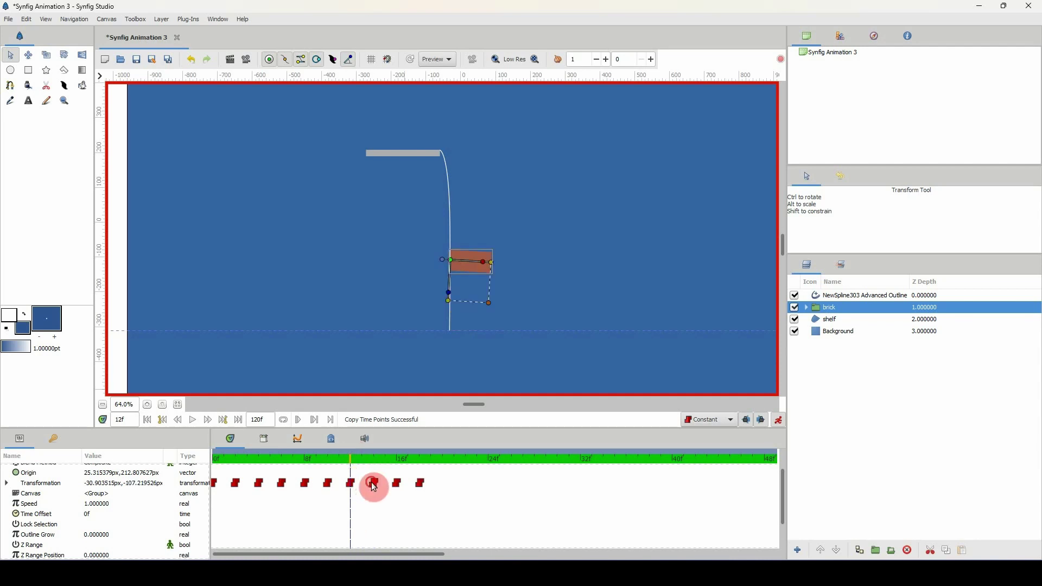
pyautogui.moveTo(367, 486); pyautogui.dragTo(388, 489)
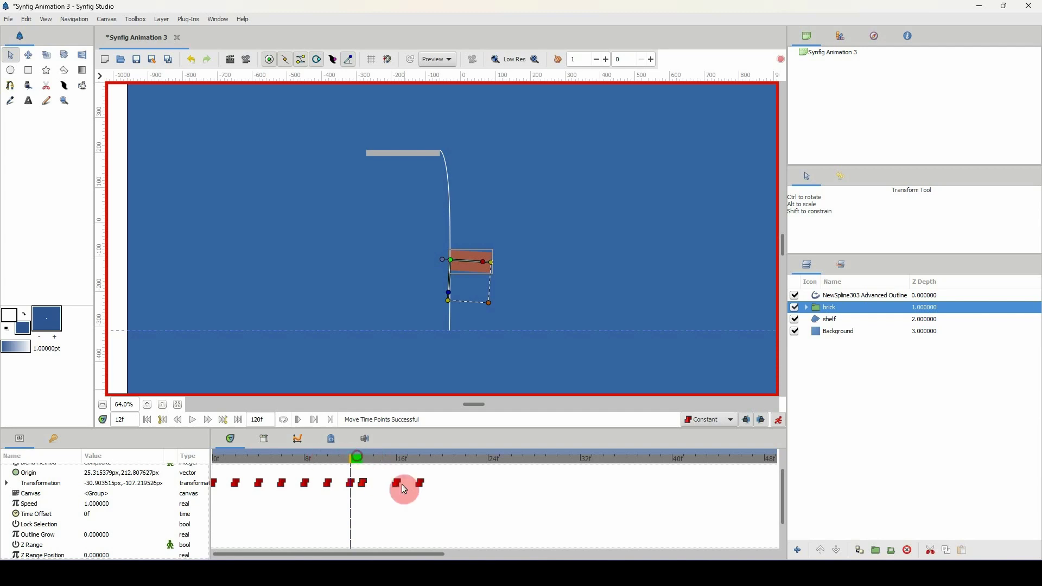
pyautogui.moveTo(400, 487)
pyautogui.mouseDown()
pyautogui.moveTo(385, 487)
pyautogui.moveTo(421, 484)
pyautogui.moveTo(406, 483)
pyautogui.mouseUp()
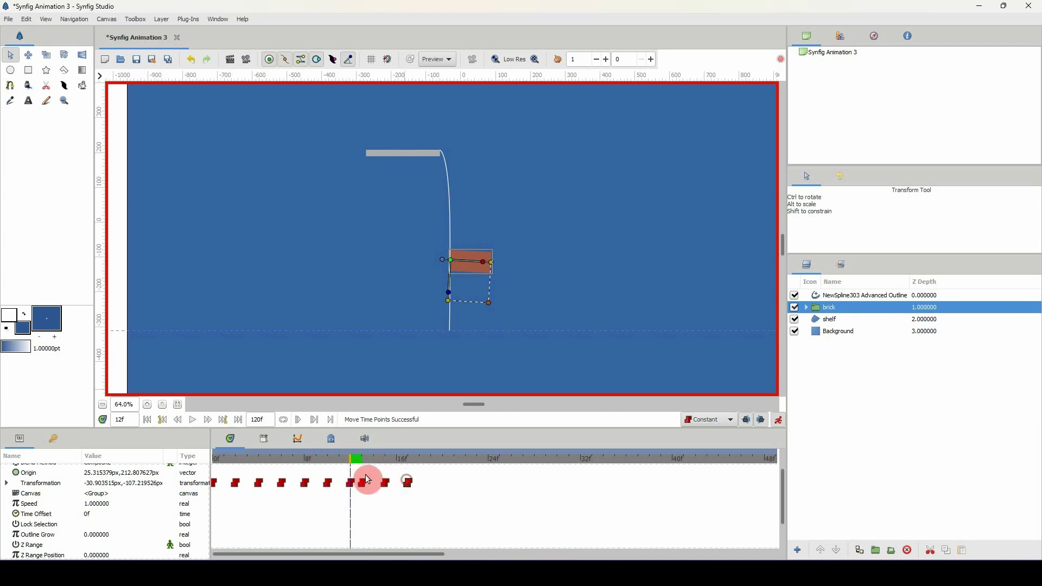
# - Play the animation repeatedly from the start to judge the landing with the last waypoints at frames 13, 15 and 17
pyautogui.moveTo(332, 459); pyautogui.dragTo(103, 466)
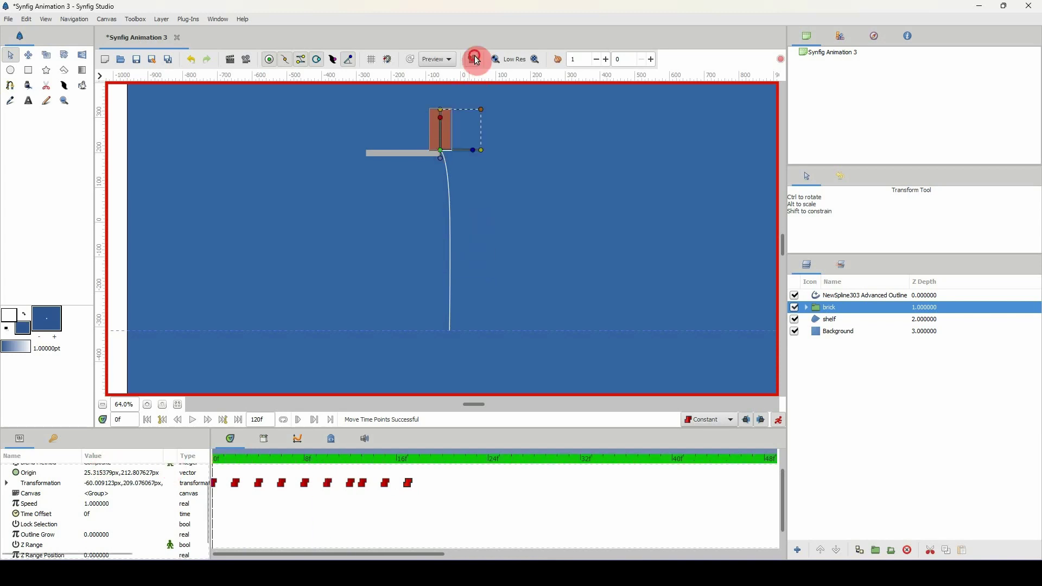
pyautogui.click(193, 419)
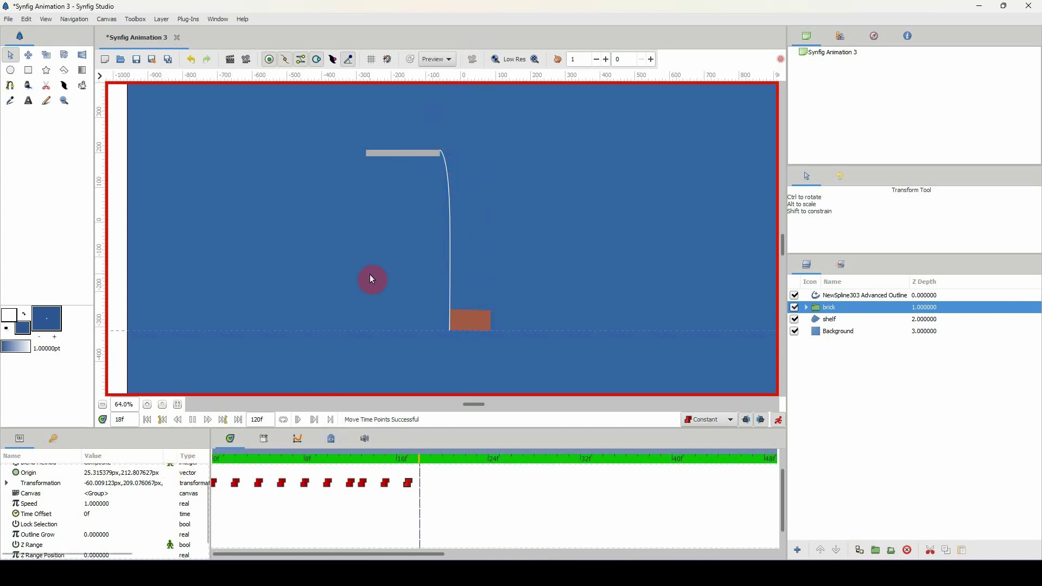
pyautogui.press('space')
pyautogui.moveTo(314, 458); pyautogui.dragTo(204, 460)
pyautogui.press('space')
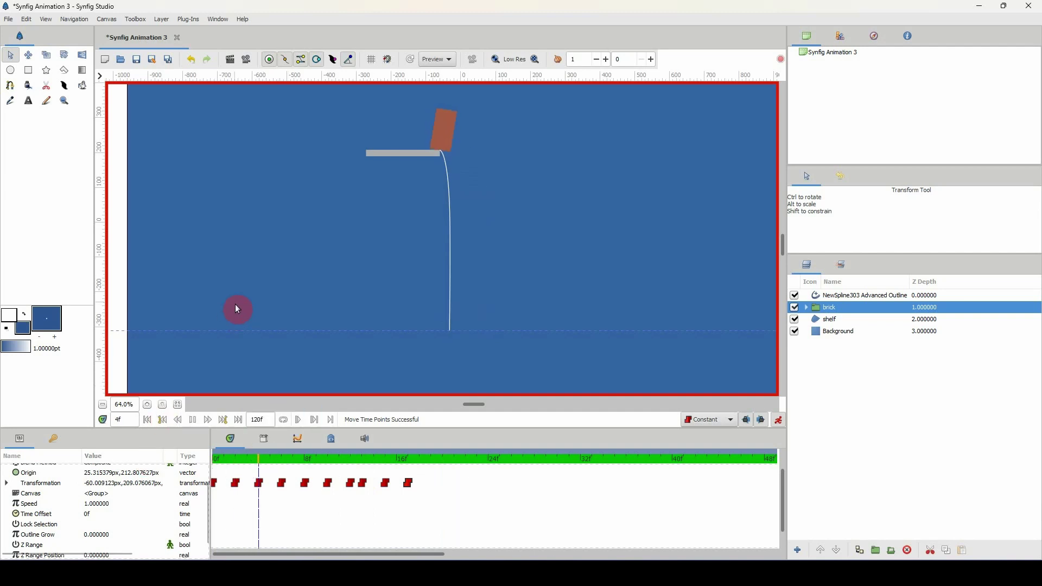
pyautogui.click(307, 457)
pyautogui.moveTo(288, 458); pyautogui.dragTo(212, 459)
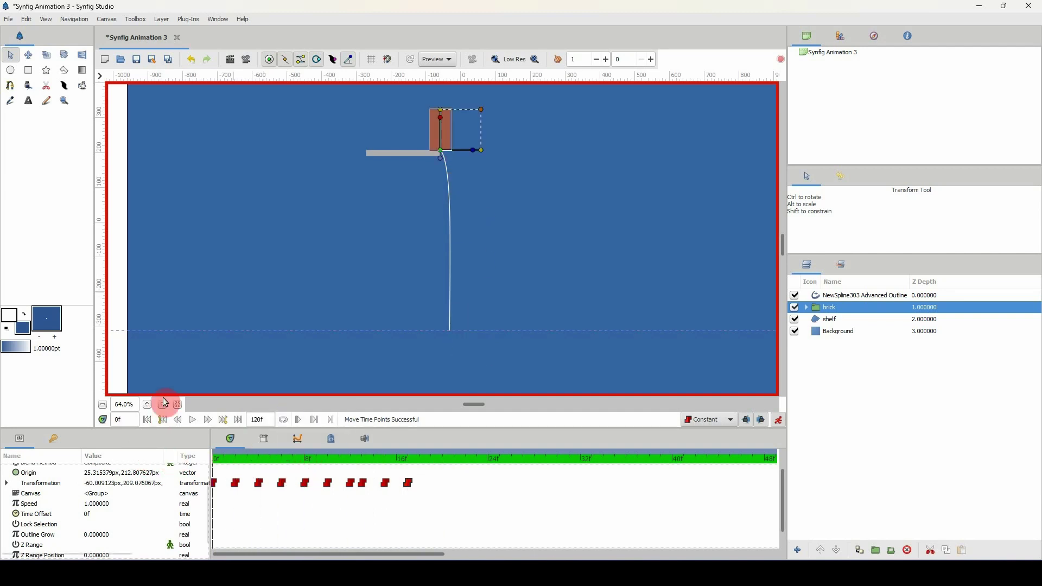
pyautogui.press('space')
pyautogui.press('space')
pyautogui.moveTo(284, 462); pyautogui.dragTo(187, 461)
pyautogui.press('space')
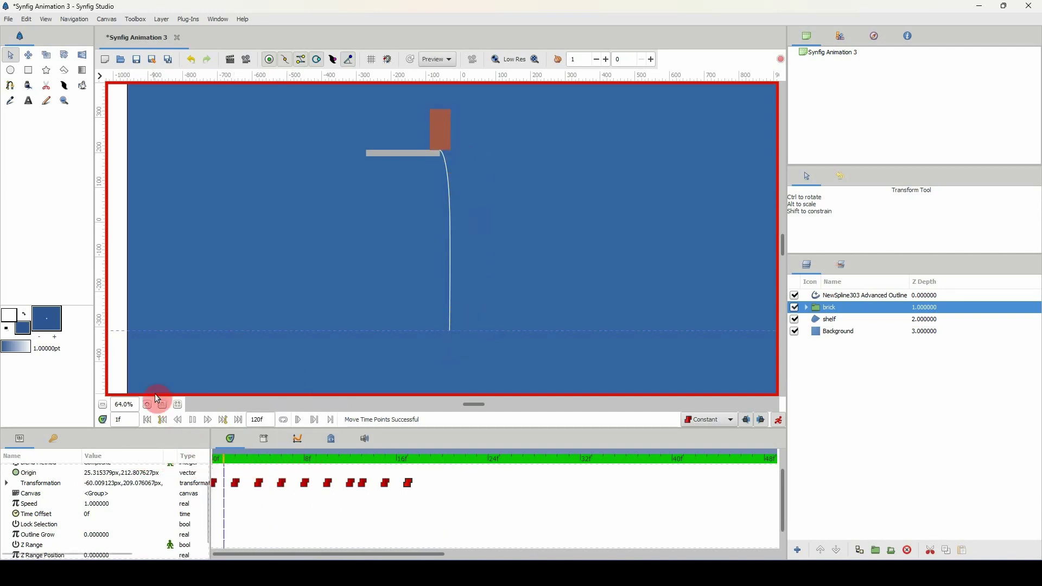
pyautogui.press('space')
pyautogui.moveTo(280, 457); pyautogui.dragTo(201, 459)
pyautogui.press('space')
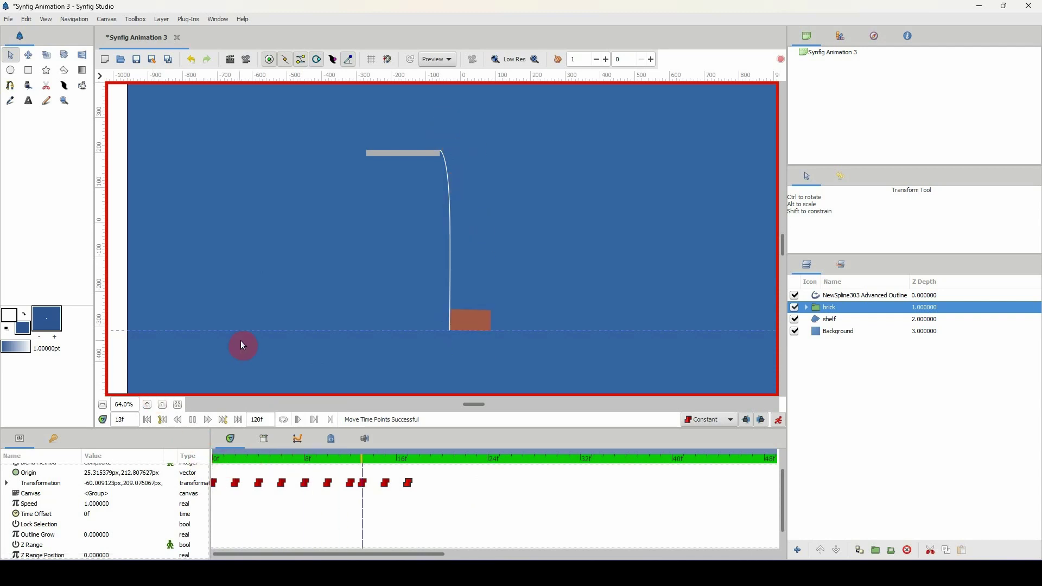
pyautogui.click(339, 460)
pyautogui.moveTo(358, 461); pyautogui.dragTo(196, 461)
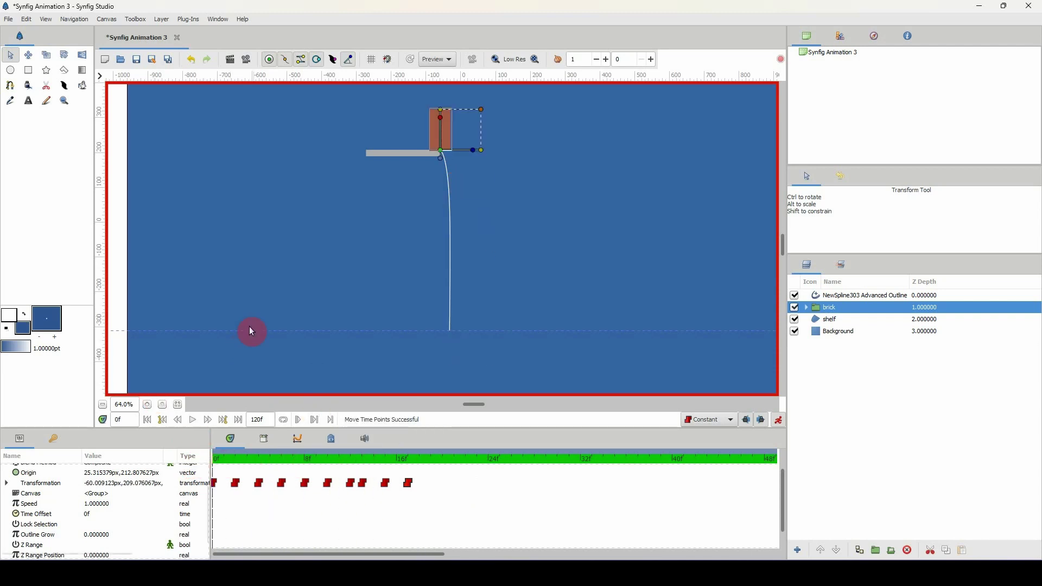
pyautogui.press('space')
pyautogui.press('space')
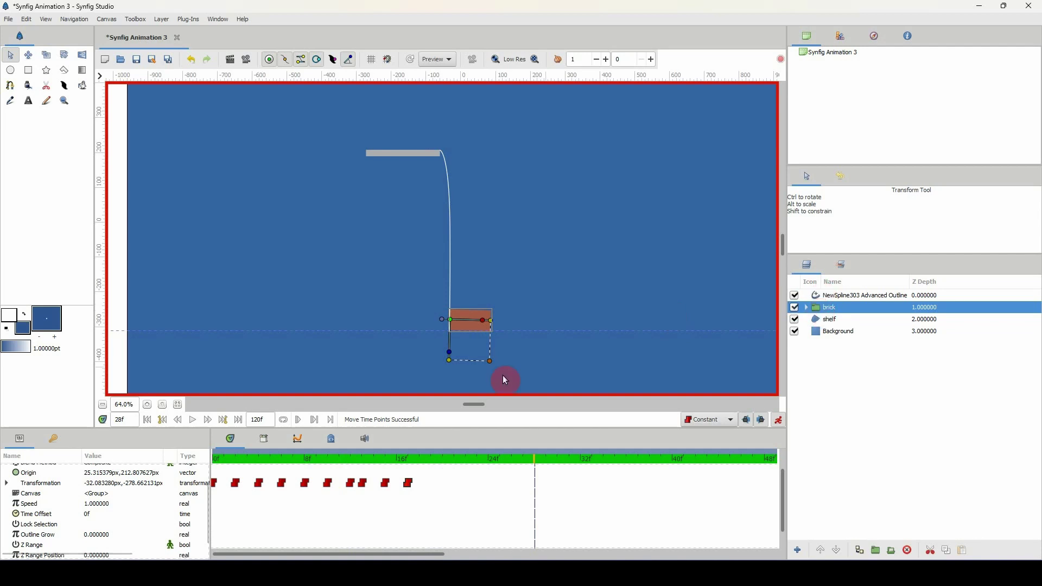
pyautogui.click(259, 459)
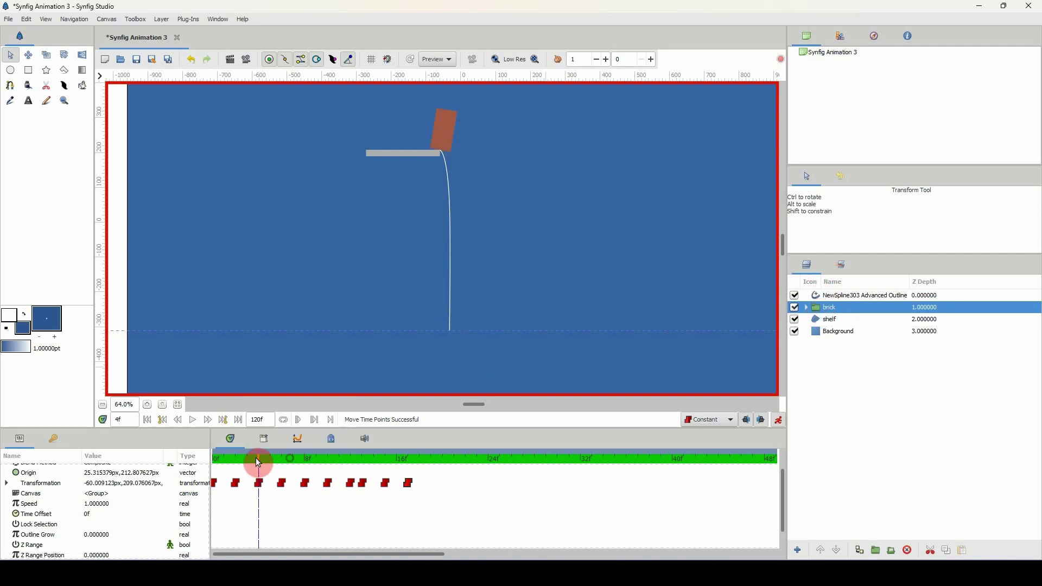
# - Try reshaping the path by moving the spline's middle vertex up and away from the shelf, and undo the change
pyautogui.click(845, 297)
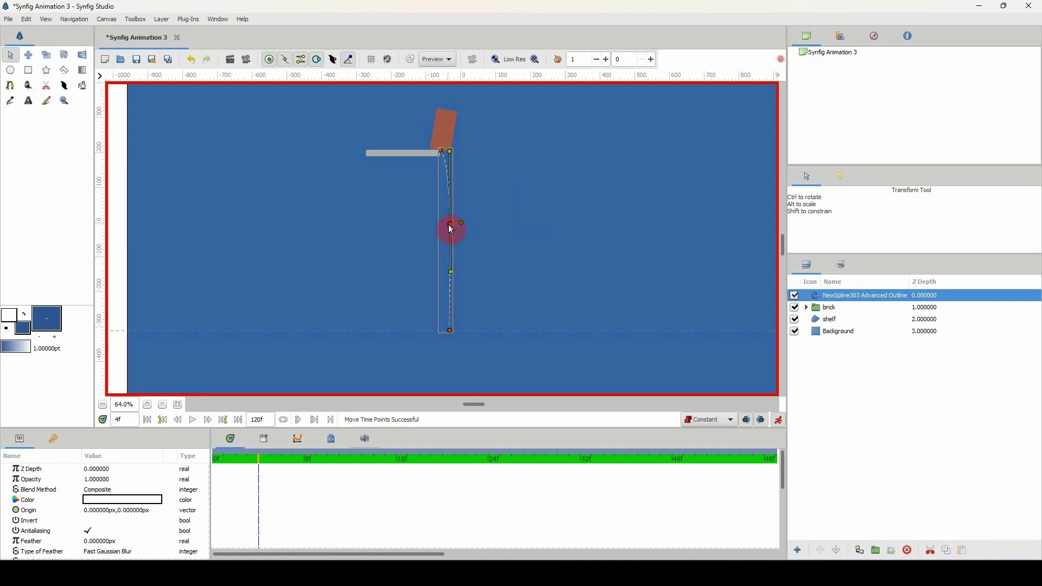
pyautogui.moveTo(450, 224); pyautogui.dragTo(473, 181)
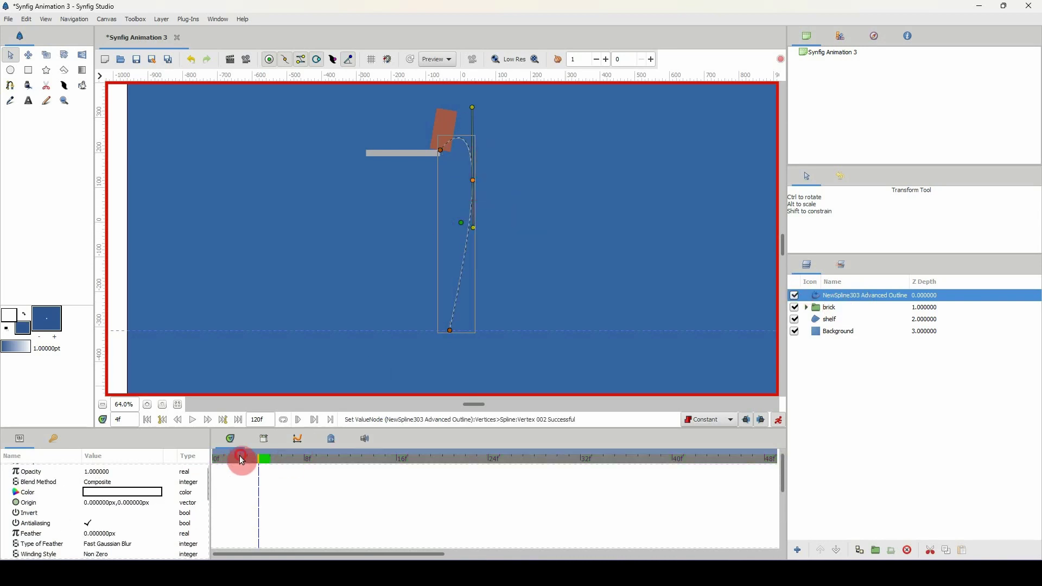
pyautogui.moveTo(242, 460); pyautogui.dragTo(335, 476)
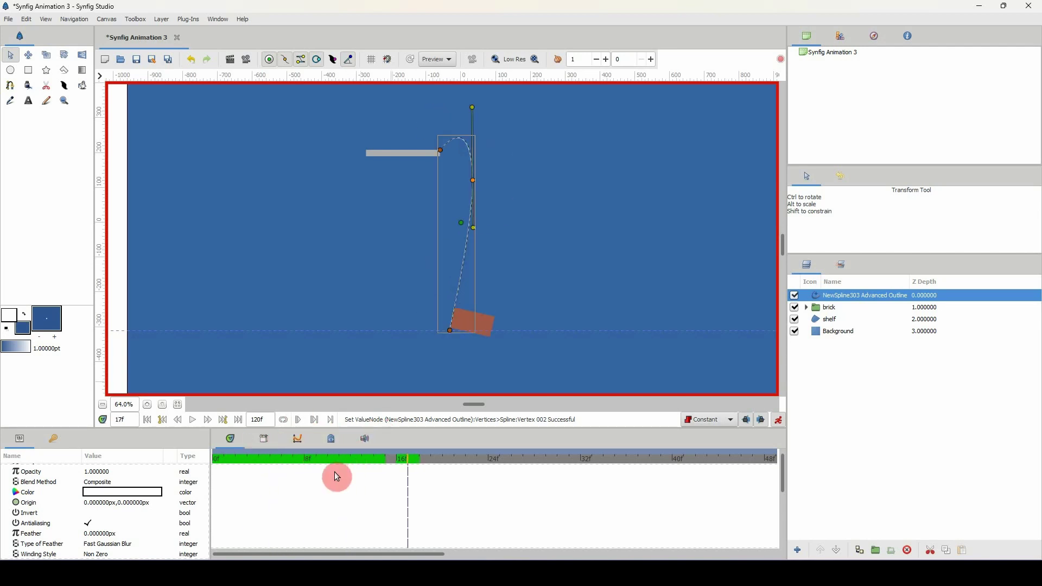
pyautogui.hotkey('ctrl', 'z')
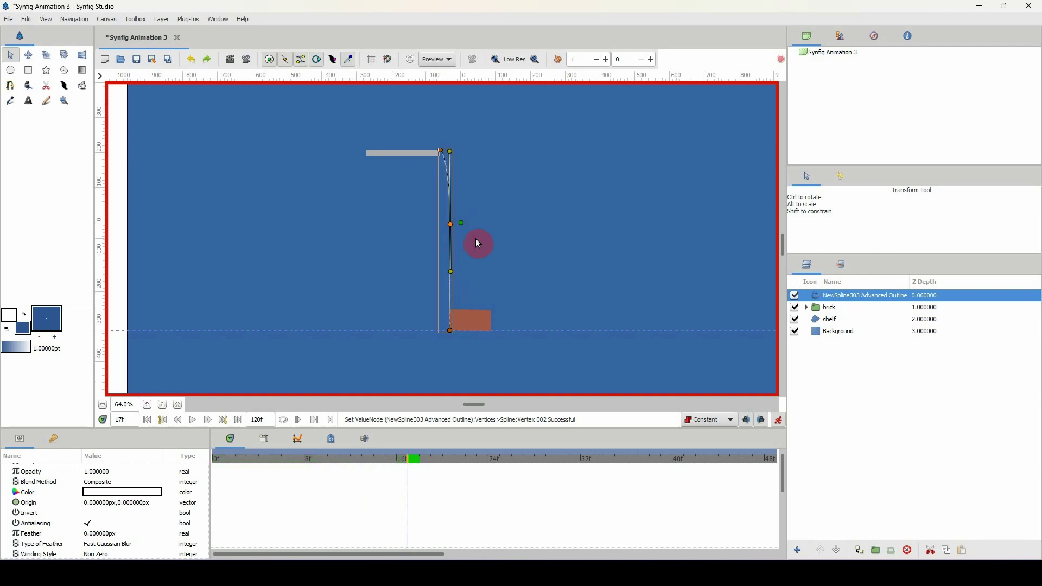
pyautogui.click(829, 307)
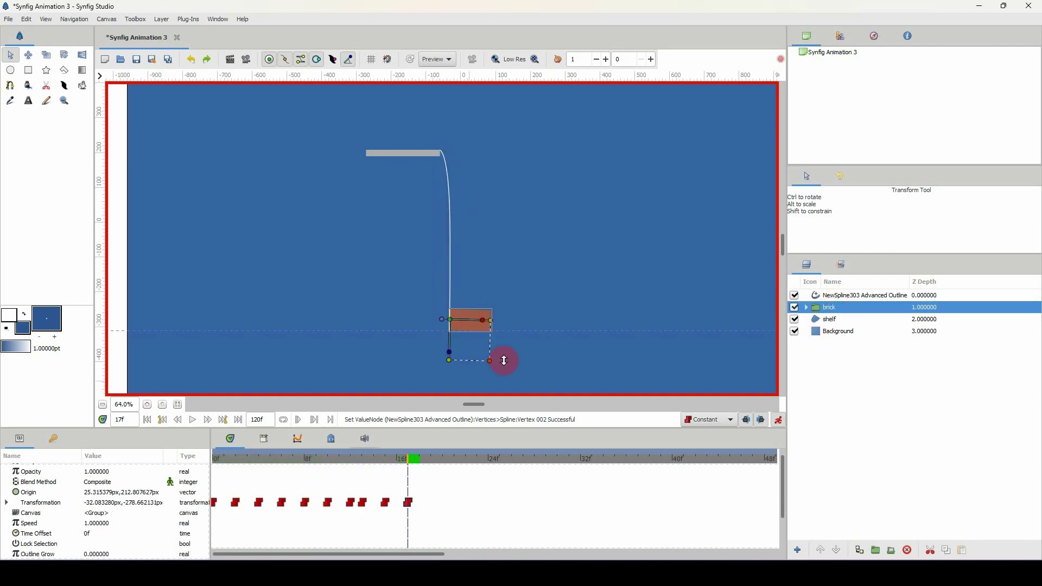
# - Scrub and replay the animation from the start to review the brick's tip, fall and landing along the original path
pyautogui.moveTo(322, 461); pyautogui.dragTo(212, 463)
pyautogui.moveTo(283, 464); pyautogui.dragTo(219, 473)
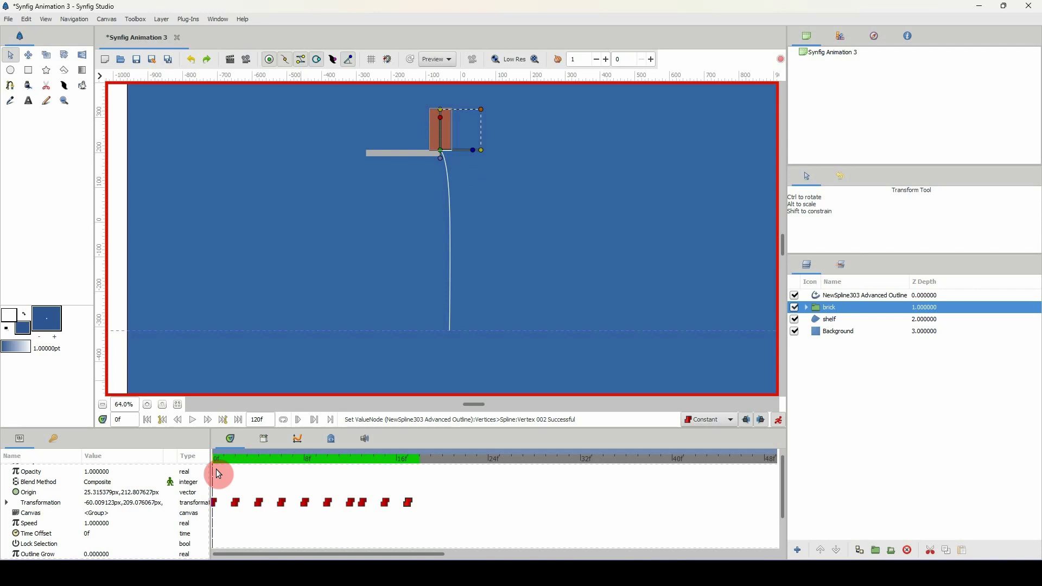
pyautogui.click(261, 461)
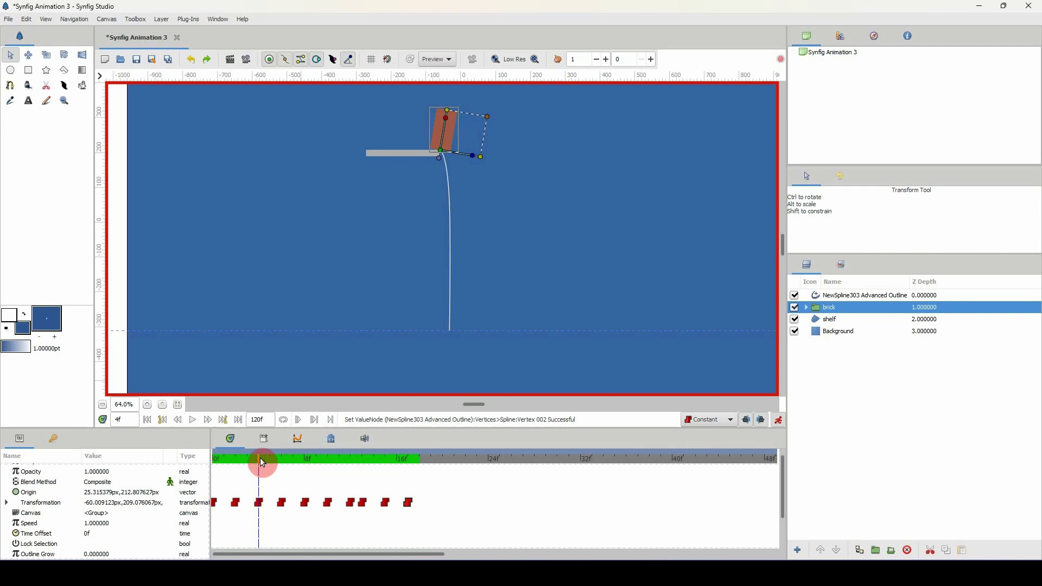
pyautogui.moveTo(260, 458); pyautogui.dragTo(208, 471)
pyautogui.press('space')
pyautogui.press('space')
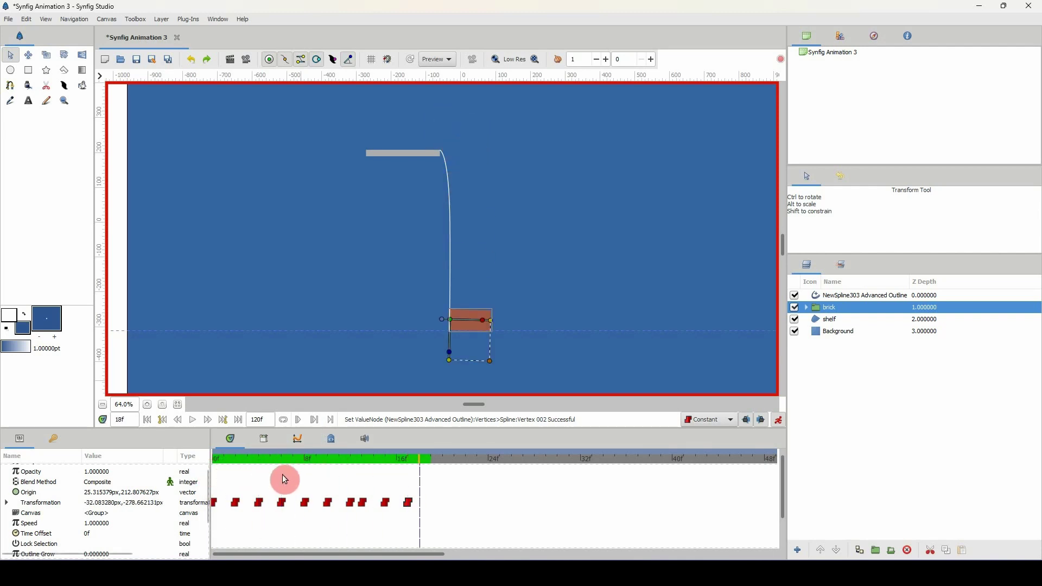
pyautogui.moveTo(293, 462); pyautogui.dragTo(187, 467)
pyautogui.press('space')
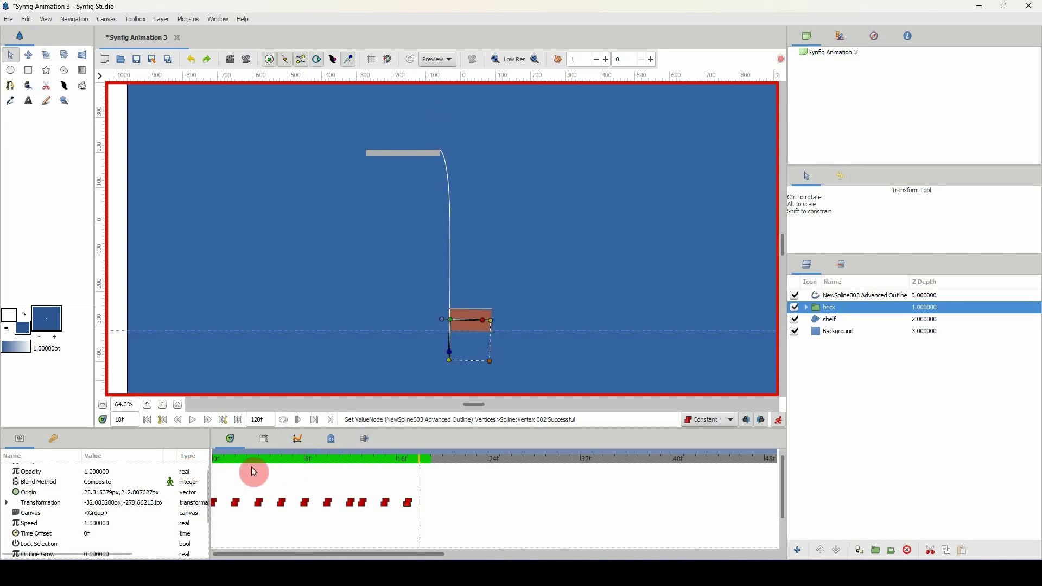